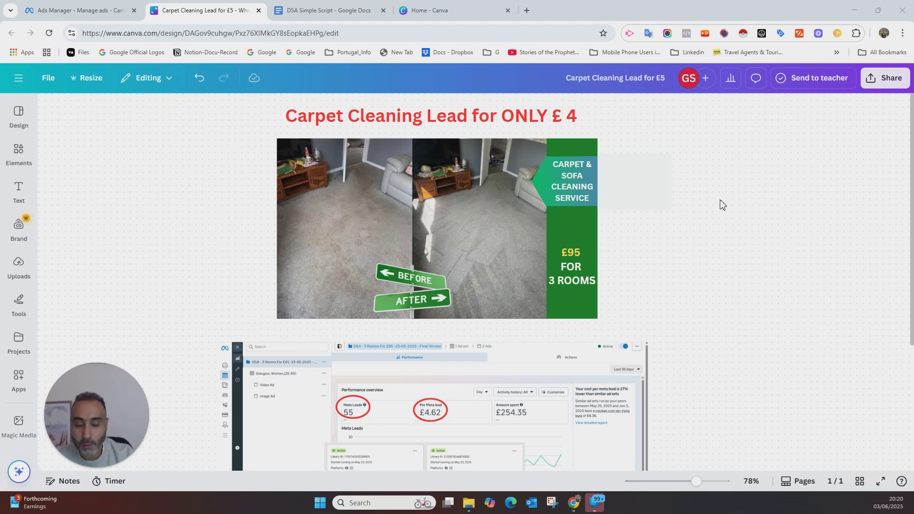
# Examine the carpet cleaning campaign results and the two ad creatives with their copy in the Canva design.
pyautogui.scroll(3, 553, 225)
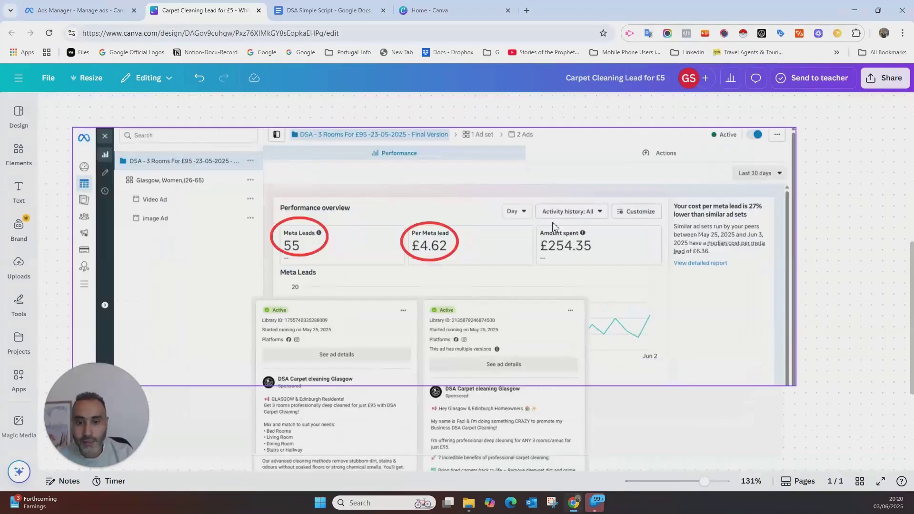
pyautogui.scroll(-2, 553, 225)
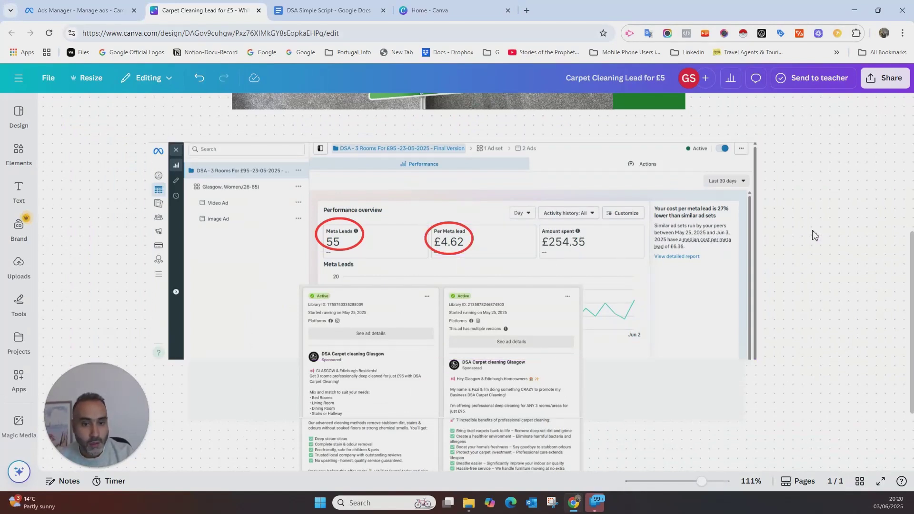
pyautogui.moveTo(777, 326); pyautogui.dragTo(736, 185)
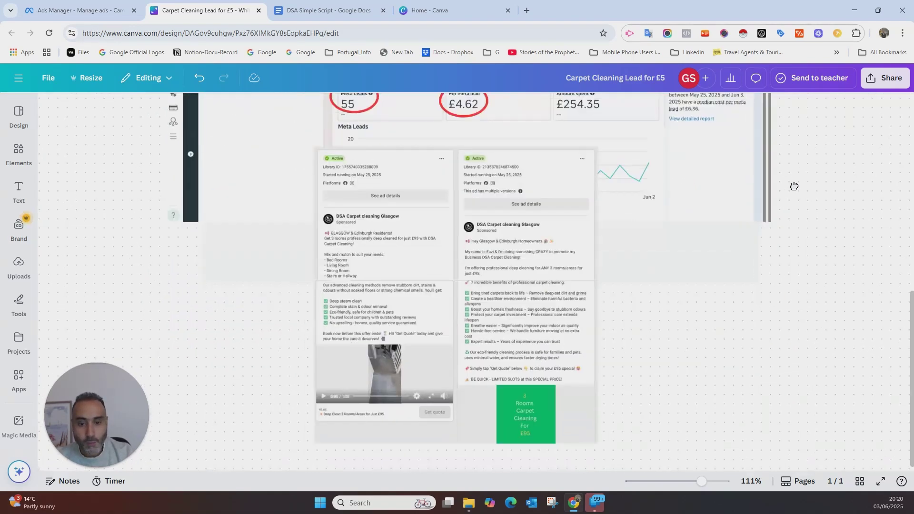
pyautogui.scroll(4, 568, 255)
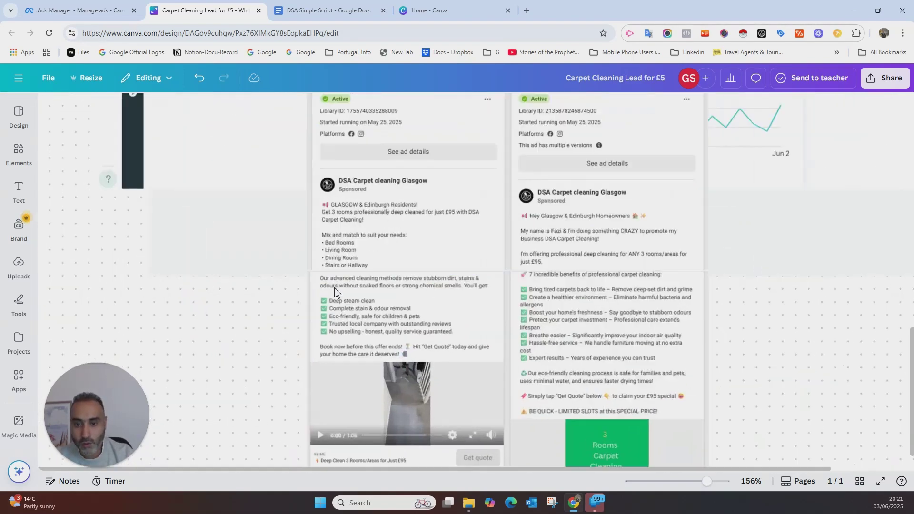
pyautogui.scroll(2, 722, 304)
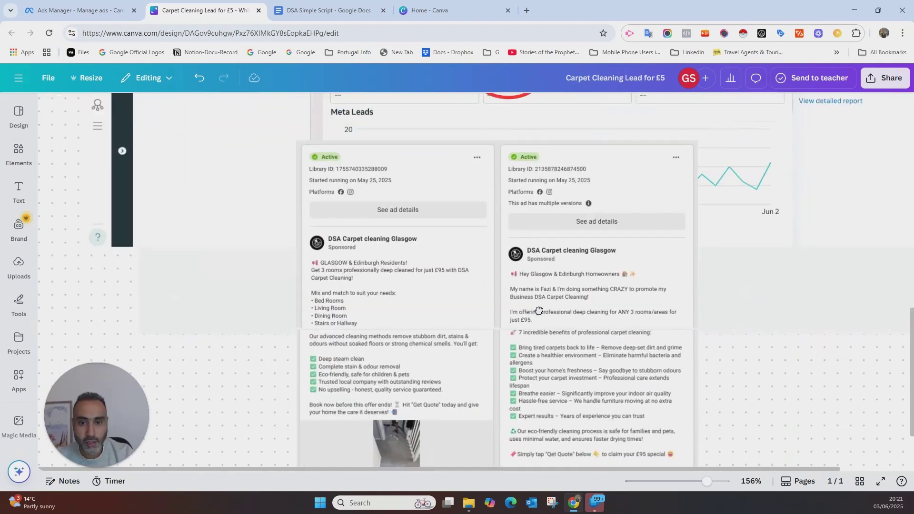
pyautogui.scroll(-5, 464, 328)
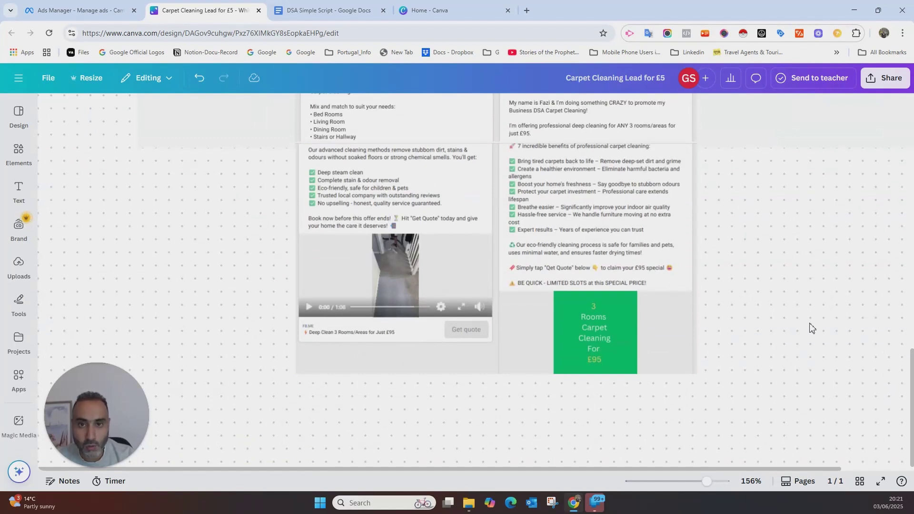
pyautogui.scroll(5, 707, 385)
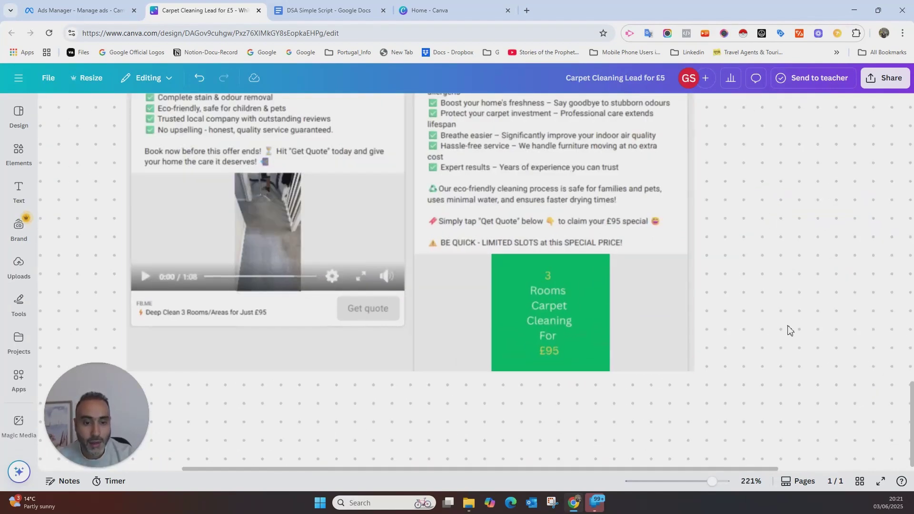
pyautogui.hscroll(-3, 760, 316)
pyautogui.scroll(-1, 730, 298)
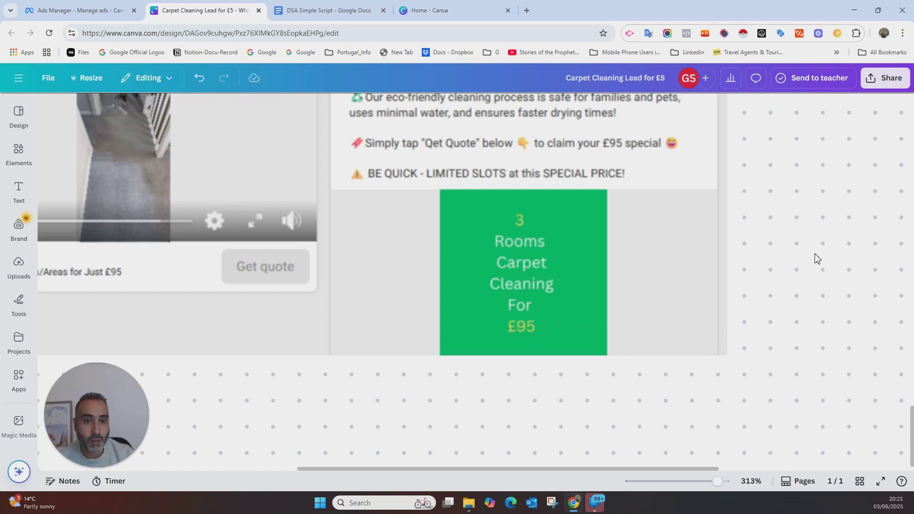
pyautogui.scroll(-6, 792, 267)
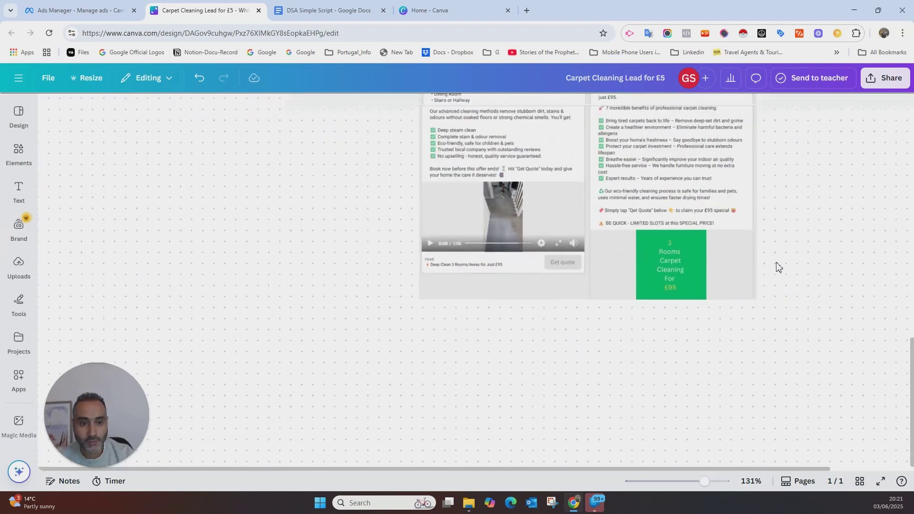
pyautogui.moveTo(808, 222); pyautogui.dragTo(702, 306)
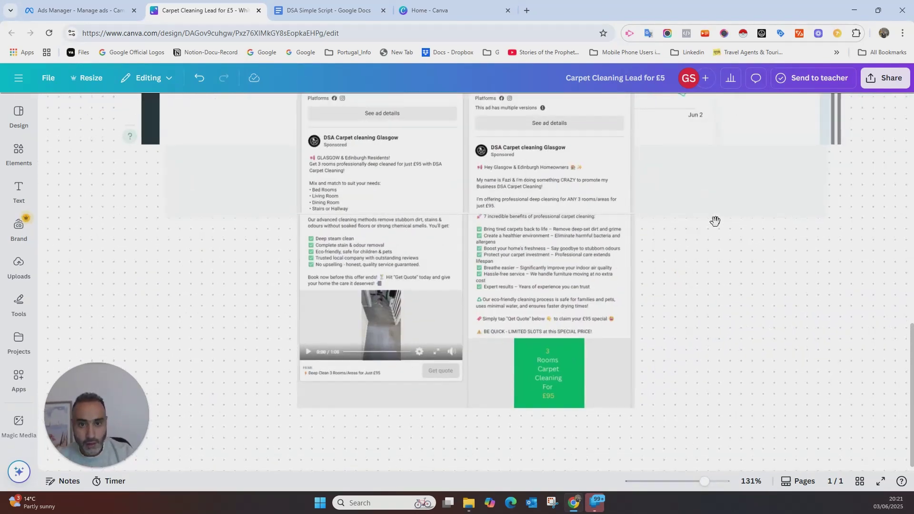
pyautogui.moveTo(708, 218); pyautogui.dragTo(673, 267)
pyautogui.moveTo(653, 176); pyautogui.dragTo(649, 245)
pyautogui.moveTo(698, 207); pyautogui.dragTo(687, 259)
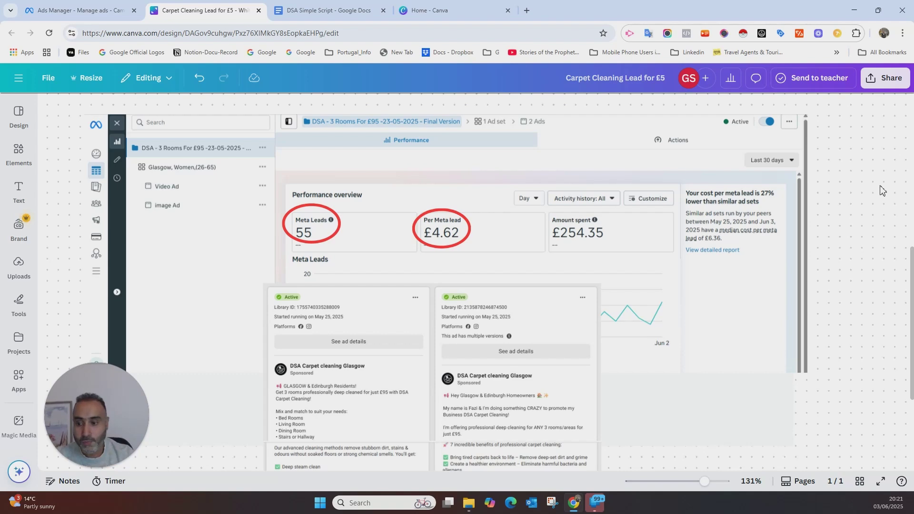
pyautogui.scroll(-2, 825, 240)
pyautogui.scroll(-4, 613, 379)
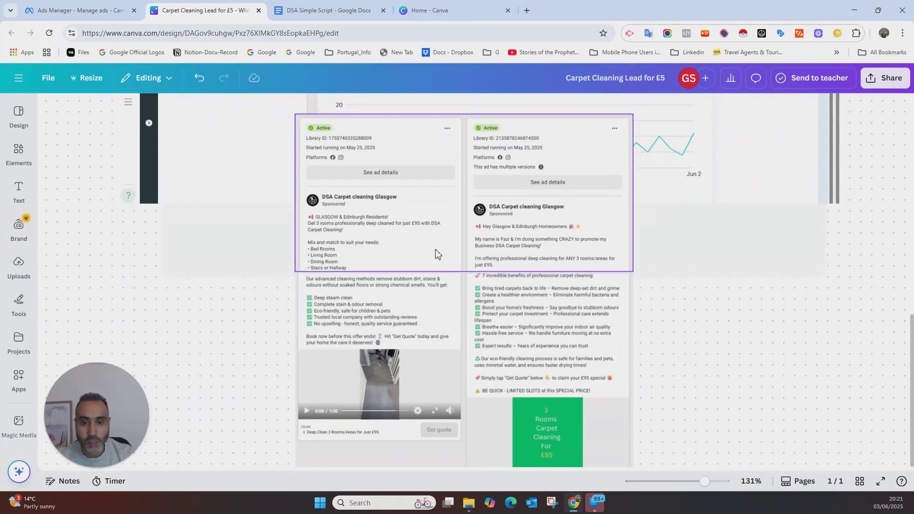
# View the ad copy in the DSA Simple Script document and the campaign's performance overview in Ads Manager.
pyautogui.click(314, 7)
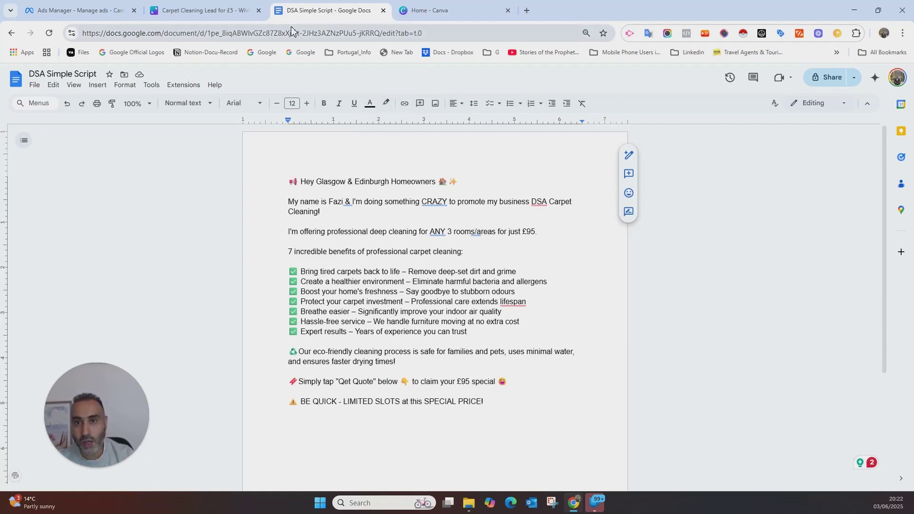
pyautogui.click(104, 10)
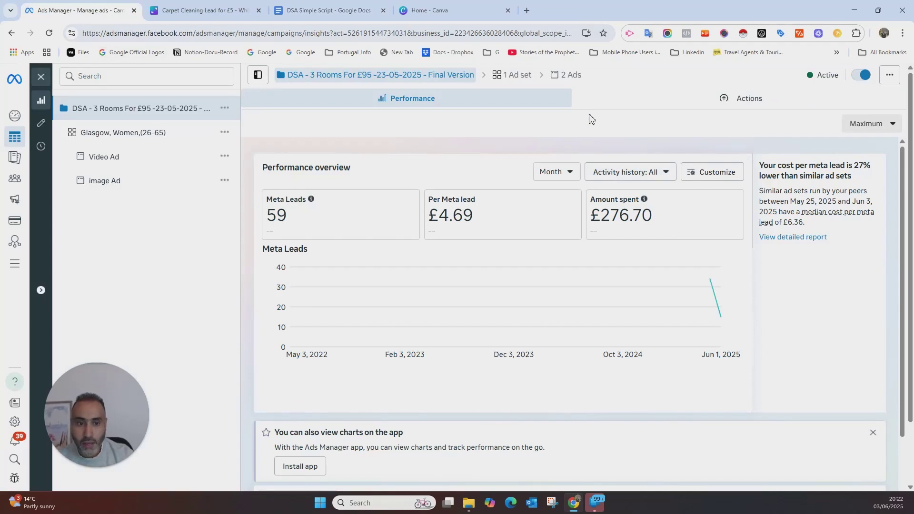
# Search Google for "facebook ad manager" in a new browser tab and open Meta's Ads Manager page.
pyautogui.click(527, 11)
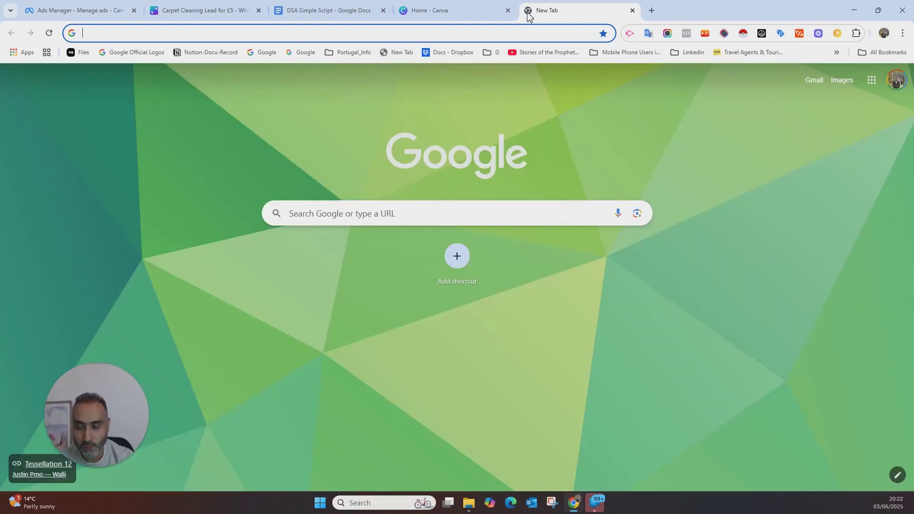
pyautogui.write('face')
pyautogui.press('Down')
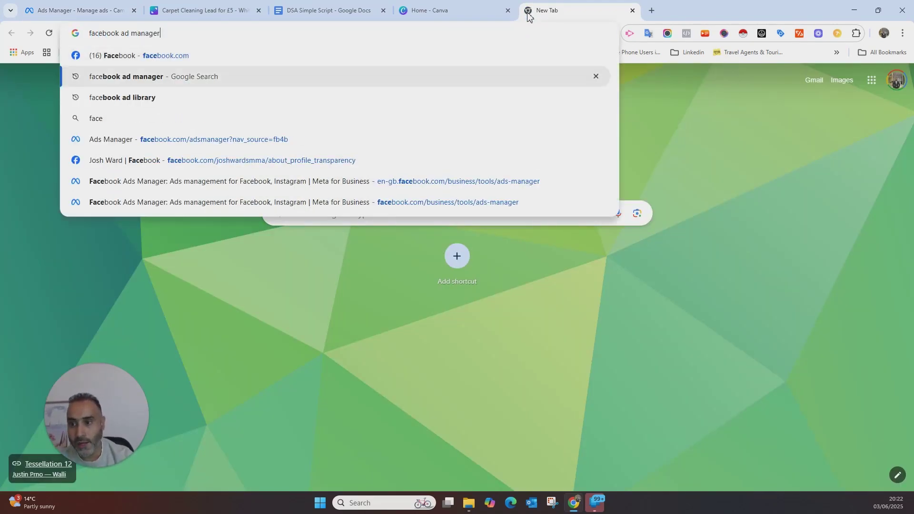
pyautogui.press('Return')
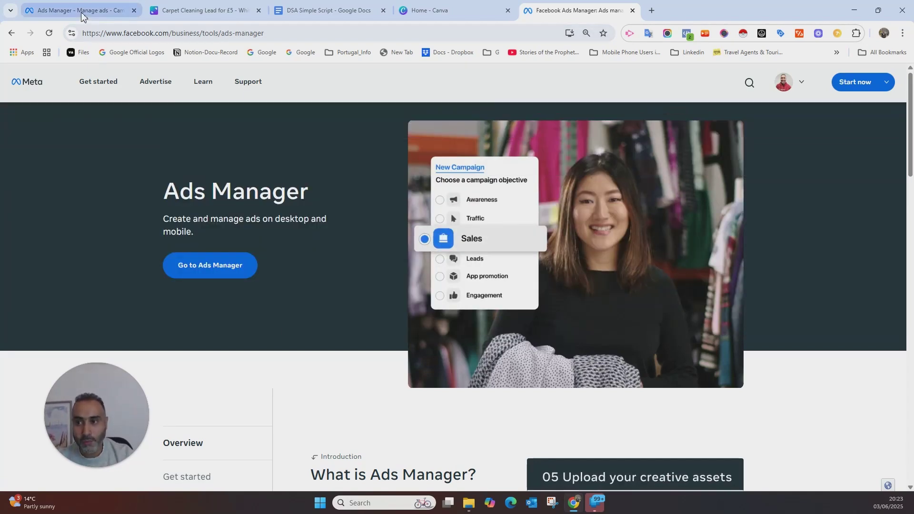
# Return to the campaign list in Ads Manager and create a new campaign with the Leads objective and the Manual leads campaign setup.
pyautogui.click(76, 10)
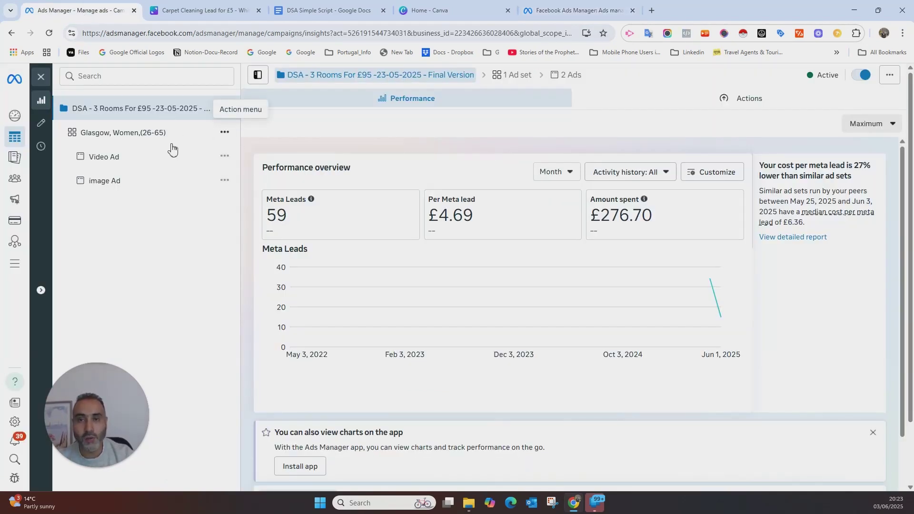
pyautogui.click(41, 78)
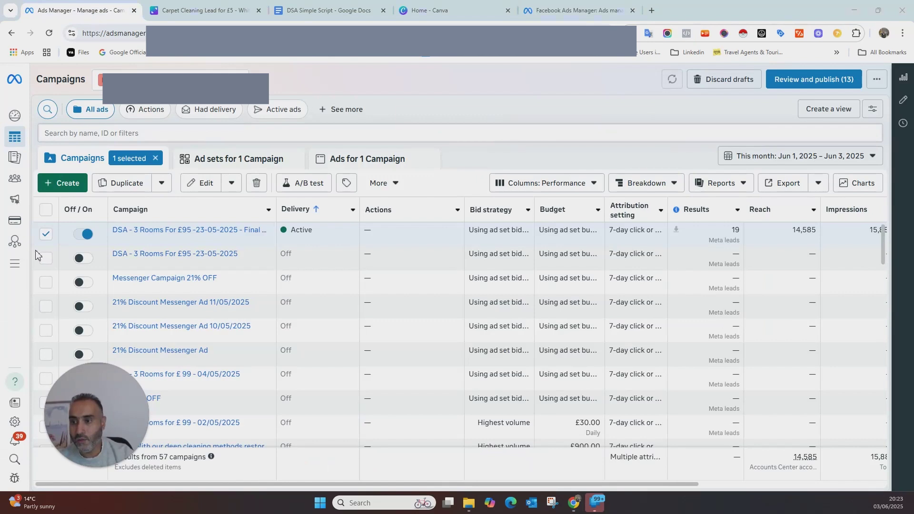
pyautogui.click(68, 184)
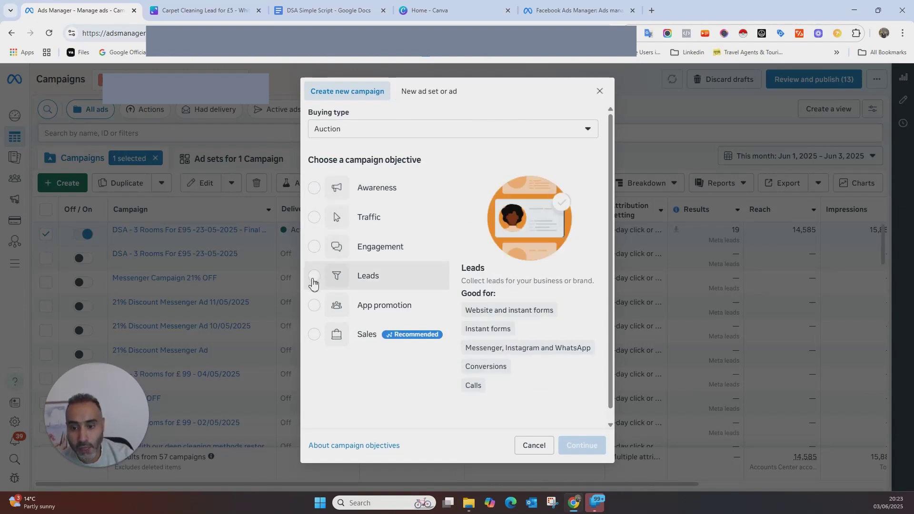
pyautogui.click(314, 278)
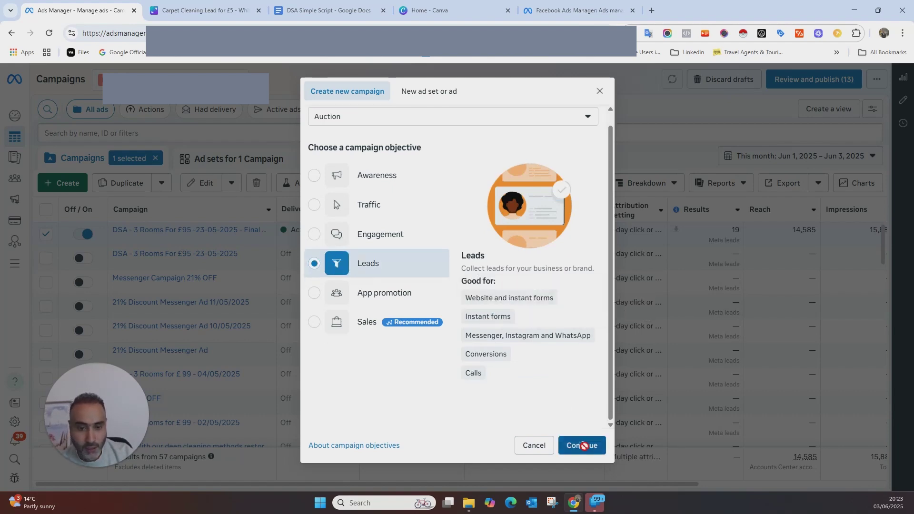
pyautogui.click(582, 444)
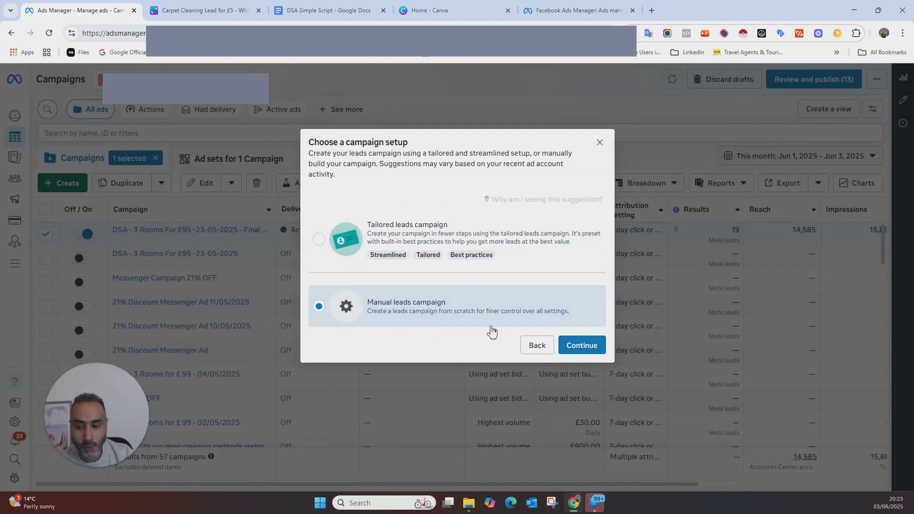
pyautogui.click(581, 345)
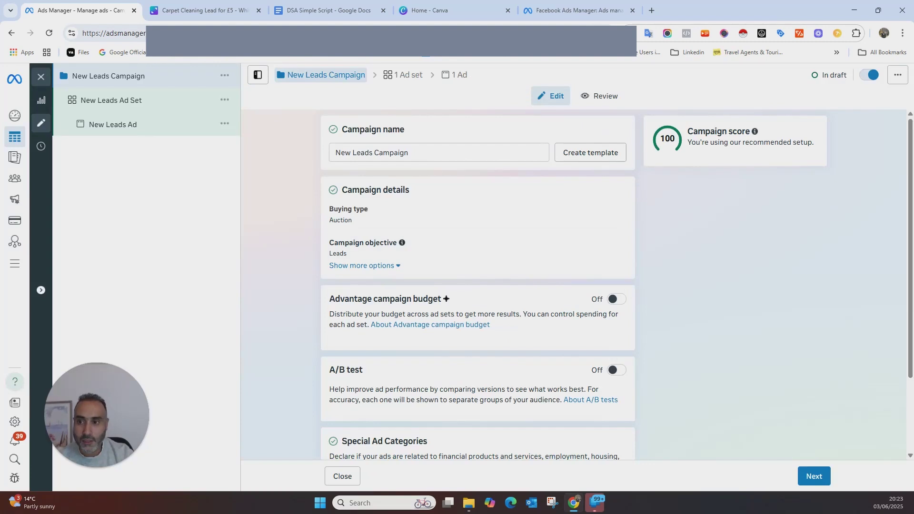
# Name the new campaign "Test campaign 3 room for 95".
pyautogui.tripleClick(419, 155)
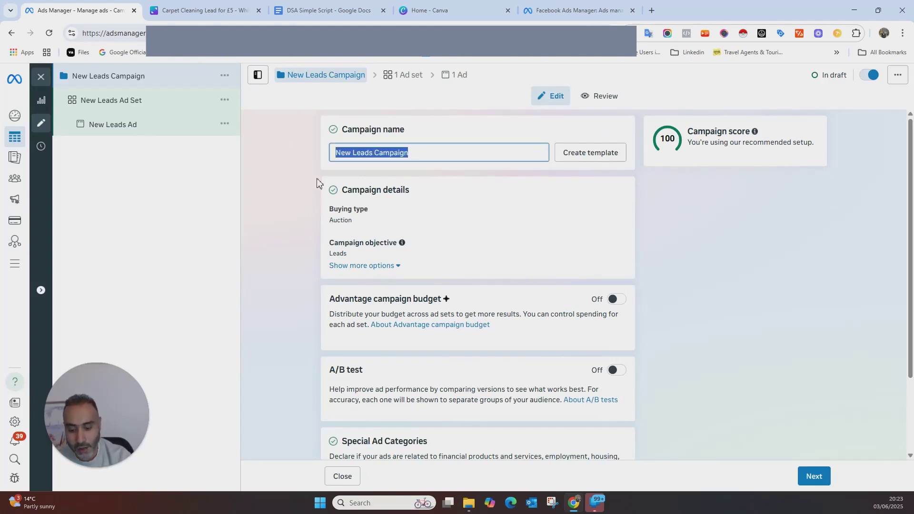
pyautogui.write('Test')
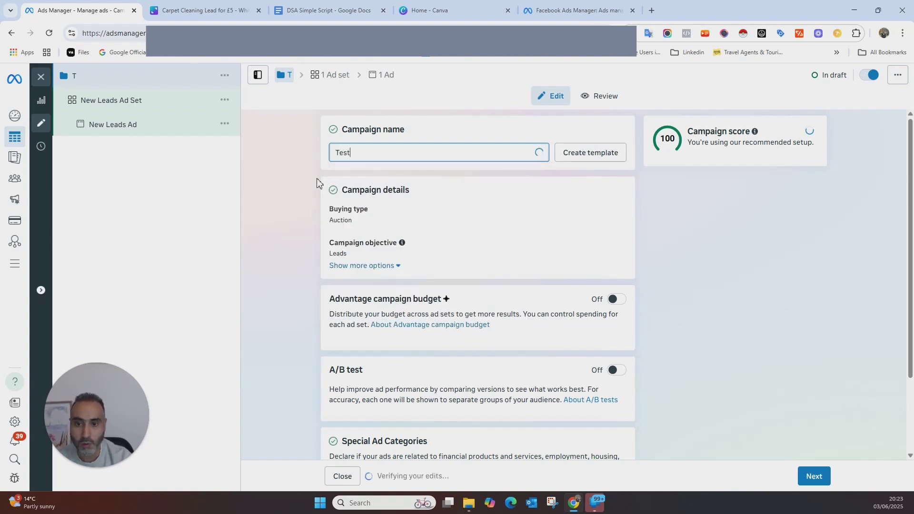
pyautogui.write(' campaign')
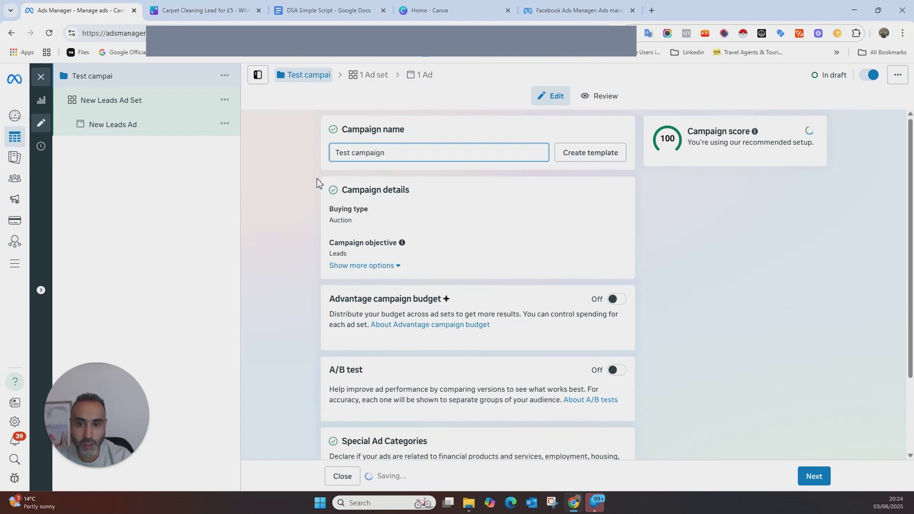
pyautogui.write(' 3 ro')
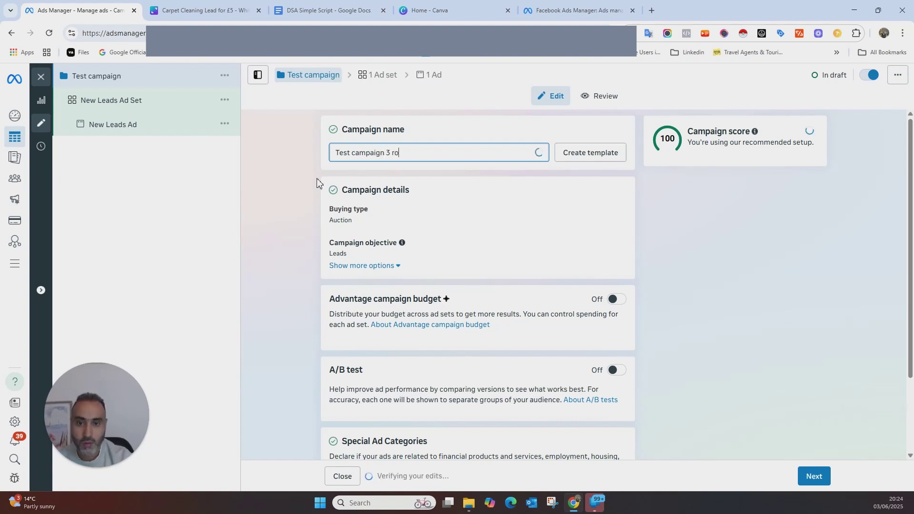
pyautogui.write('om for #95')
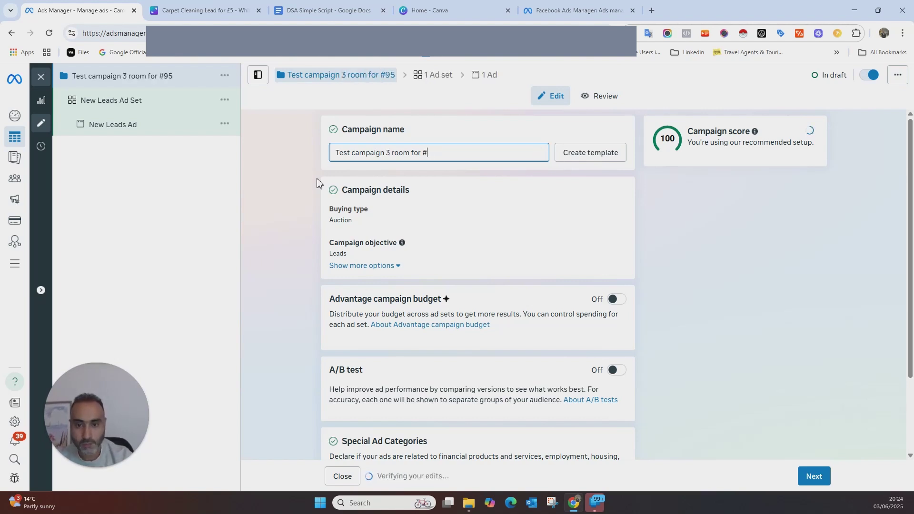
pyautogui.press('BackSpace')
pyautogui.press('BackSpace')
pyautogui.write('3')
pyautogui.press('BackSpace')
pyautogui.write('95')
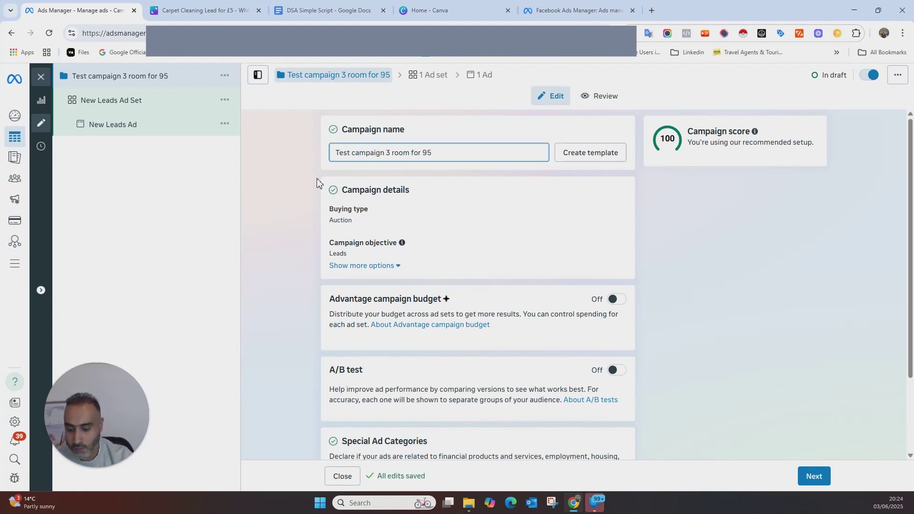
pyautogui.click(424, 153)
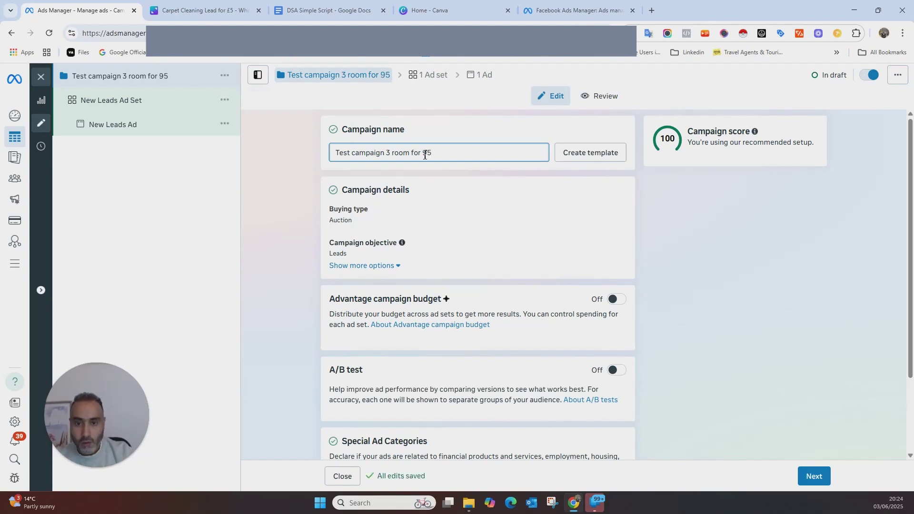
pyautogui.click(679, 209)
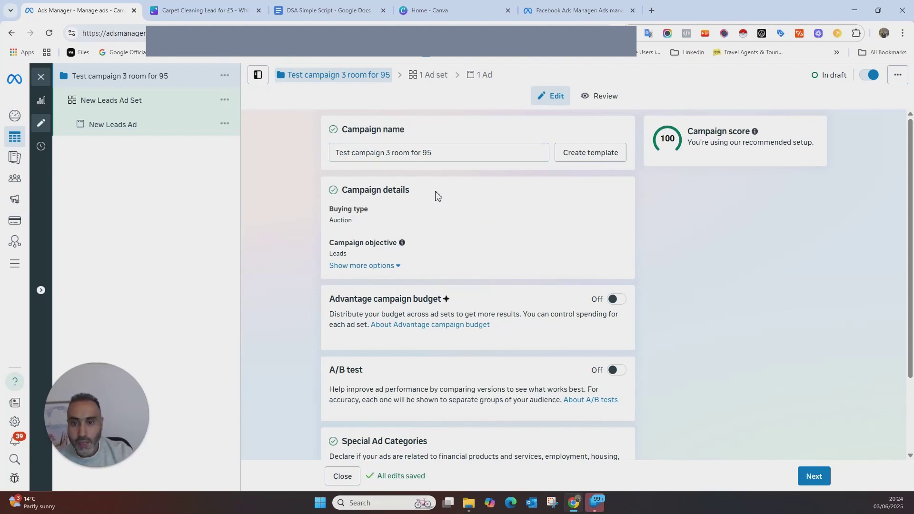
# Continue from the campaign settings to the ad set and name it "Bradford, Woman 30-65".
pyautogui.scroll(-2, 444, 190)
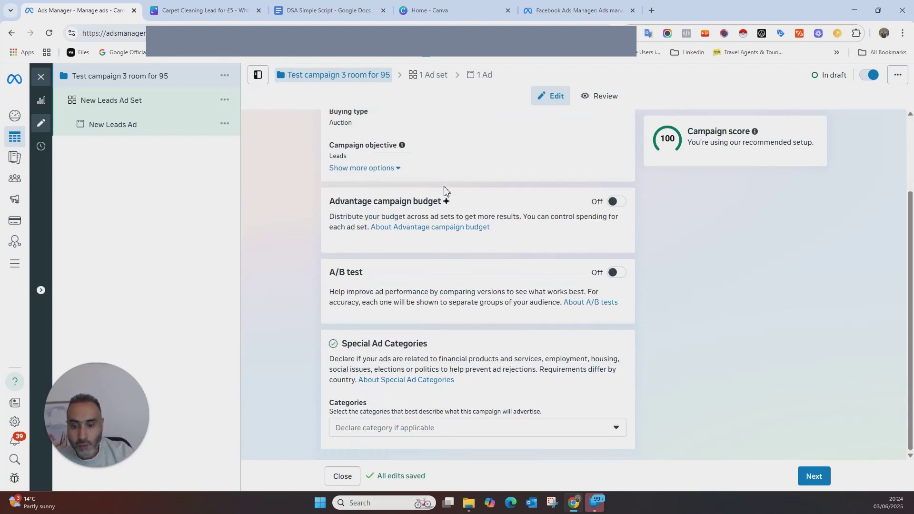
pyautogui.scroll(2, 619, 271)
pyautogui.scroll(-2, 804, 381)
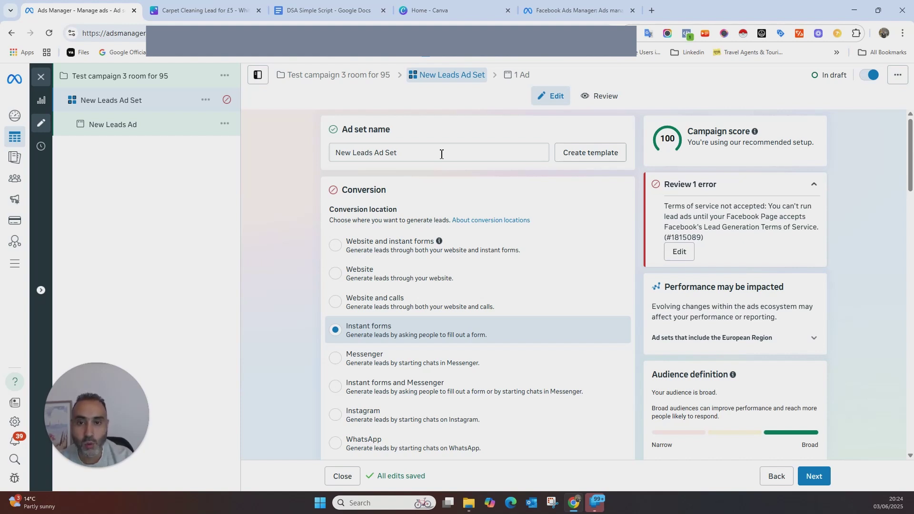
pyautogui.tripleClick(438, 153)
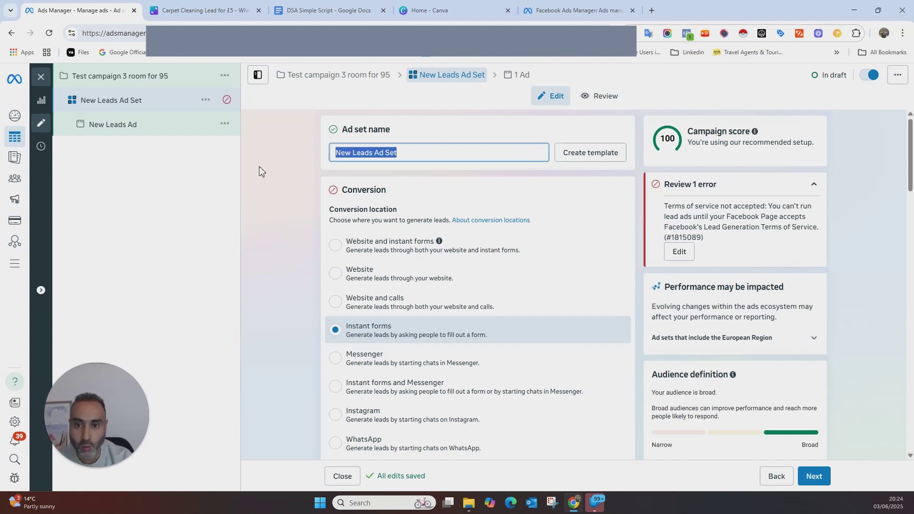
pyautogui.write('Bradford All')
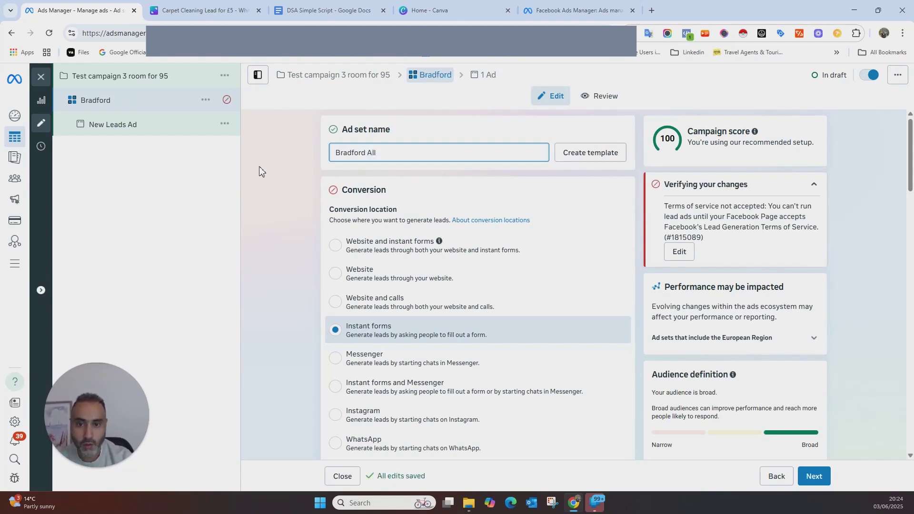
pyautogui.press('BackSpace')
pyautogui.press('BackSpace')
pyautogui.press('BackSpace')
pyautogui.write('W')
pyautogui.press('BackSpace')
pyautogui.press('BackSpace')
pyautogui.write(', Woman')
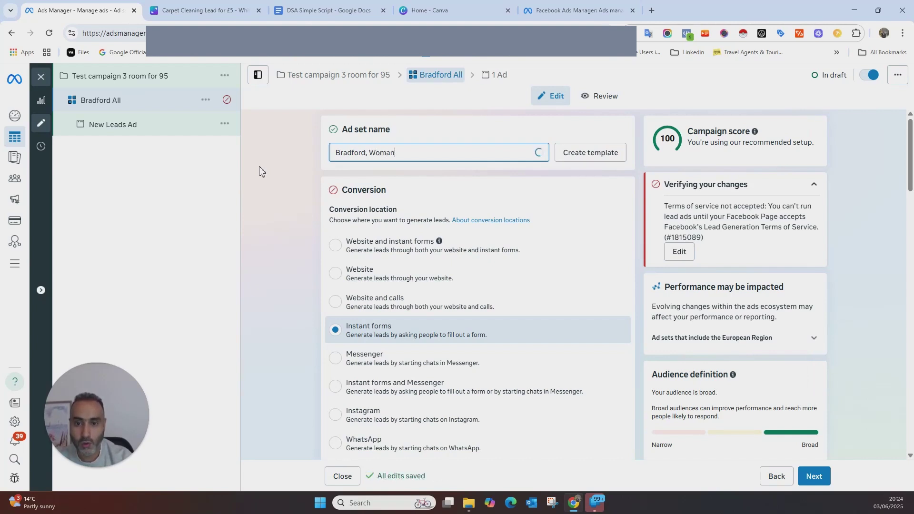
pyautogui.write(' 30-65')
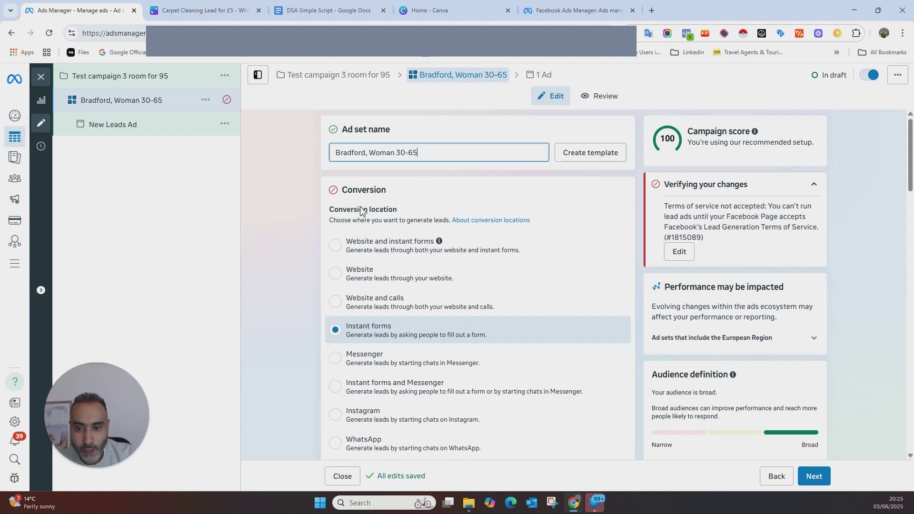
# Keep Instant forms as the conversion location and choose DSA Carpet cleaning Glasgow as the Facebook Page to promote.
pyautogui.scroll(-1, 411, 221)
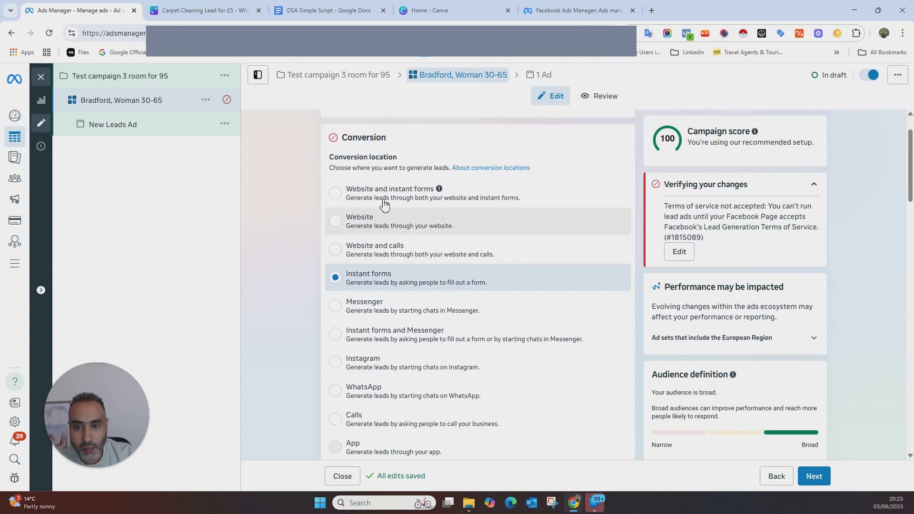
pyautogui.scroll(-2, 406, 298)
pyautogui.scroll(2, 407, 299)
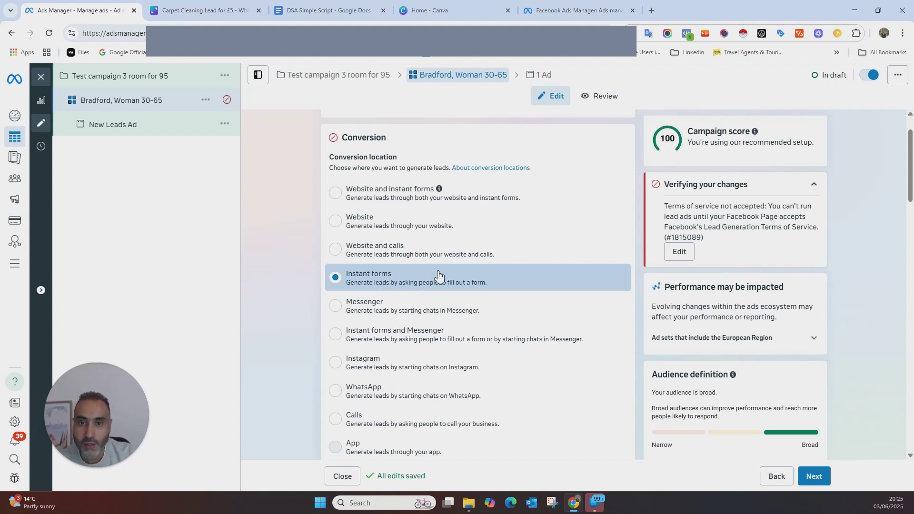
pyautogui.scroll(-3, 437, 274)
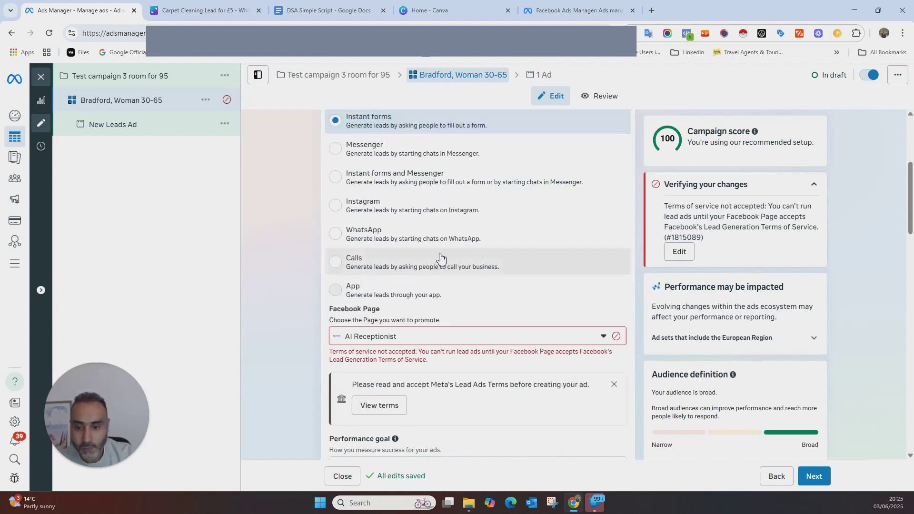
pyautogui.scroll(-2, 441, 257)
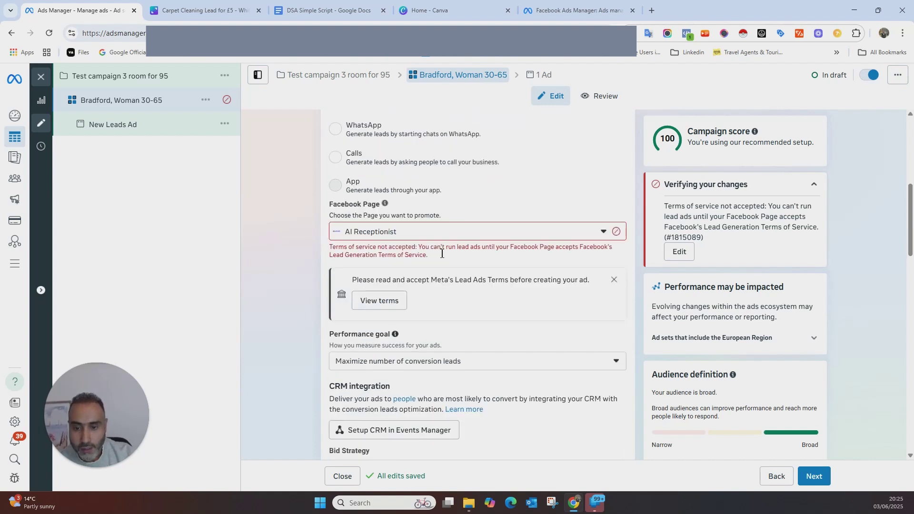
pyautogui.click(603, 234)
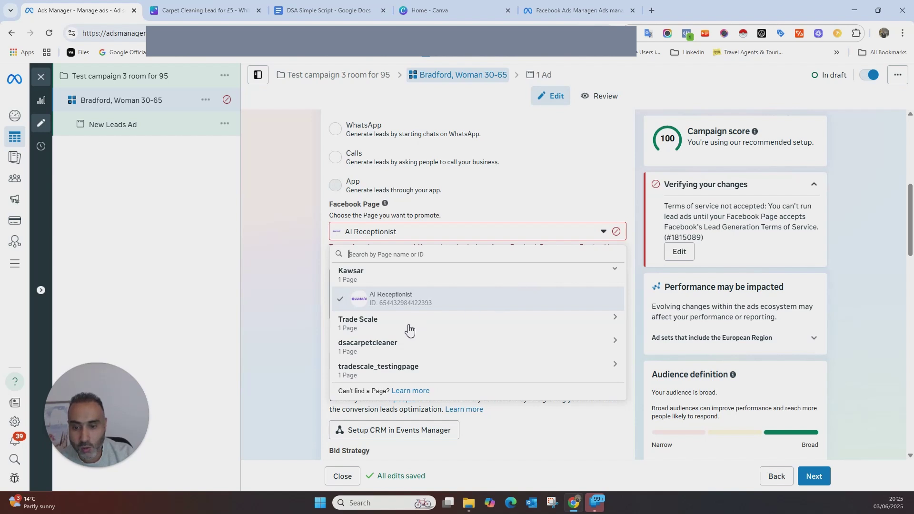
pyautogui.click(377, 348)
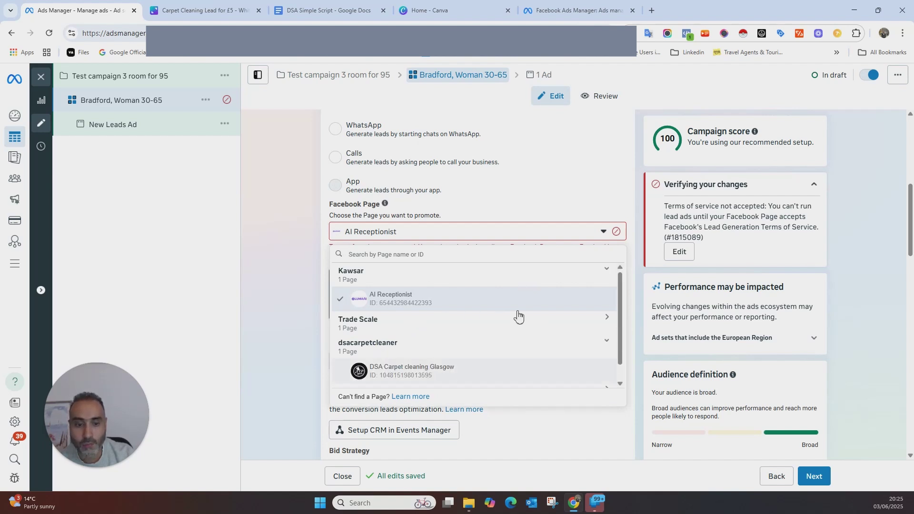
pyautogui.click(552, 372)
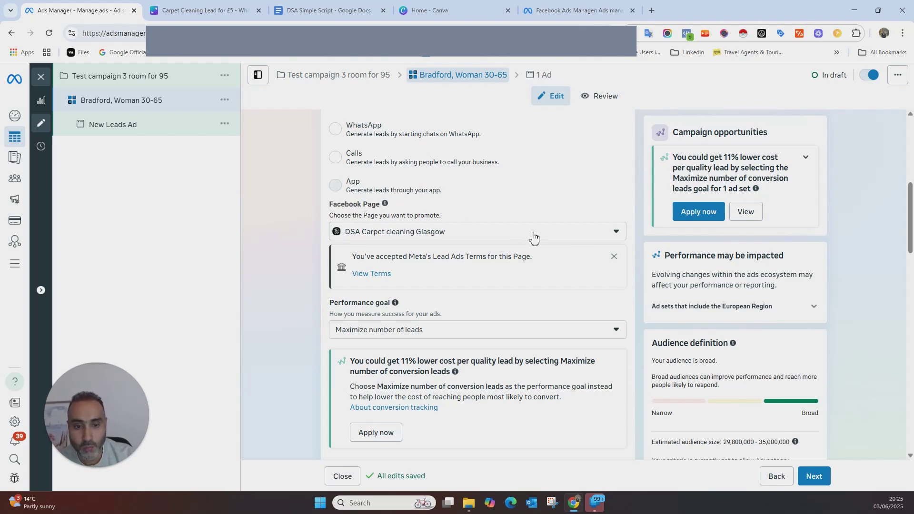
# Set the ad set's performance goal to Maximize number of conversion leads.
pyautogui.scroll(-2, 523, 236)
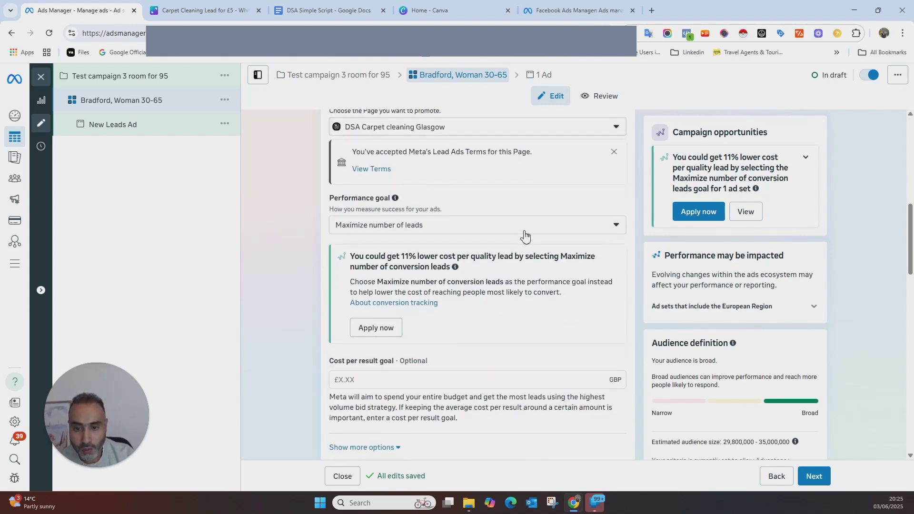
pyautogui.moveTo(321, 200); pyautogui.dragTo(427, 200)
pyautogui.click(460, 207)
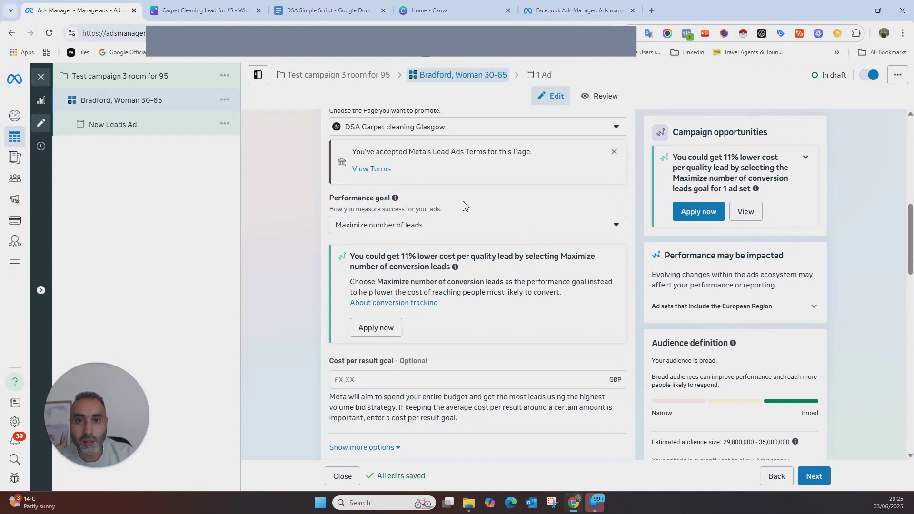
pyautogui.click(604, 226)
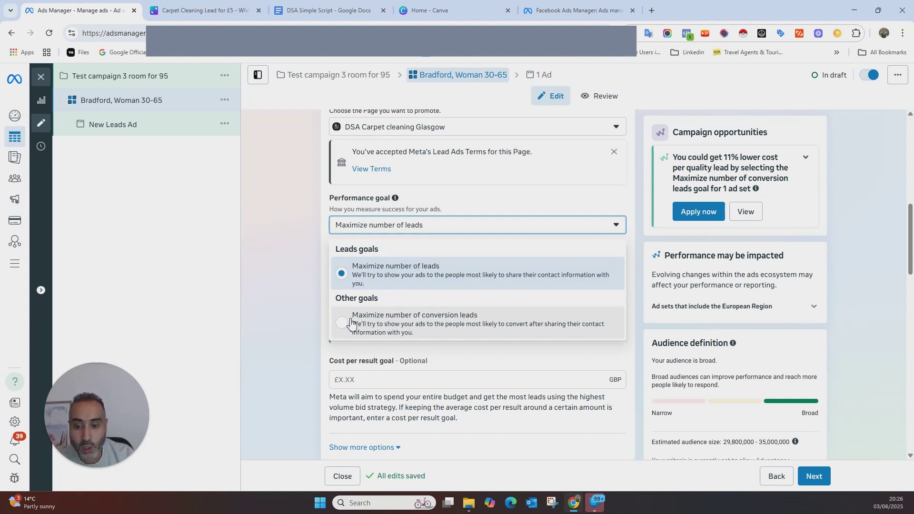
pyautogui.click(559, 316)
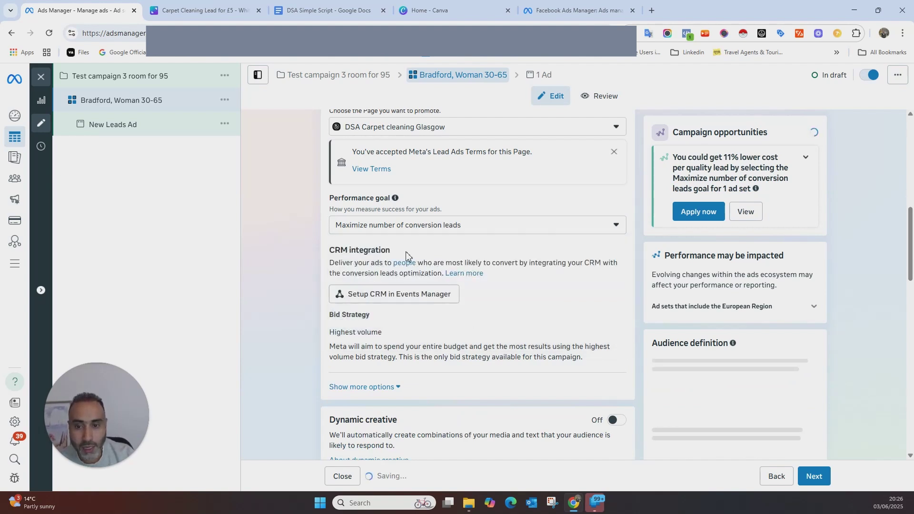
pyautogui.click(506, 228)
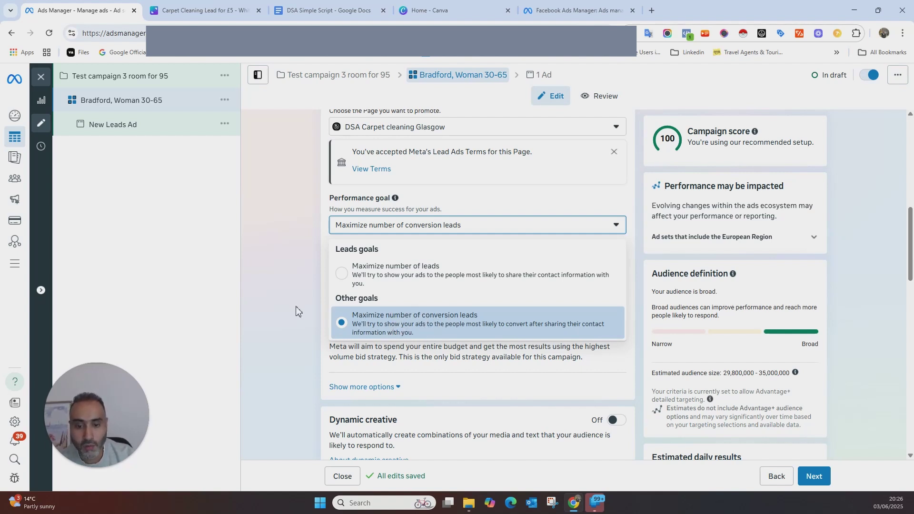
pyautogui.click(276, 286)
# Examine the ad set's daily budget and its start date and start time options under Budget & schedule.
pyautogui.scroll(-1, 288, 262)
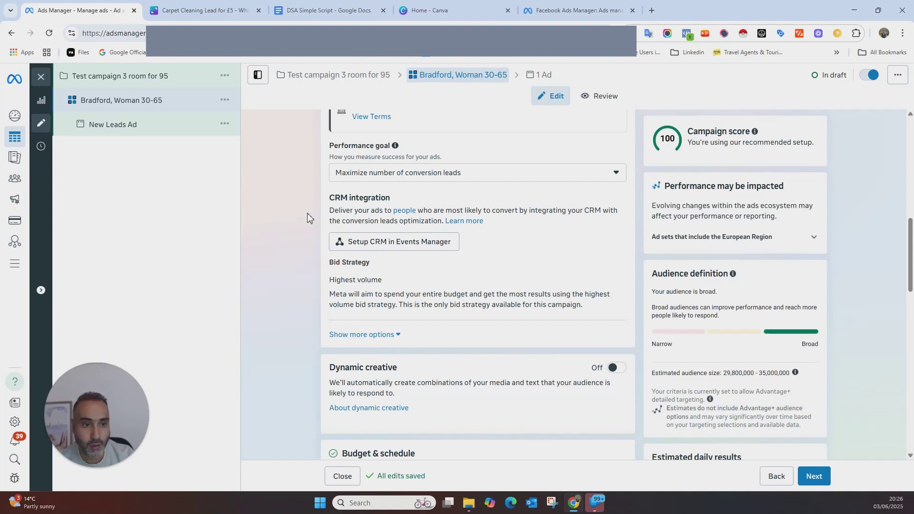
pyautogui.scroll(-2, 299, 246)
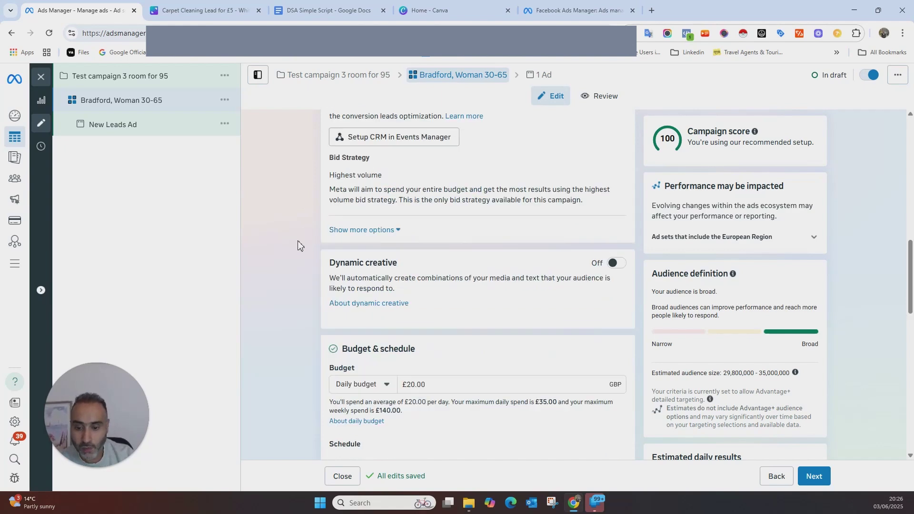
pyautogui.scroll(-3, 299, 246)
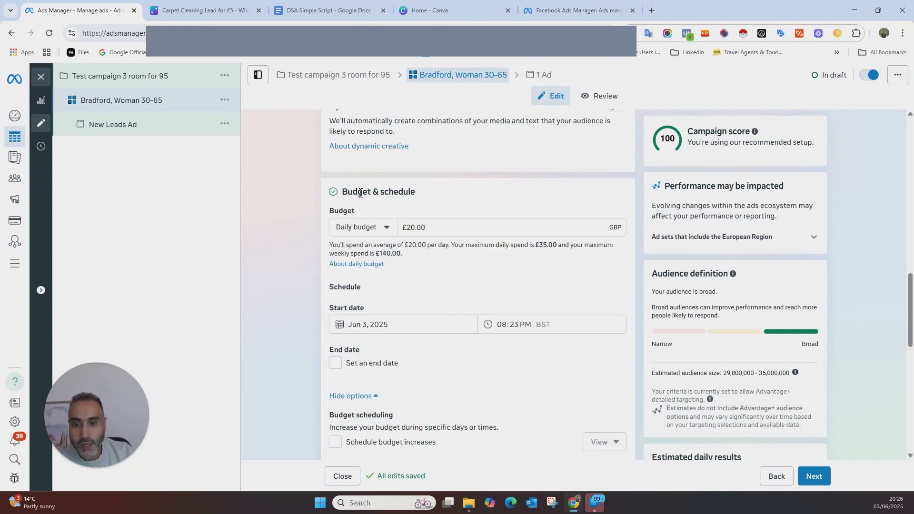
pyautogui.moveTo(360, 192); pyautogui.dragTo(456, 201)
pyautogui.click(460, 203)
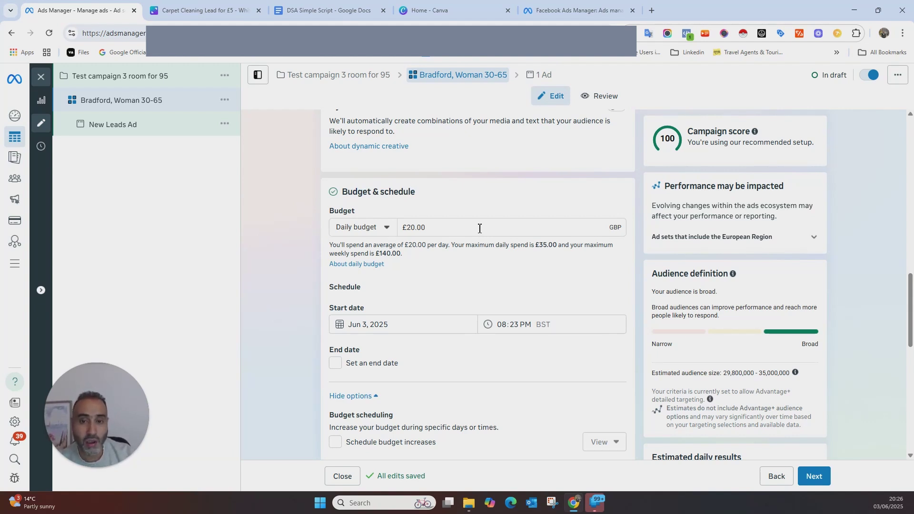
pyautogui.scroll(-2, 452, 240)
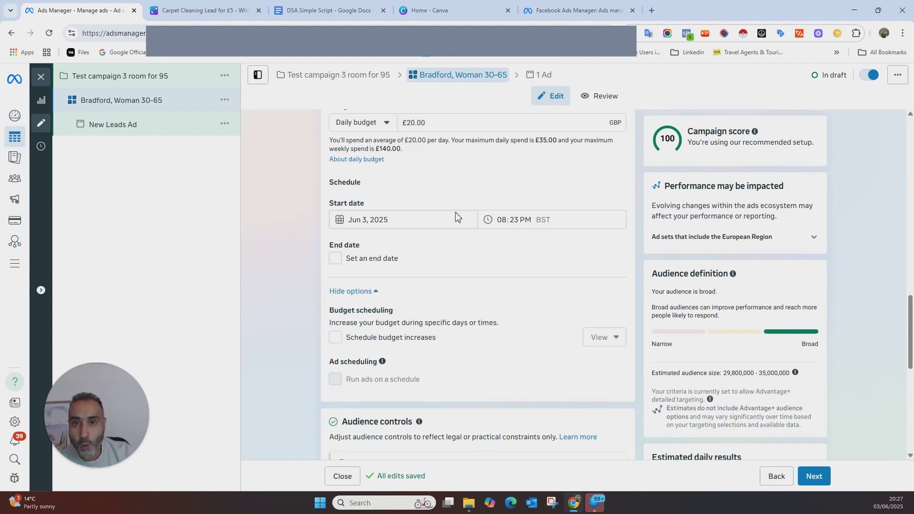
pyautogui.click(386, 227)
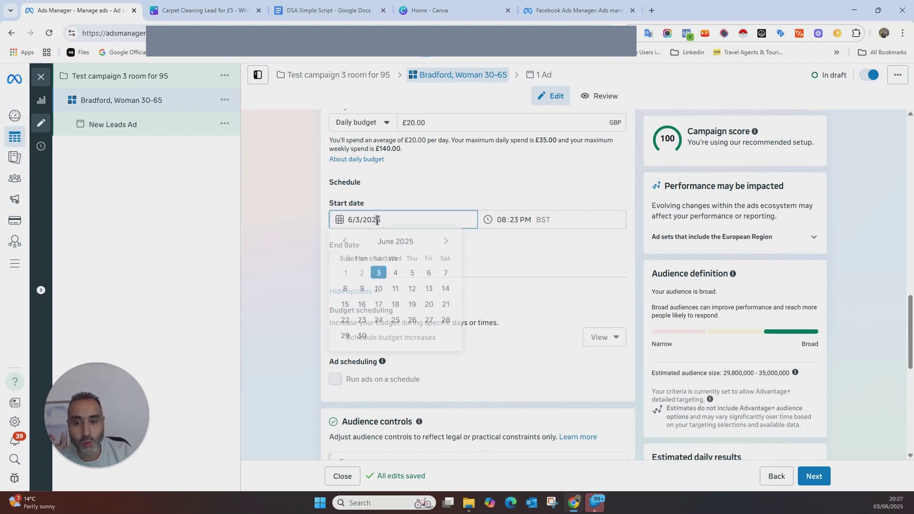
pyautogui.click(513, 219)
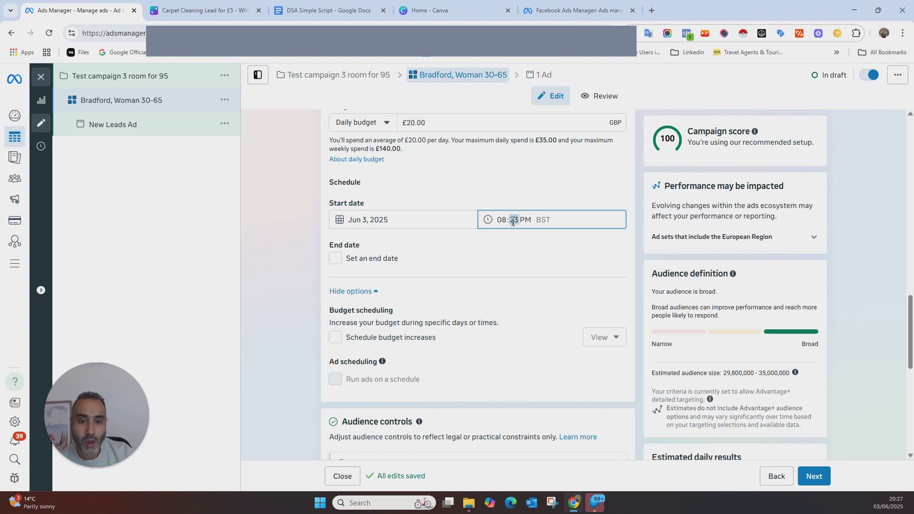
pyautogui.click(514, 232)
pyautogui.click(505, 219)
pyautogui.click(545, 253)
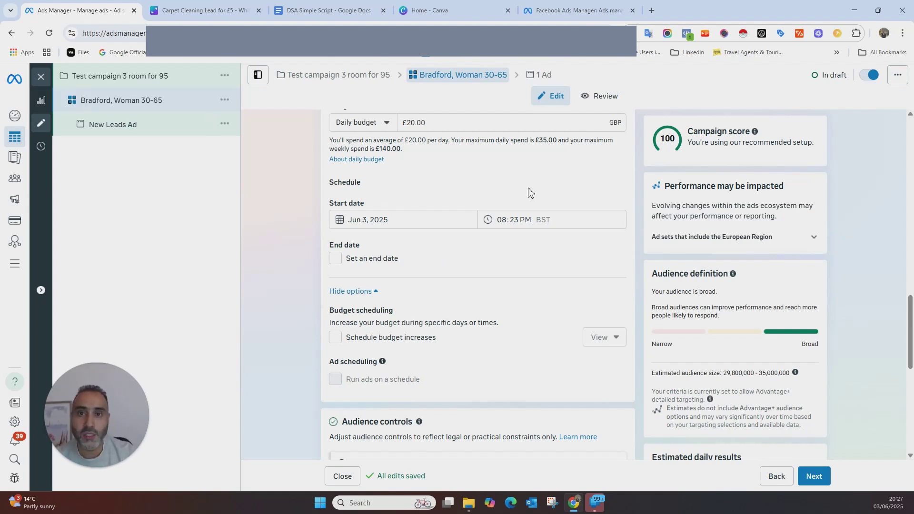
# Change the audience location from United Kingdom to City of Bradford, England in the ad set's audience controls.
pyautogui.scroll(-4, 490, 244)
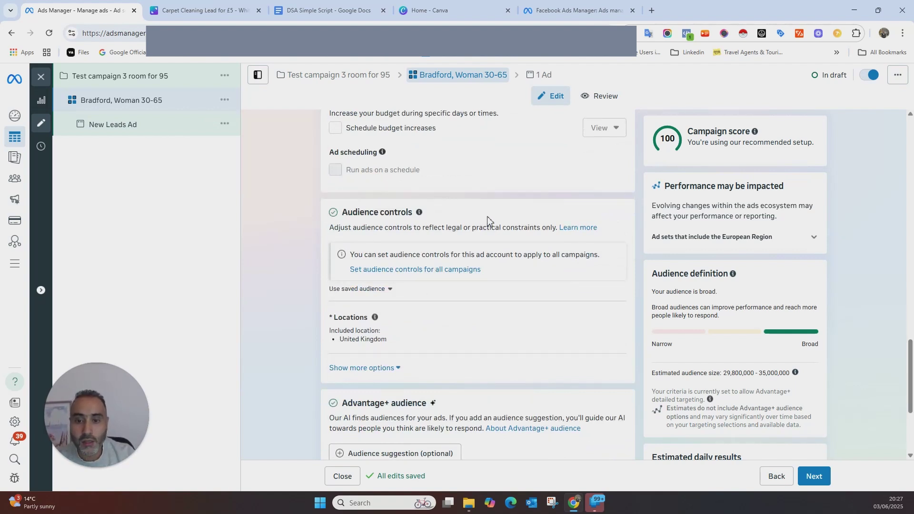
pyautogui.scroll(-1, 481, 212)
pyautogui.click(390, 239)
pyautogui.click(504, 245)
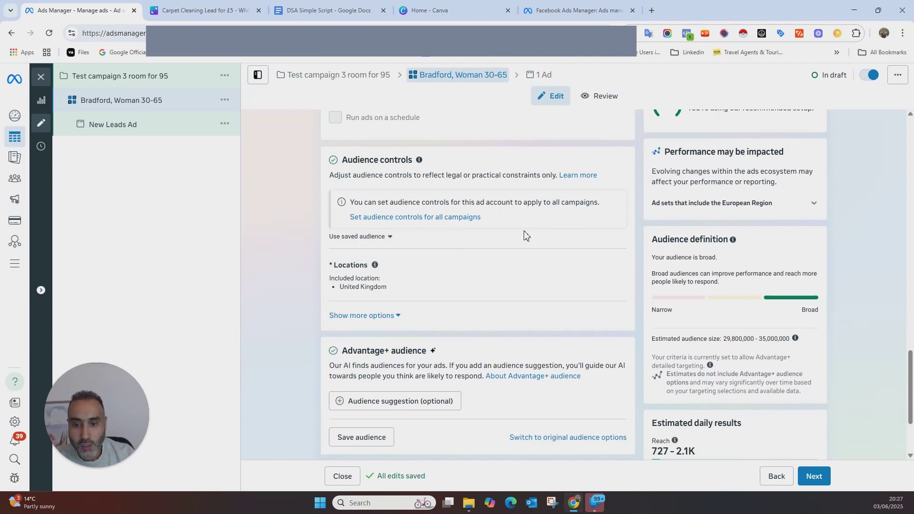
pyautogui.scroll(-1, 524, 235)
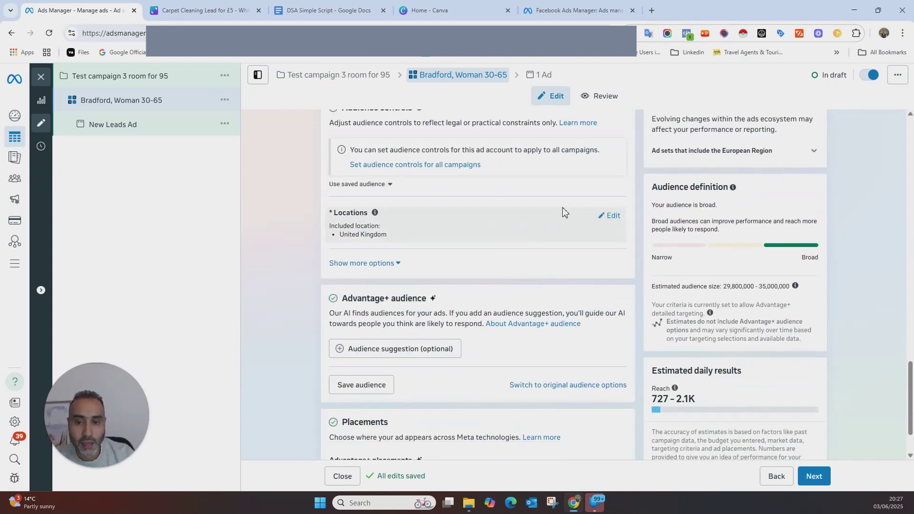
pyautogui.click(611, 215)
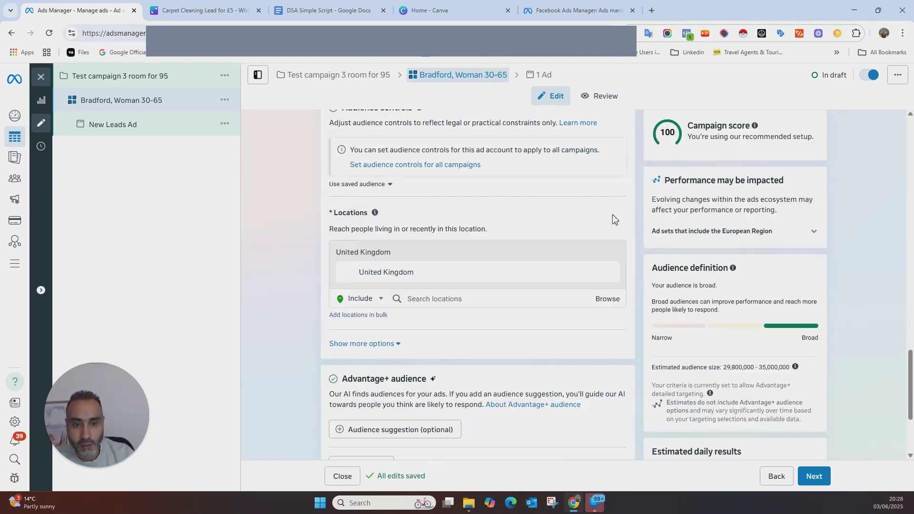
pyautogui.scroll(-2, 510, 206)
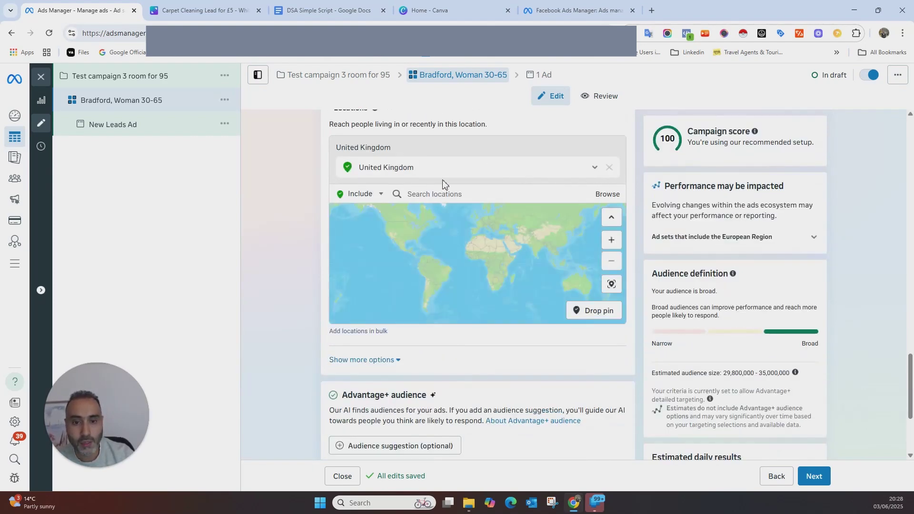
pyautogui.click(457, 193)
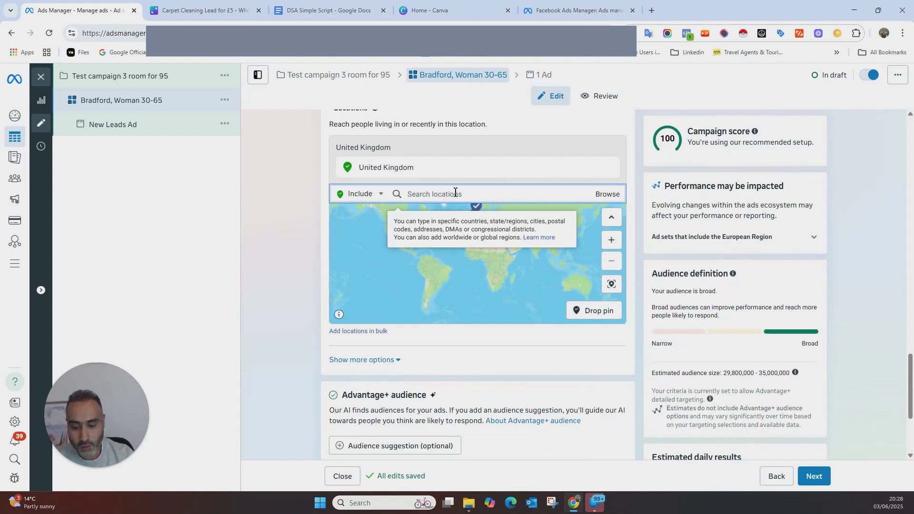
pyautogui.write('bradford')
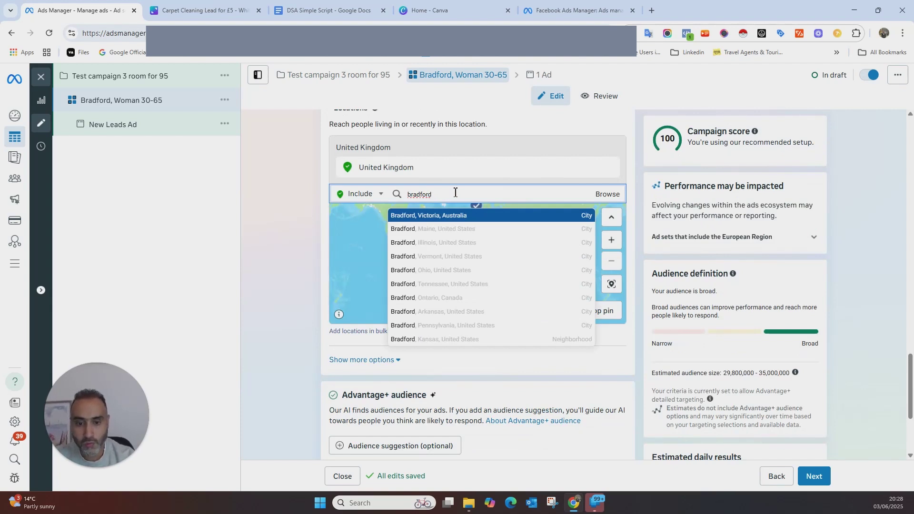
pyautogui.write(' uni')
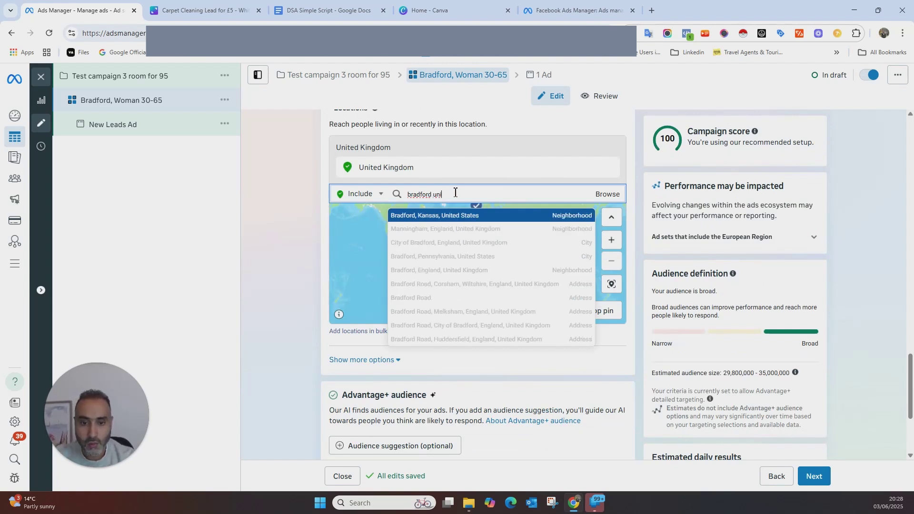
pyautogui.click(461, 243)
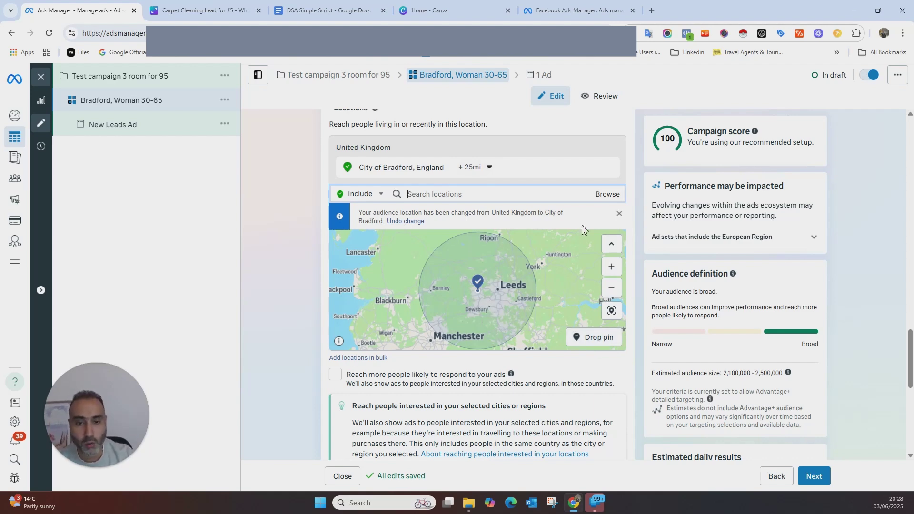
# Set the radius around City of Bradford, England to 21 miles in the ad set's locations.
pyautogui.click(490, 170)
pyautogui.moveTo(487, 235); pyautogui.dragTo(486, 238)
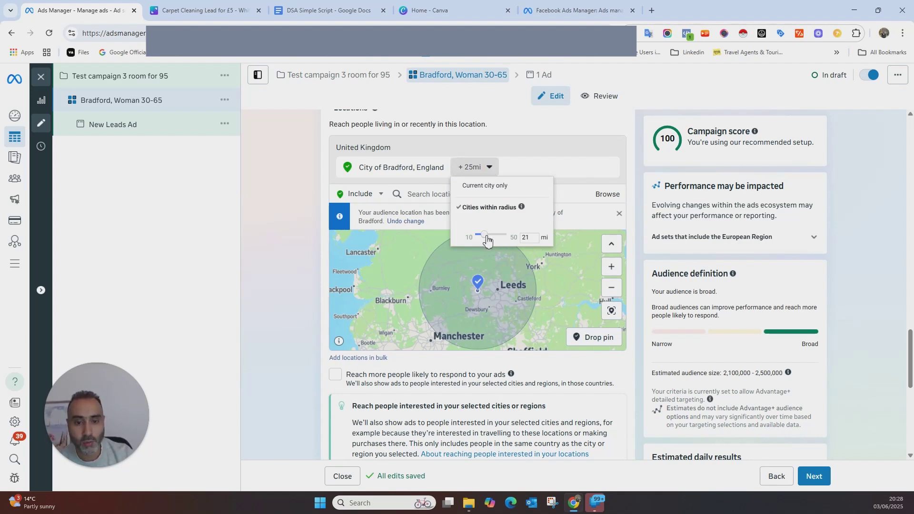
pyautogui.click(333, 179)
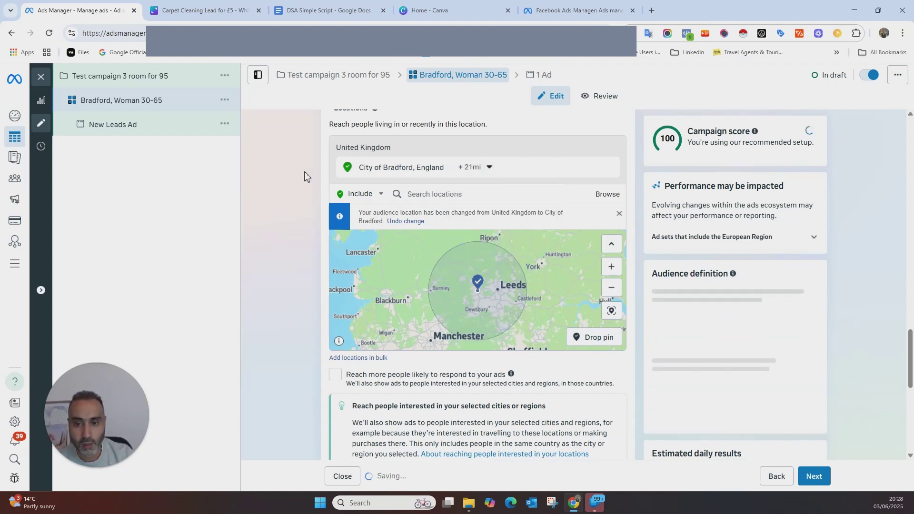
pyautogui.click(443, 191)
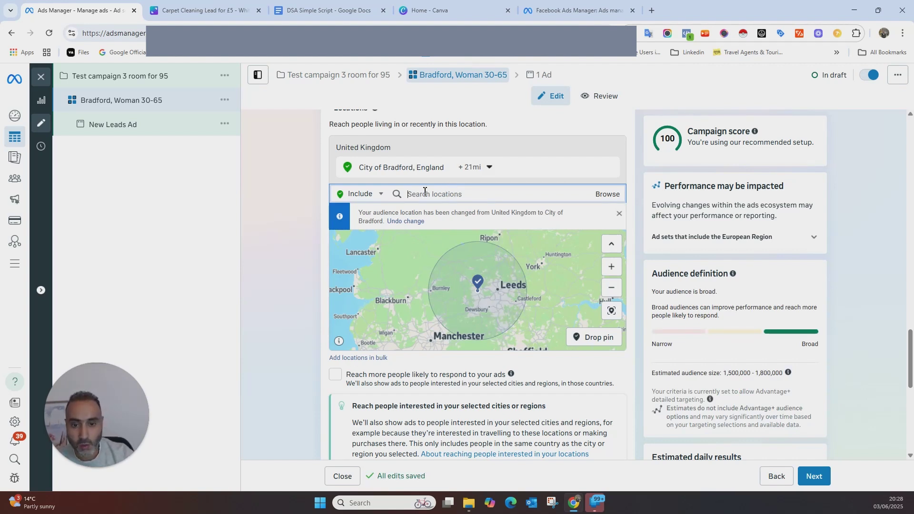
pyautogui.click(301, 177)
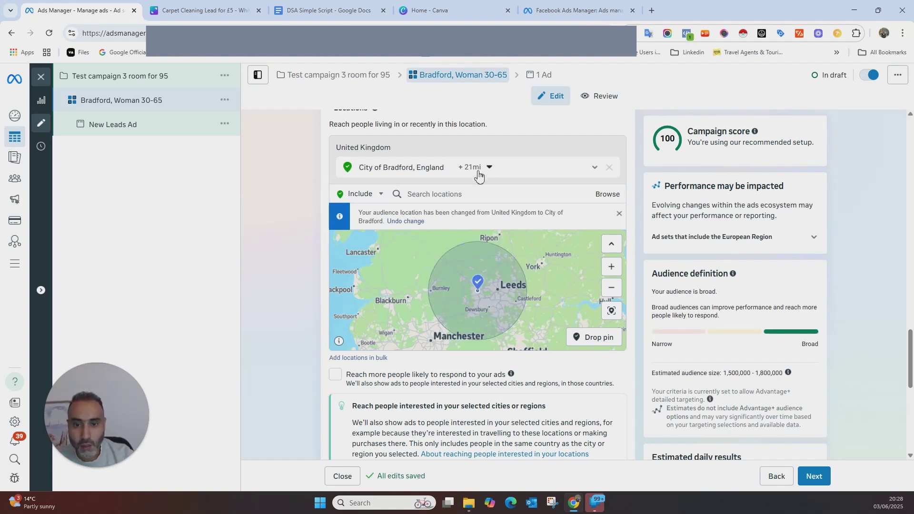
# Examine the Bradford targeting radius on the location map at different zoom levels, along with the Include setting for locations.
pyautogui.scroll(-3, 309, 246)
pyautogui.scroll(4, 305, 241)
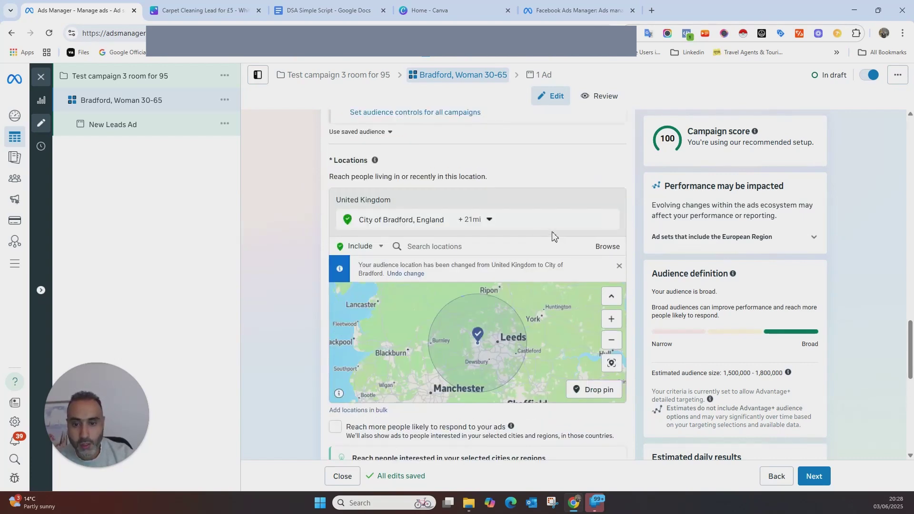
pyautogui.scroll(1, 483, 172)
pyautogui.scroll(-2, 488, 184)
pyautogui.scroll(-3, 488, 185)
pyautogui.scroll(-2, 488, 185)
pyautogui.scroll(2, 515, 285)
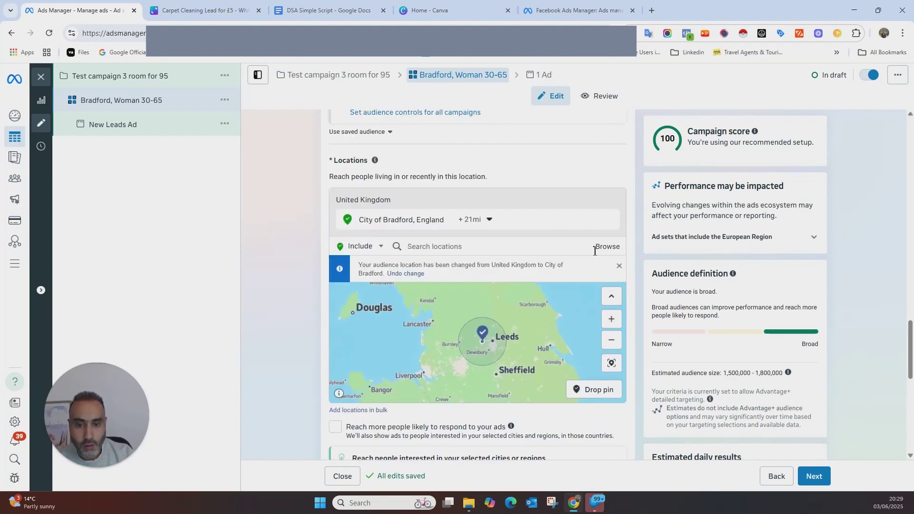
pyautogui.scroll(2, 438, 195)
pyautogui.scroll(3, 432, 206)
pyautogui.scroll(-1, 481, 200)
pyautogui.scroll(-2, 480, 200)
pyautogui.click(390, 238)
pyautogui.click(563, 255)
pyautogui.scroll(-2, 563, 256)
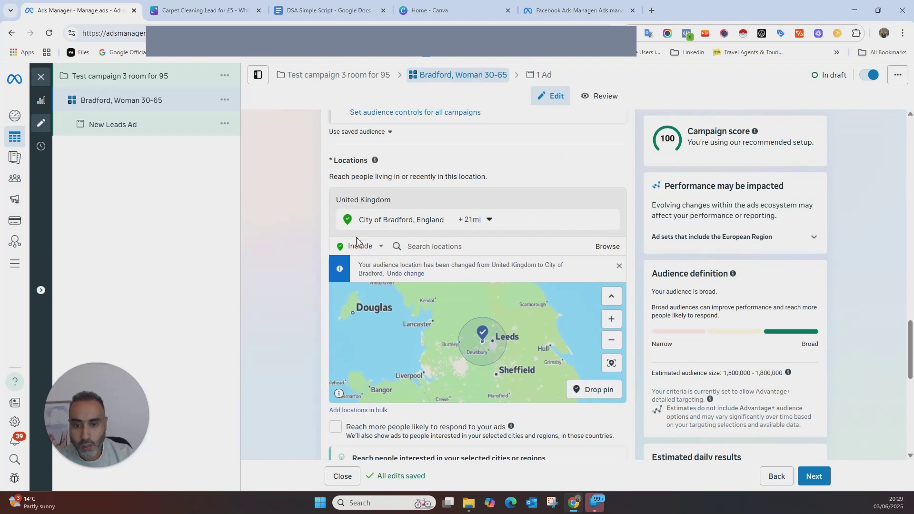
pyautogui.scroll(-2, 619, 232)
pyautogui.scroll(-2, 515, 289)
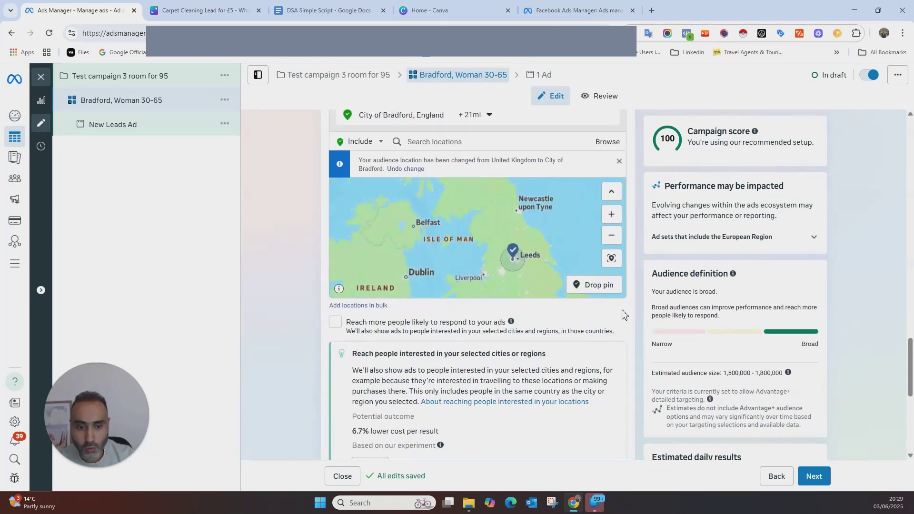
pyautogui.scroll(2, 630, 309)
# Show more audience control options and set the minimum age to 25.
pyautogui.scroll(-7, 630, 309)
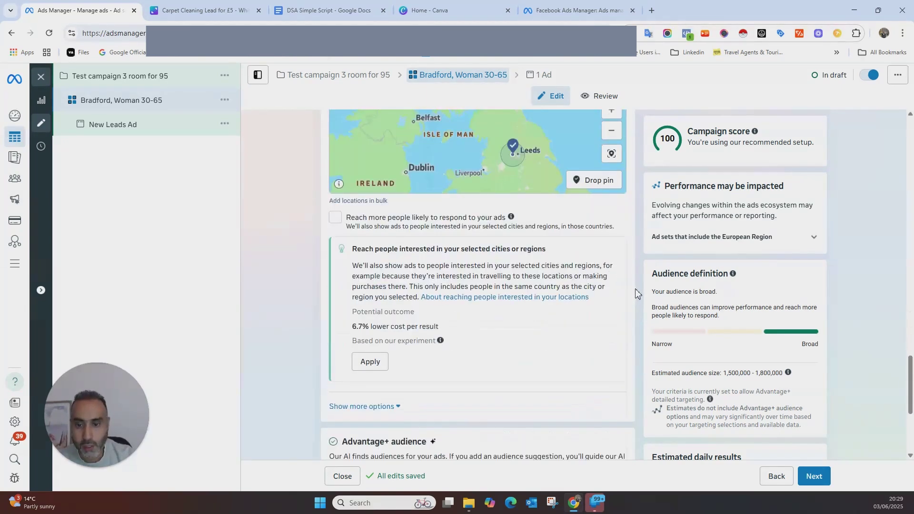
pyautogui.scroll(-1, 638, 294)
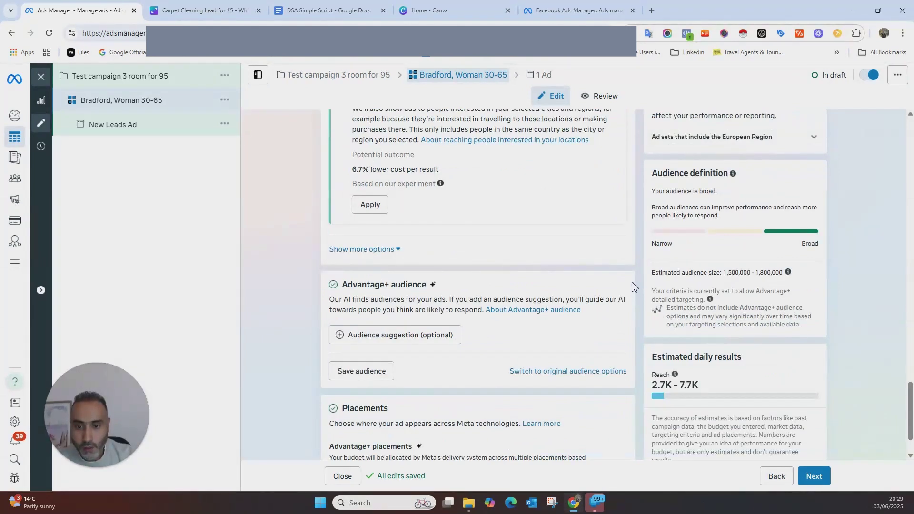
pyautogui.scroll(-1, 633, 290)
pyautogui.click(398, 197)
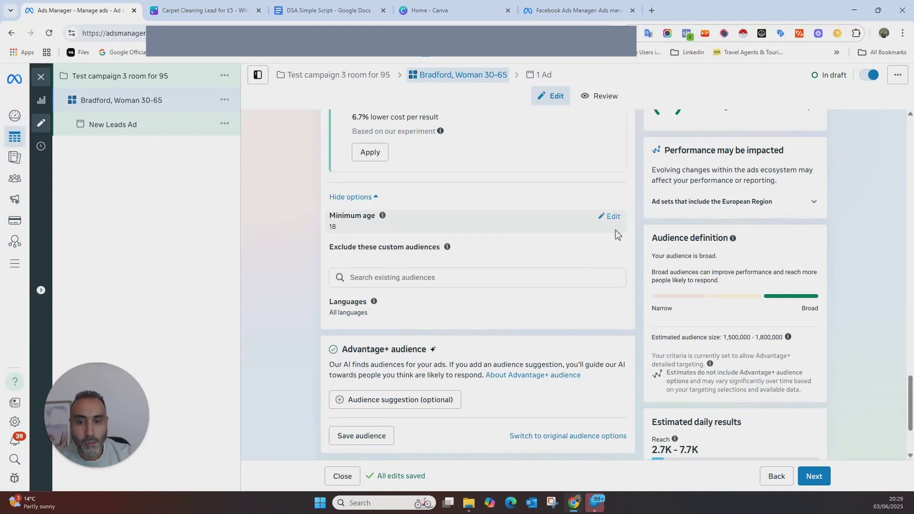
pyautogui.click(611, 216)
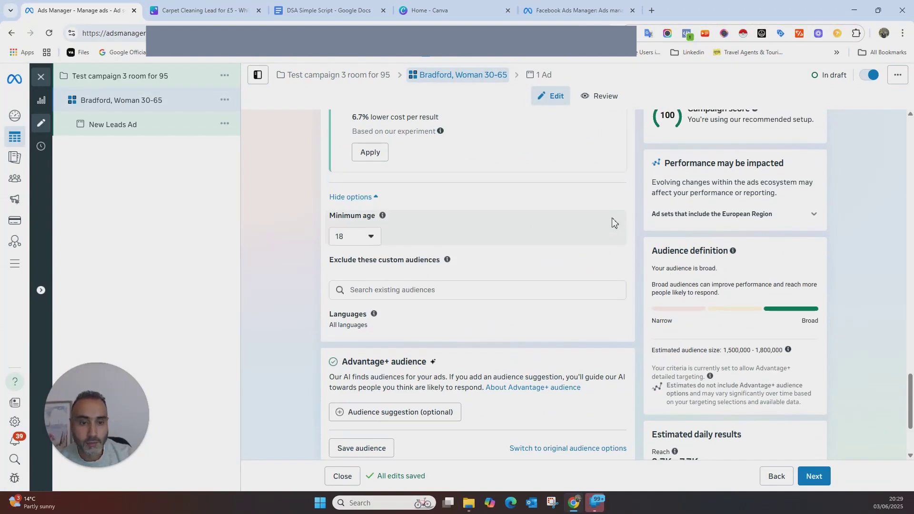
pyautogui.click(367, 237)
pyautogui.click(367, 381)
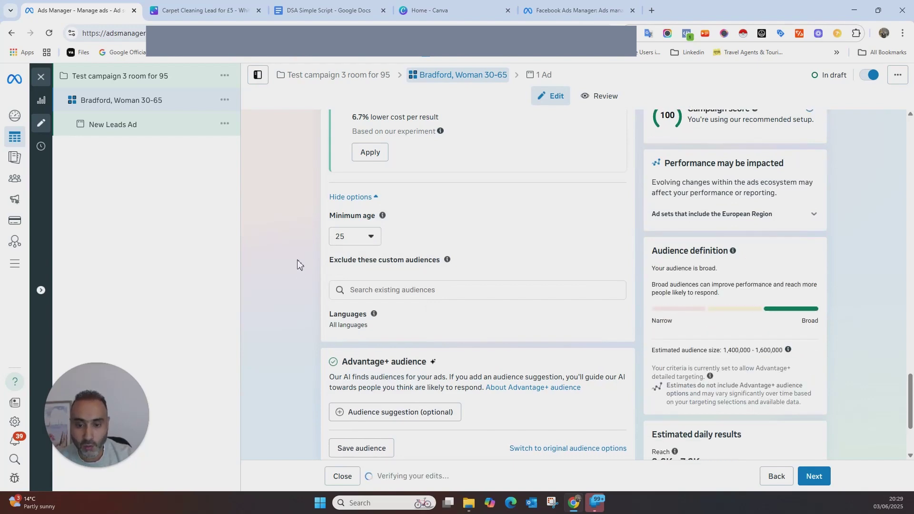
# Review the existing custom audiences that can be excluded from the ad set.
pyautogui.scroll(-3, 298, 263)
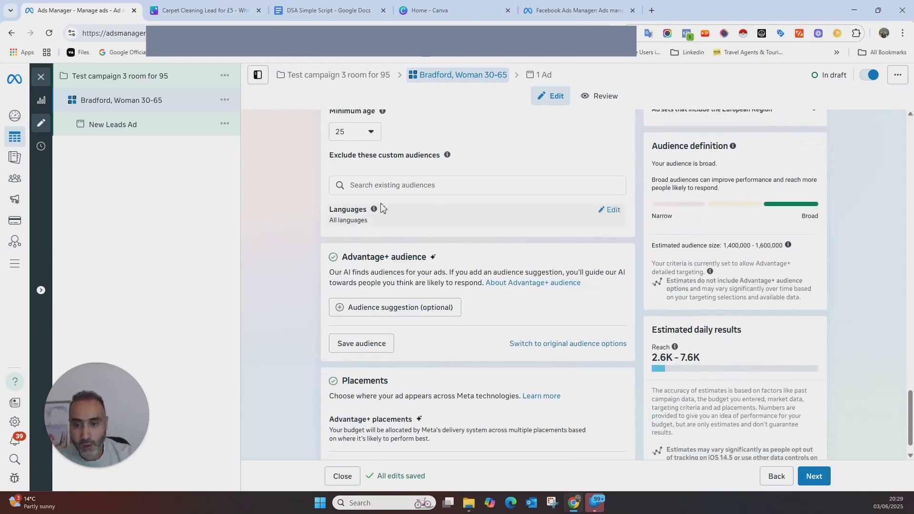
pyautogui.click(443, 189)
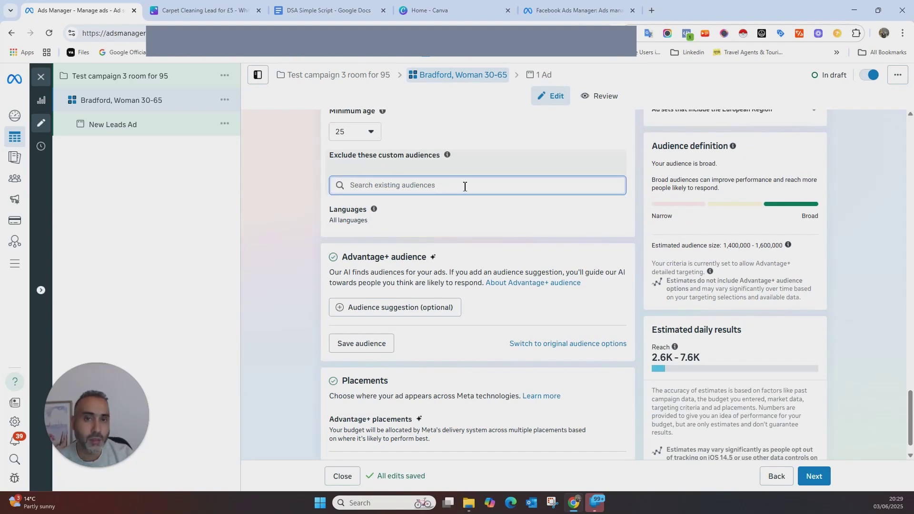
pyautogui.click(464, 187)
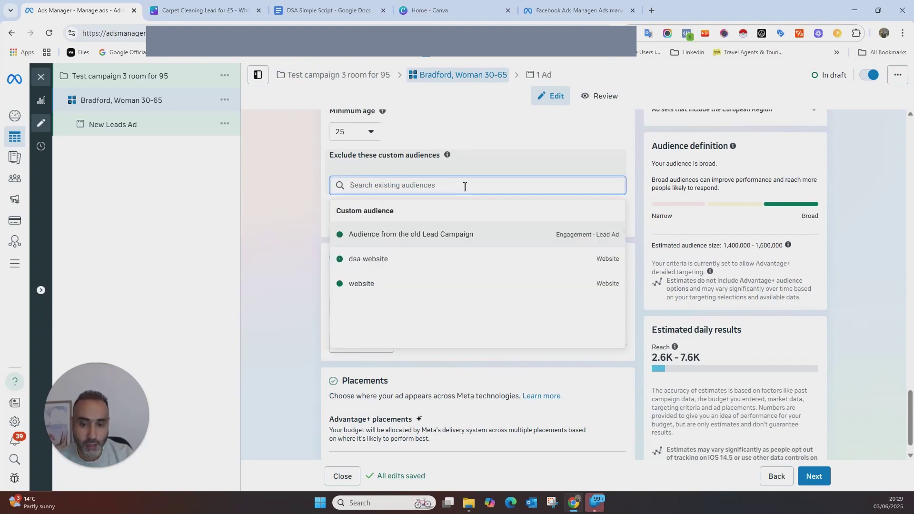
pyautogui.click(274, 192)
pyautogui.click(372, 190)
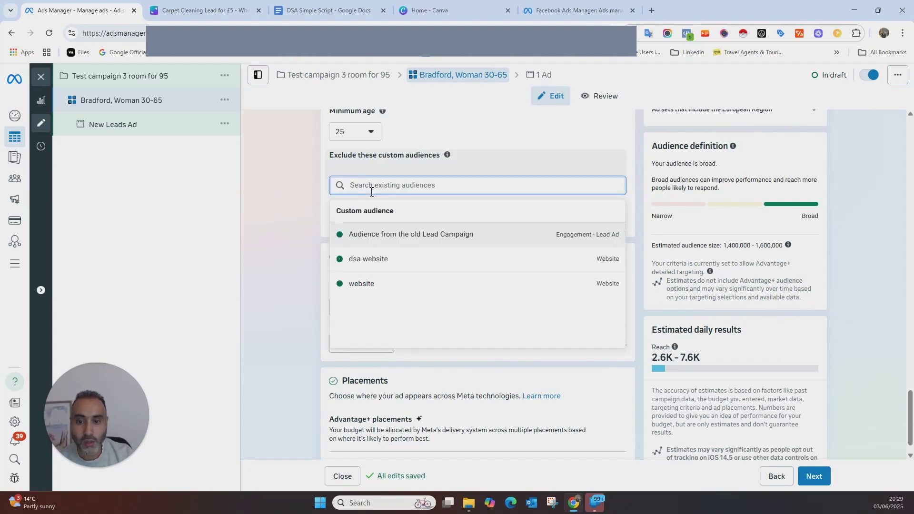
pyautogui.click(291, 194)
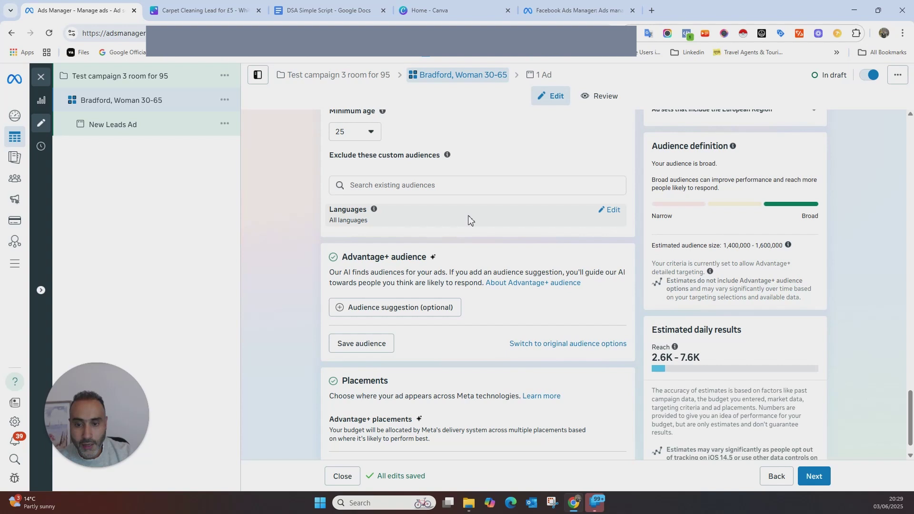
# Expand the optional audience suggestion under Advantage+ audience and review the options for creating a new custom or lookalike audience.
pyautogui.scroll(-1, 469, 220)
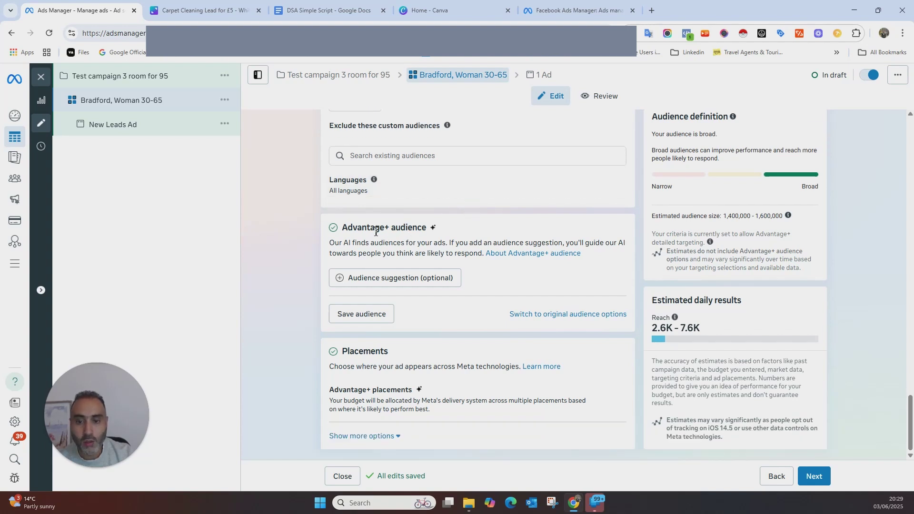
pyautogui.moveTo(378, 232); pyautogui.dragTo(438, 234)
pyautogui.click(284, 196)
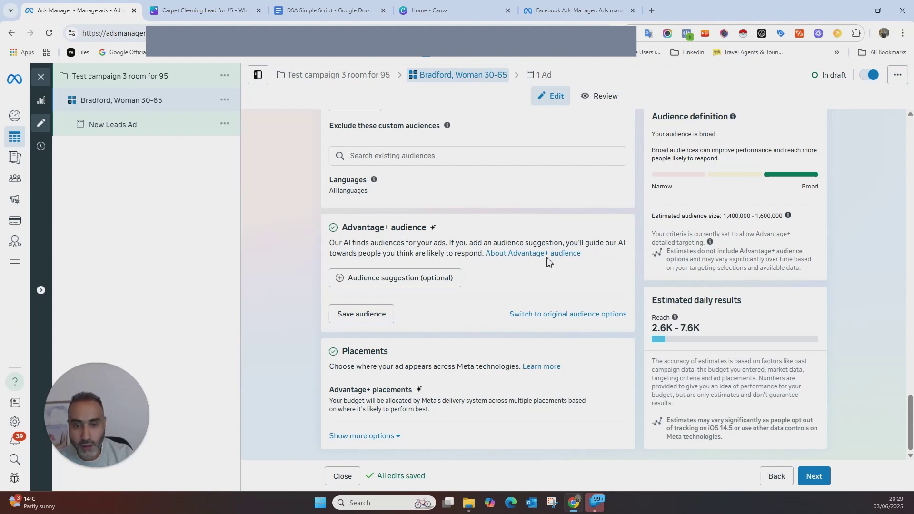
pyautogui.click(444, 277)
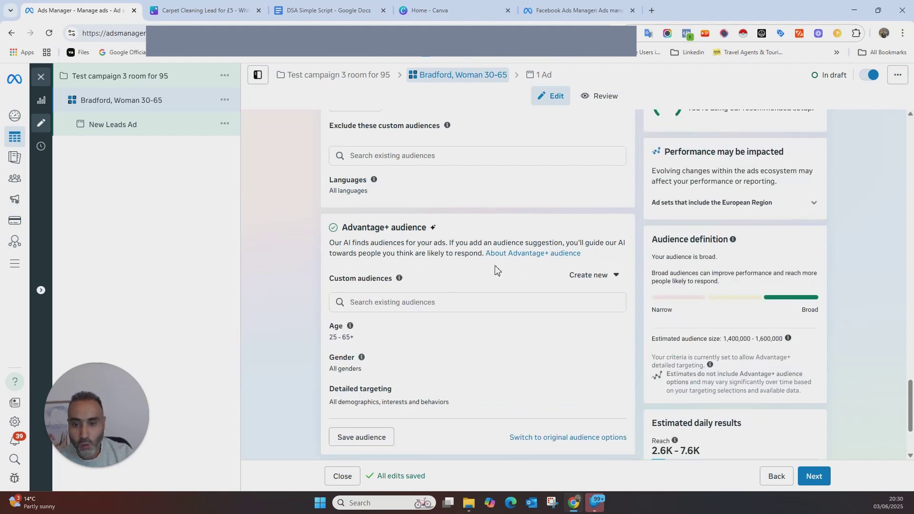
pyautogui.scroll(-2, 504, 252)
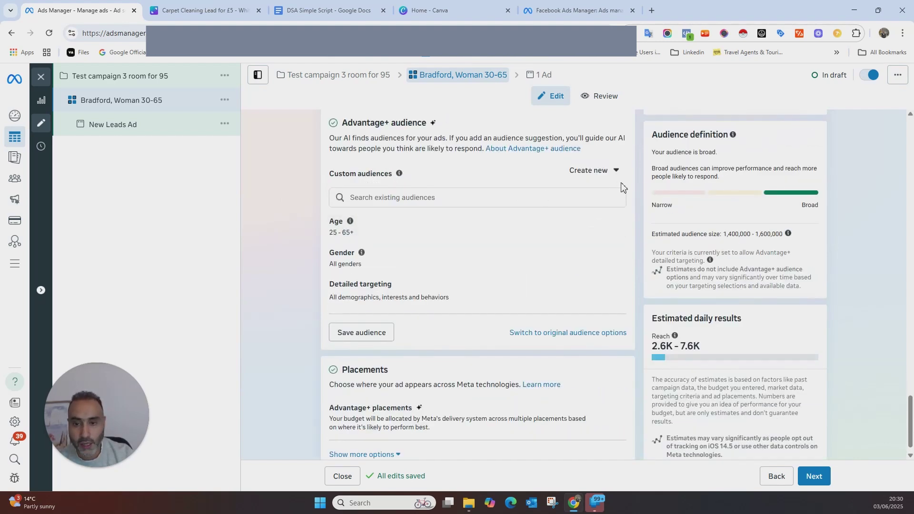
pyautogui.click(613, 171)
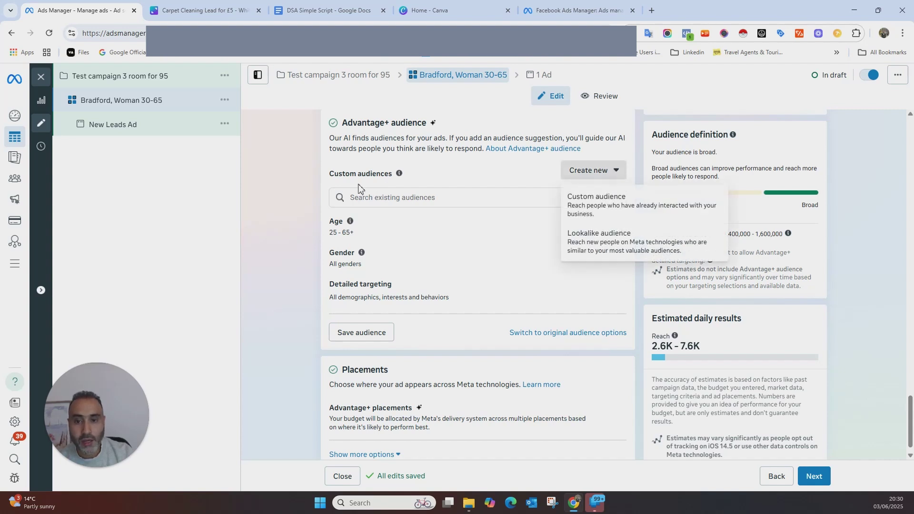
pyautogui.click(479, 178)
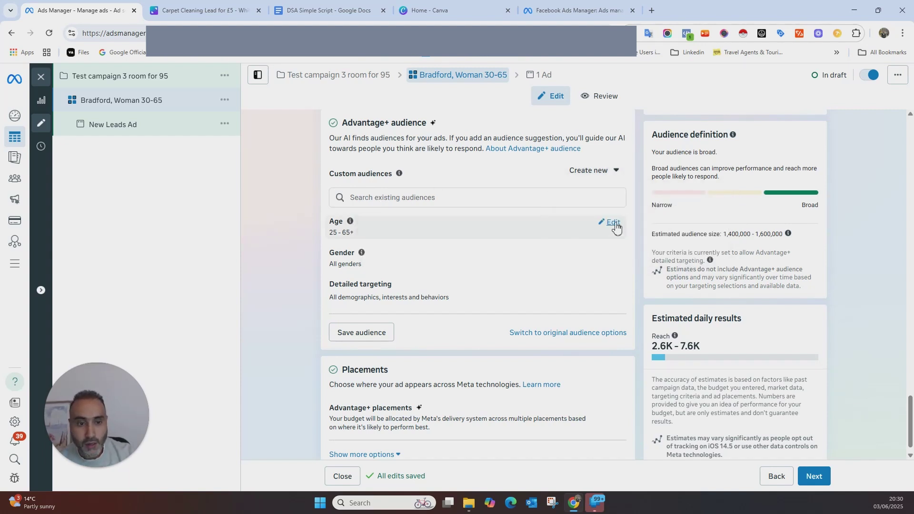
# Set the Advantage+ audience suggestion's age range to 30–65+ and its gender to Women.
pyautogui.click(609, 225)
pyautogui.click(370, 244)
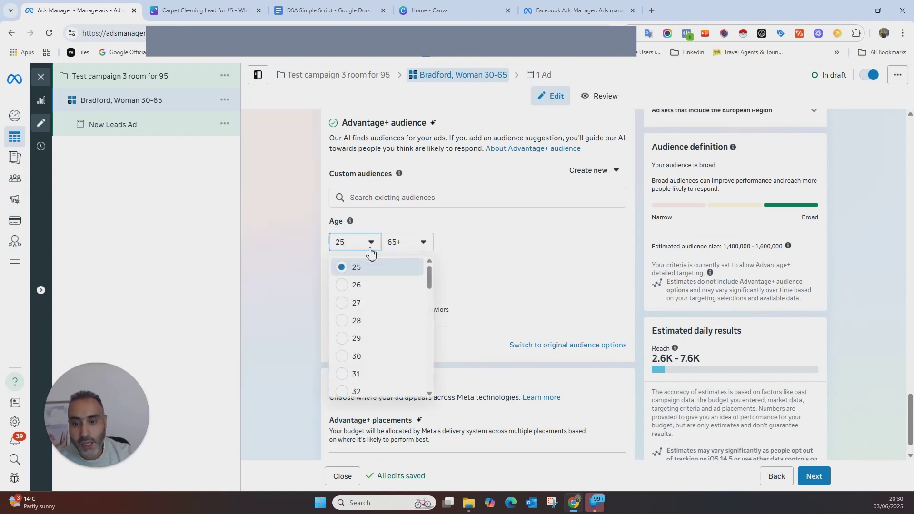
pyautogui.click(341, 358)
pyautogui.click(430, 249)
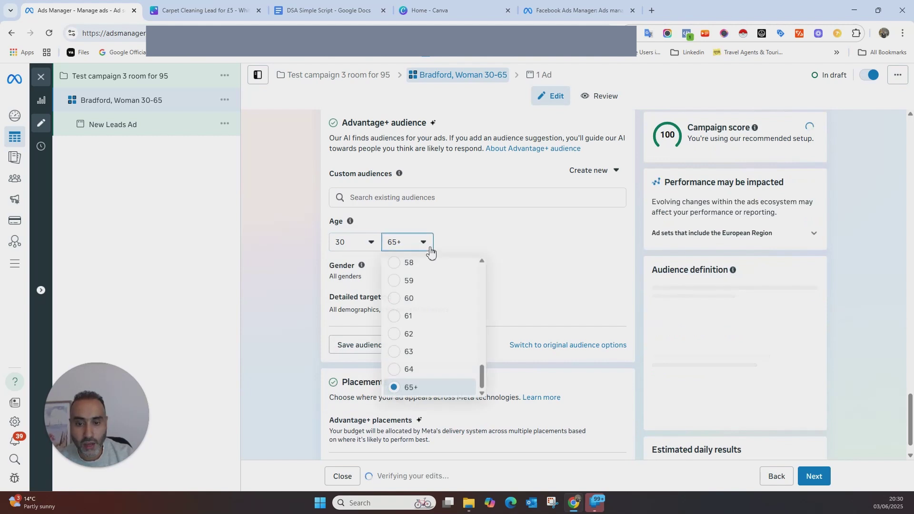
pyautogui.click(426, 245)
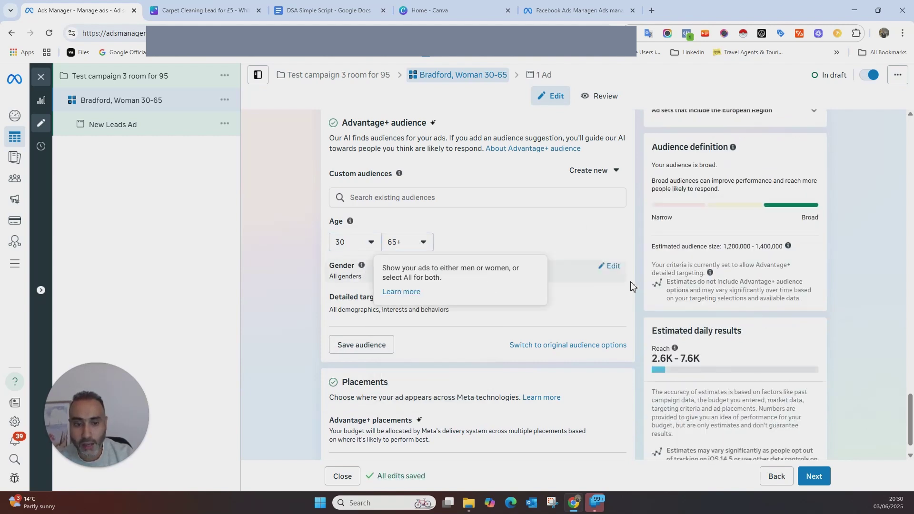
pyautogui.click(612, 266)
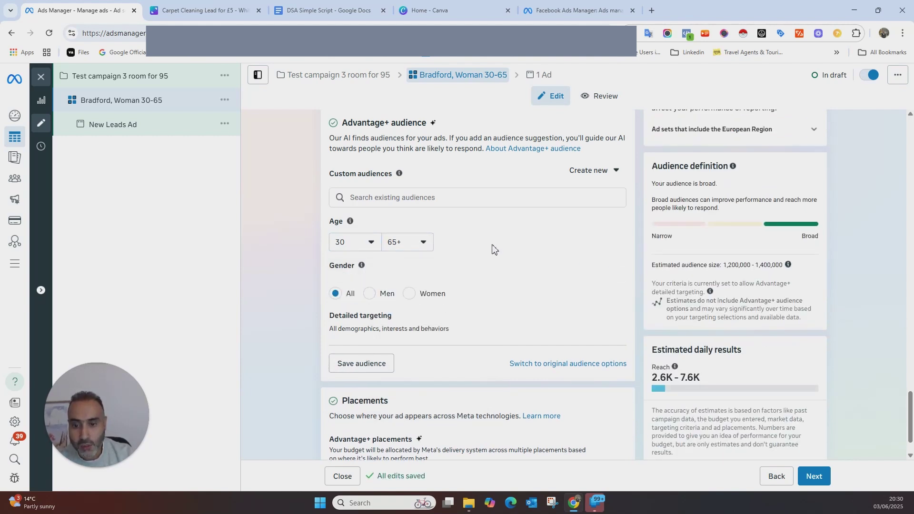
pyautogui.scroll(-1, 495, 251)
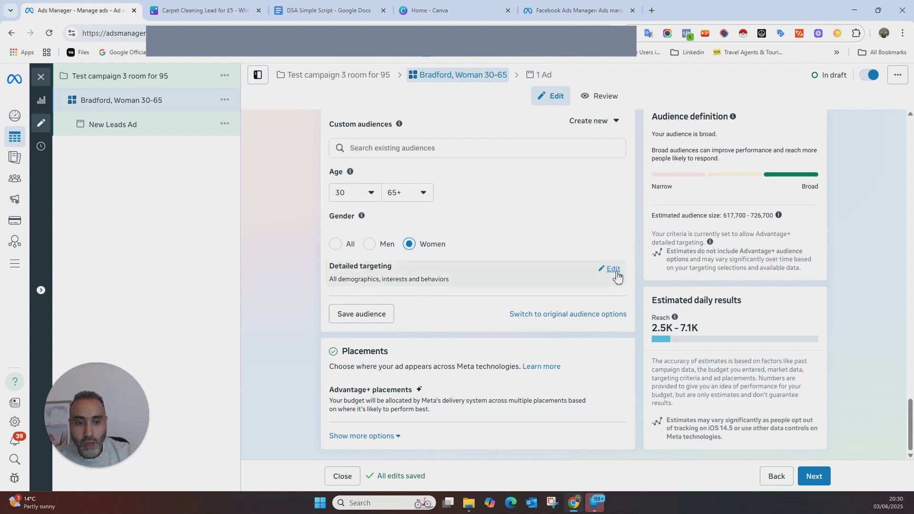
# Search detailed targeting for "carpet cleaning", add the interest Carpet cleaning (cleaning), and browse the related suggestions.
pyautogui.click(614, 269)
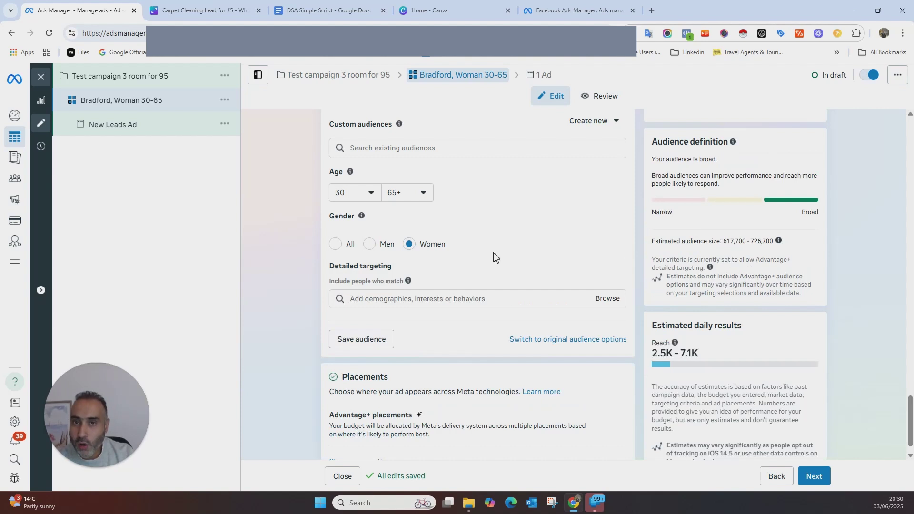
pyautogui.click(448, 298)
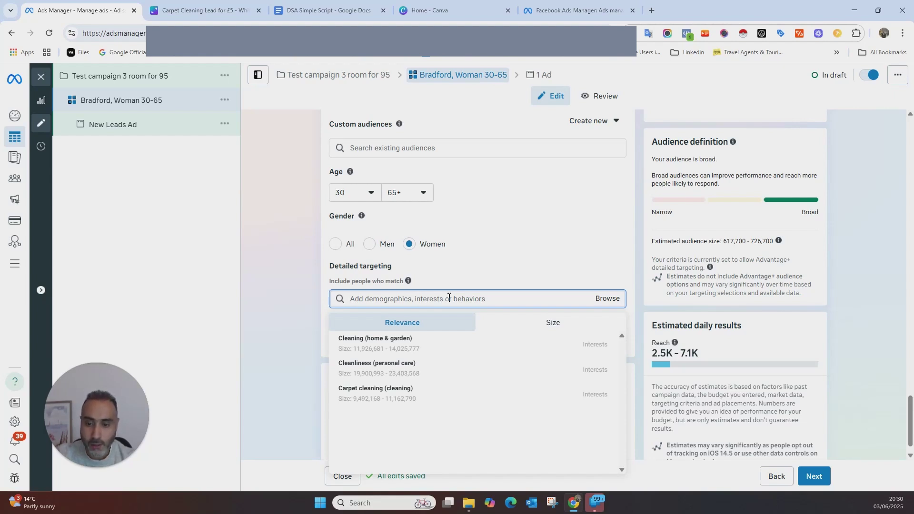
pyautogui.write('carp')
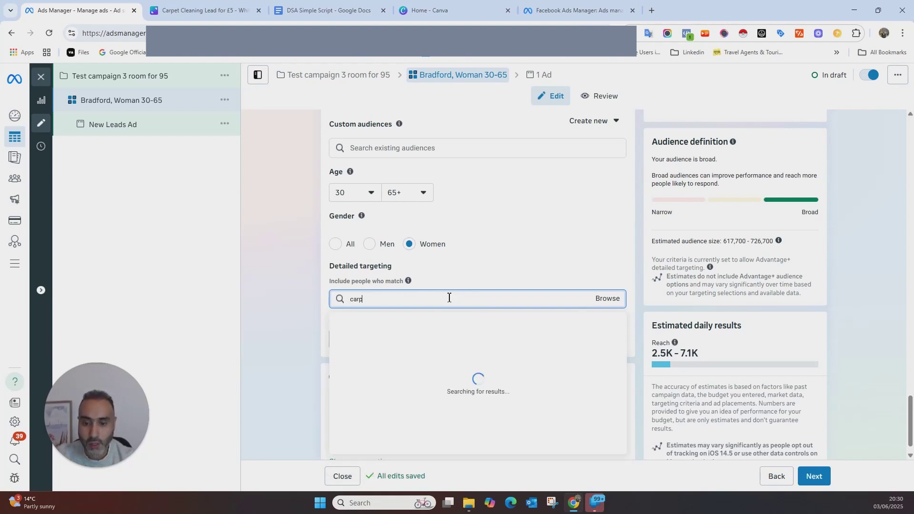
pyautogui.write('et cleaning')
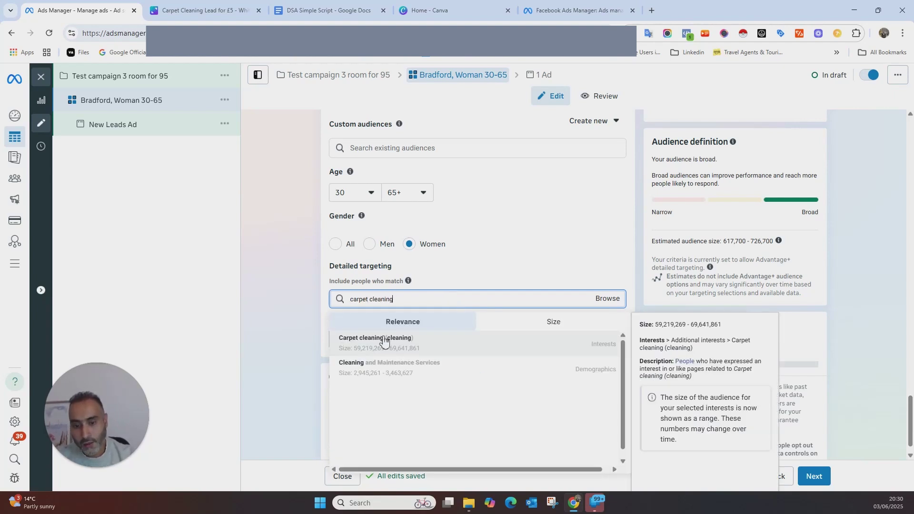
pyautogui.click(456, 337)
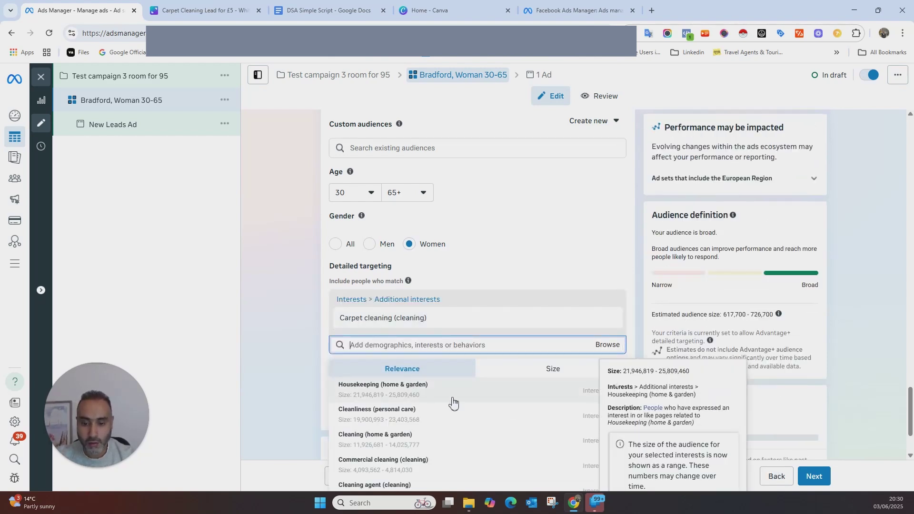
pyautogui.scroll(-1, 457, 402)
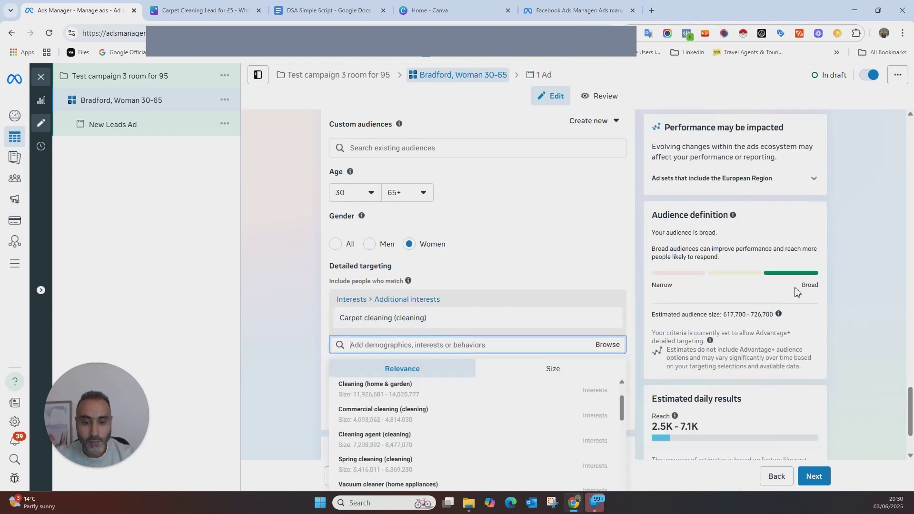
# Close the detailed targeting suggestions and switch the ad set from Advantage+ placements to Manual placements.
pyautogui.scroll(-2, 786, 295)
pyautogui.scroll(1, 471, 331)
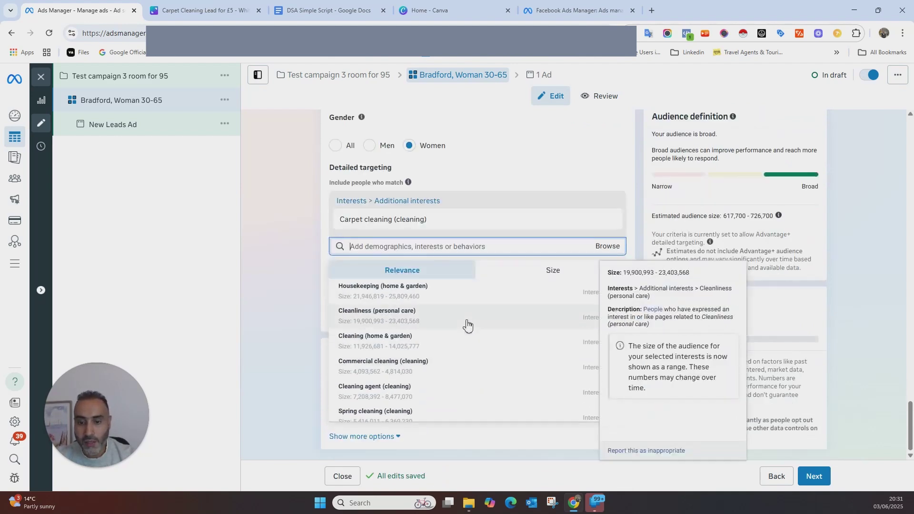
pyautogui.click(303, 275)
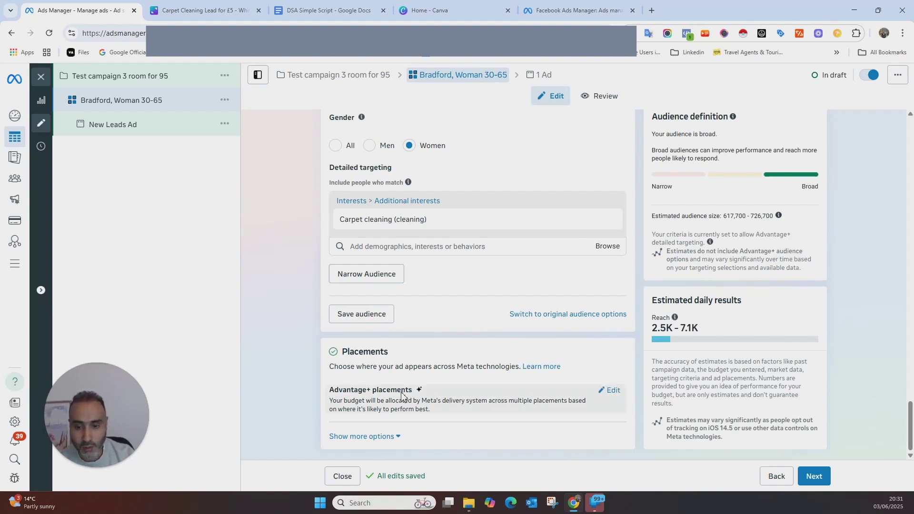
pyautogui.click(609, 392)
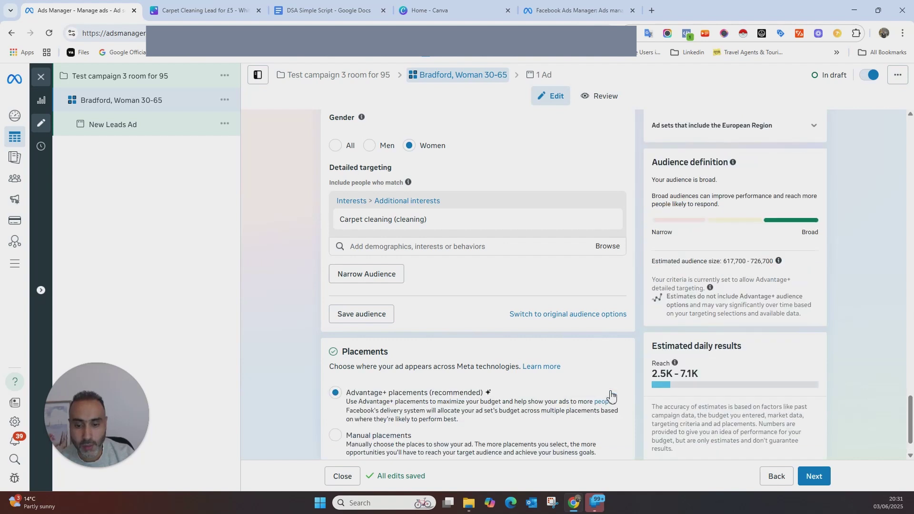
pyautogui.scroll(-1, 542, 355)
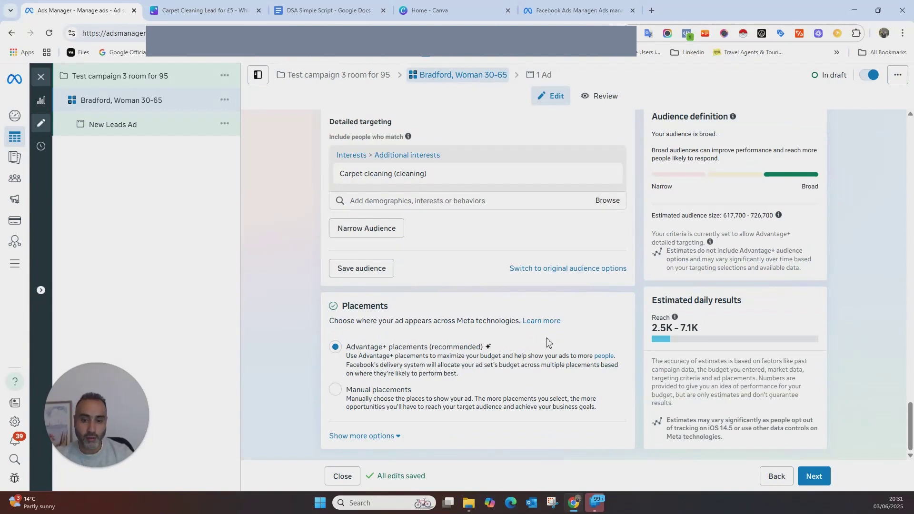
pyautogui.click(336, 389)
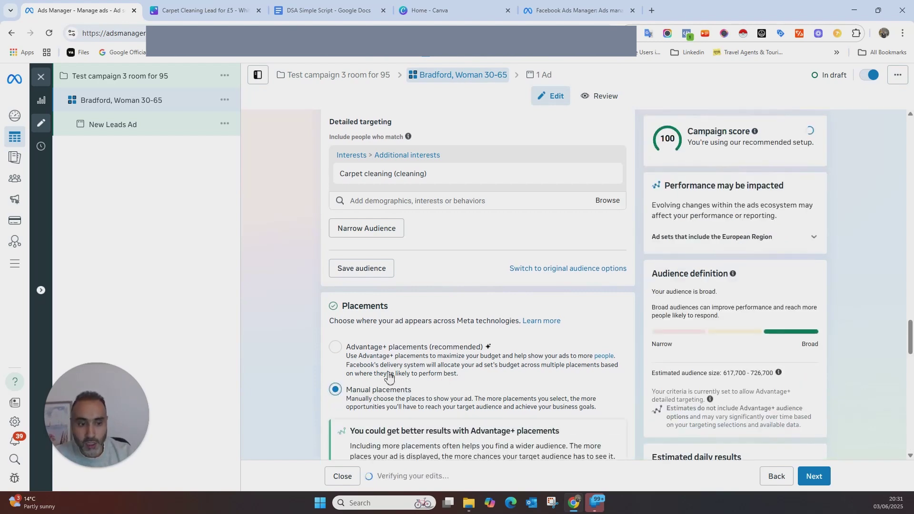
# Examine the platforms and the full list of placements available under Manual placements.
pyautogui.scroll(-3, 506, 336)
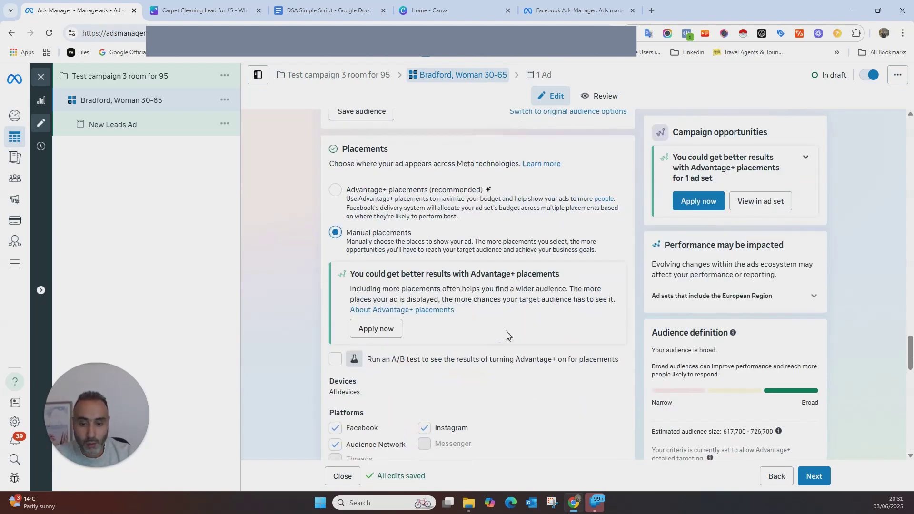
pyautogui.scroll(-4, 506, 335)
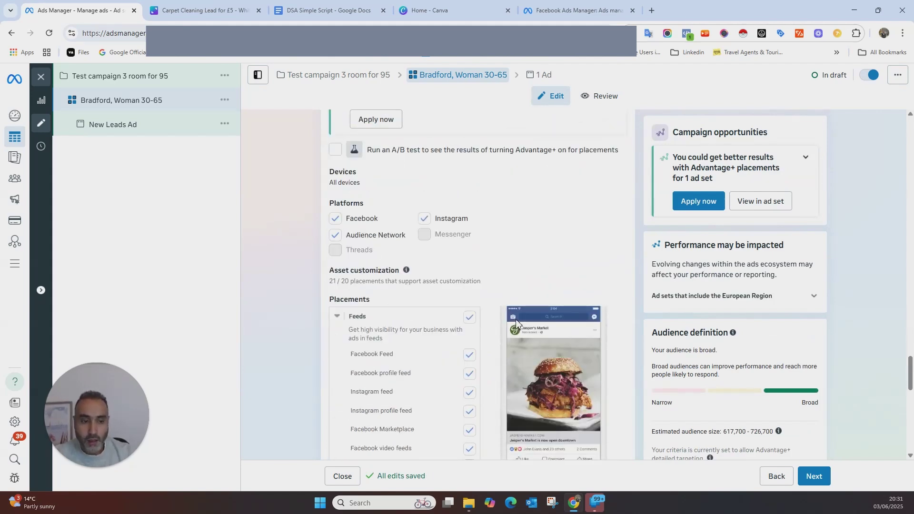
pyautogui.doubleClick(352, 204)
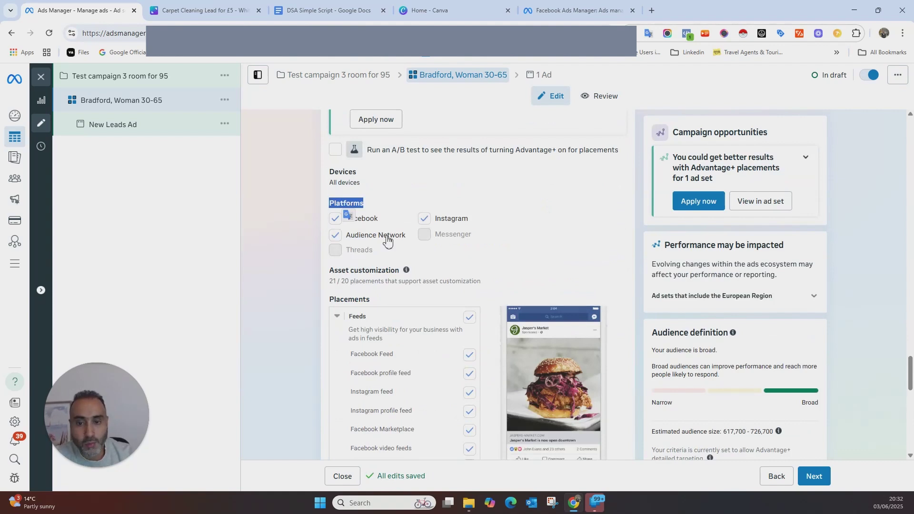
pyautogui.click(315, 214)
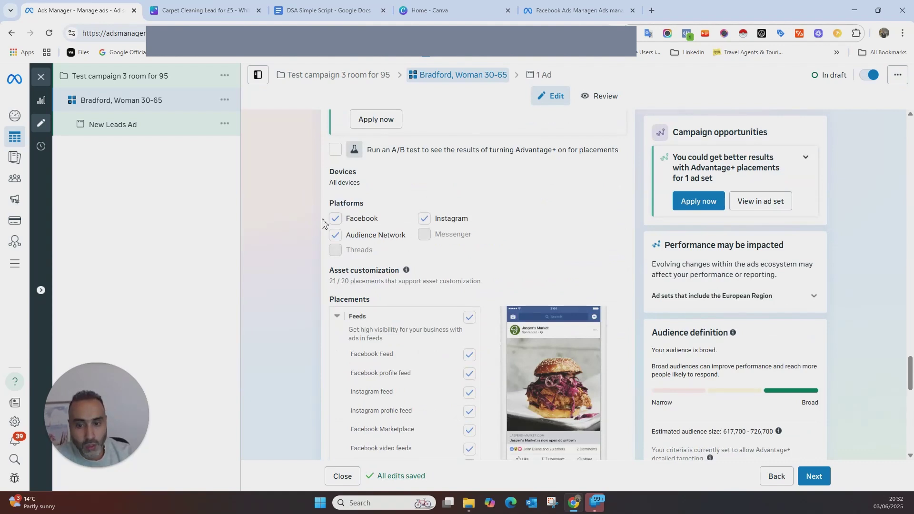
pyautogui.scroll(-2, 493, 231)
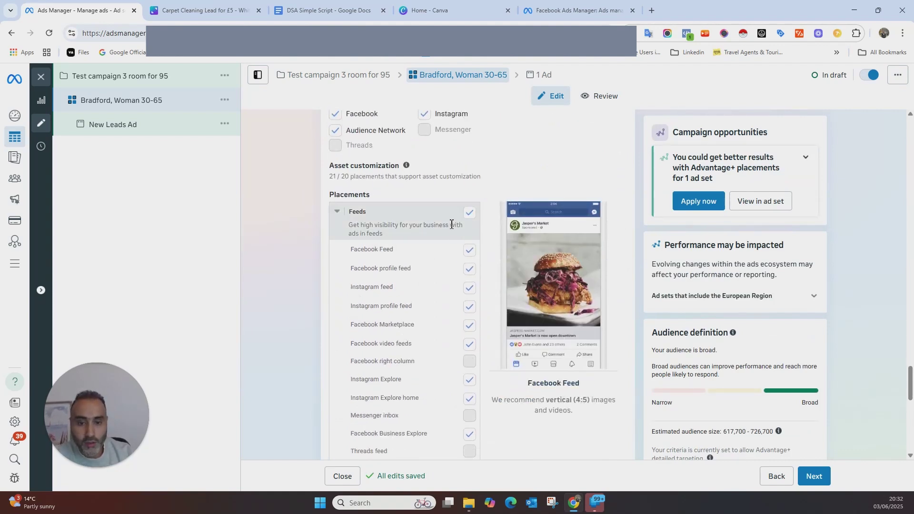
pyautogui.scroll(-8, 452, 238)
pyautogui.scroll(-2, 454, 258)
pyautogui.scroll(6, 448, 304)
pyautogui.scroll(3, 447, 286)
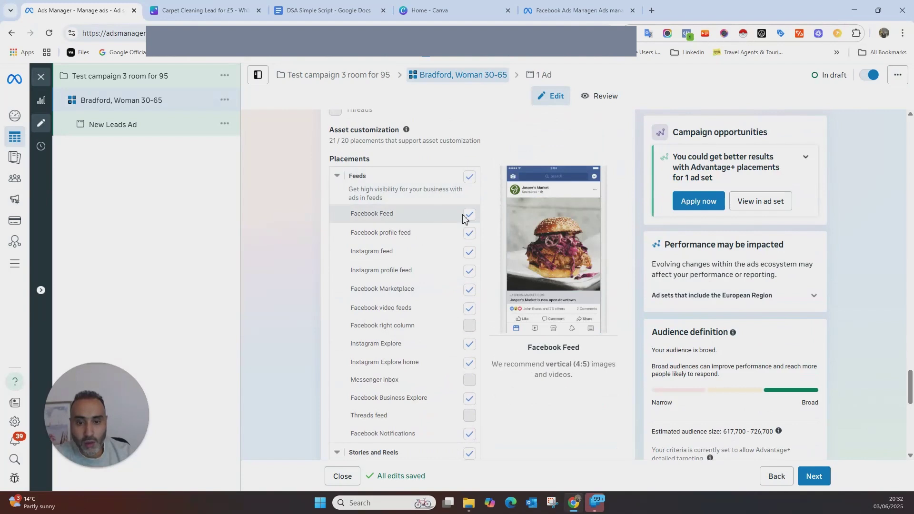
# Exclude Instagram Explore, Instagram Explore home and Facebook Business Explore from the Feeds placements.
pyautogui.scroll(-1, 460, 231)
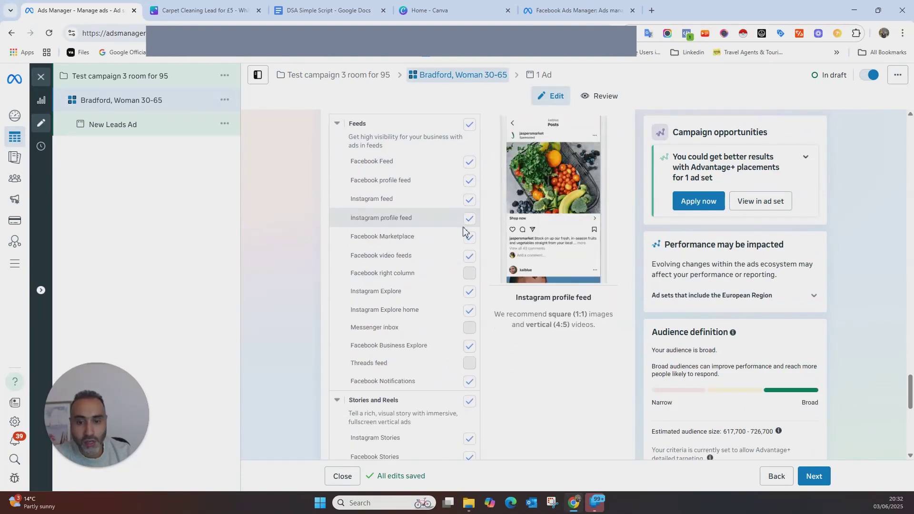
pyautogui.click(469, 292)
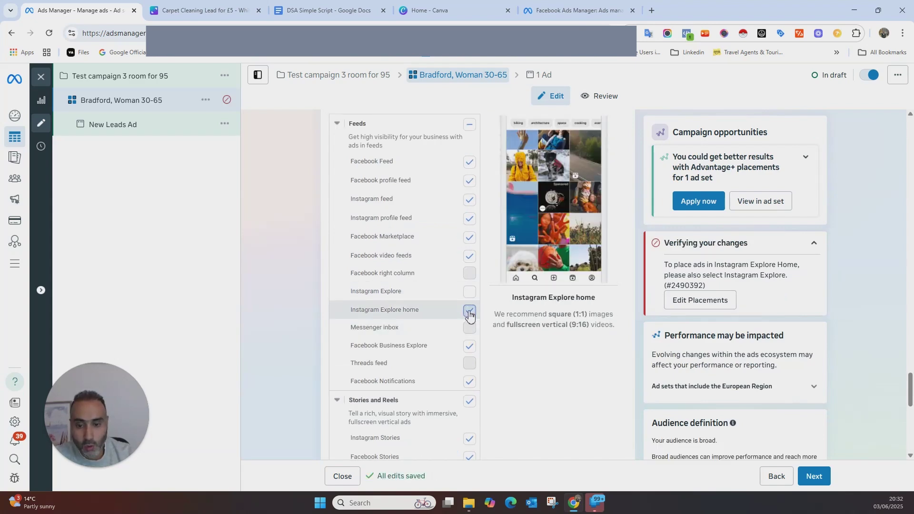
pyautogui.click(469, 311)
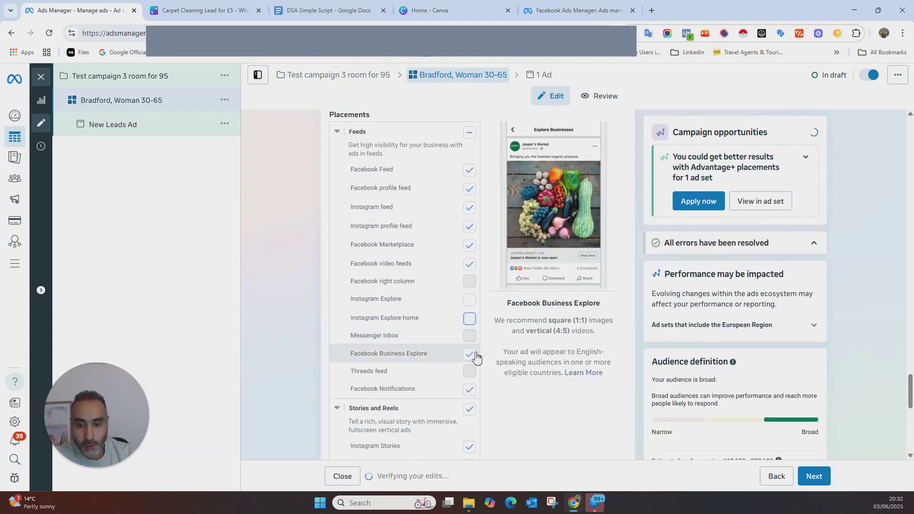
pyautogui.click(470, 355)
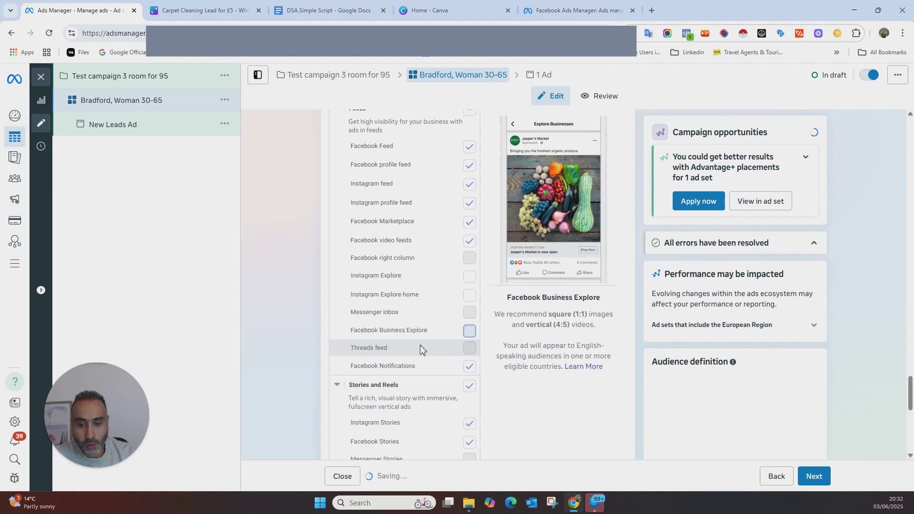
# Clear the Stories and Reels placement group, keeping only Facebook Stories and Instagram Stories selected.
pyautogui.scroll(-3, 302, 310)
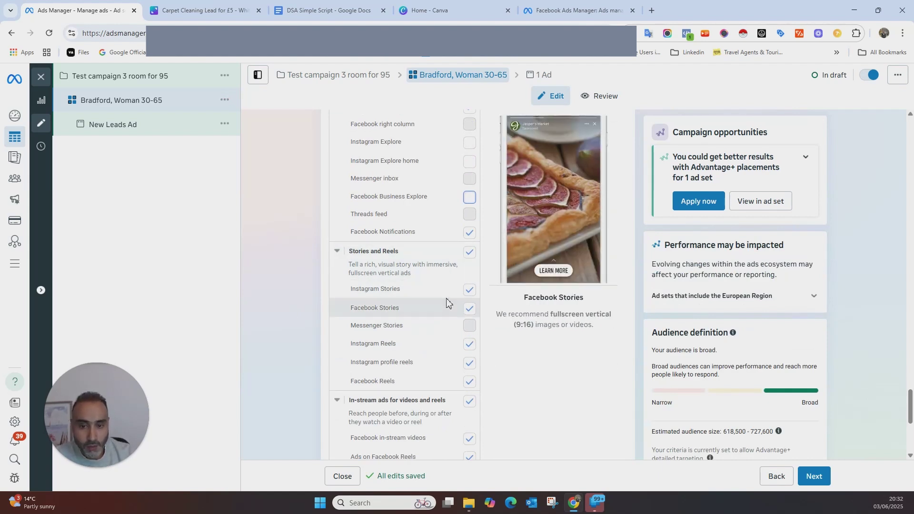
pyautogui.click(468, 253)
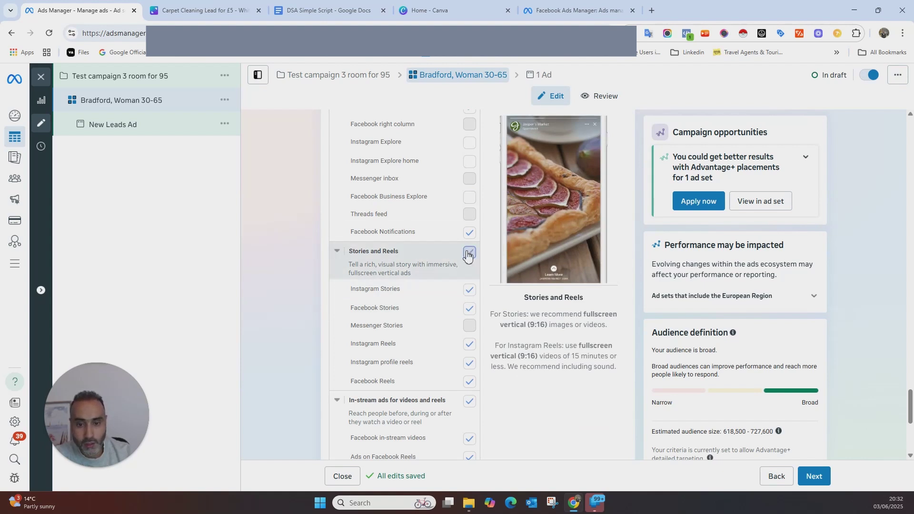
pyautogui.click(468, 252)
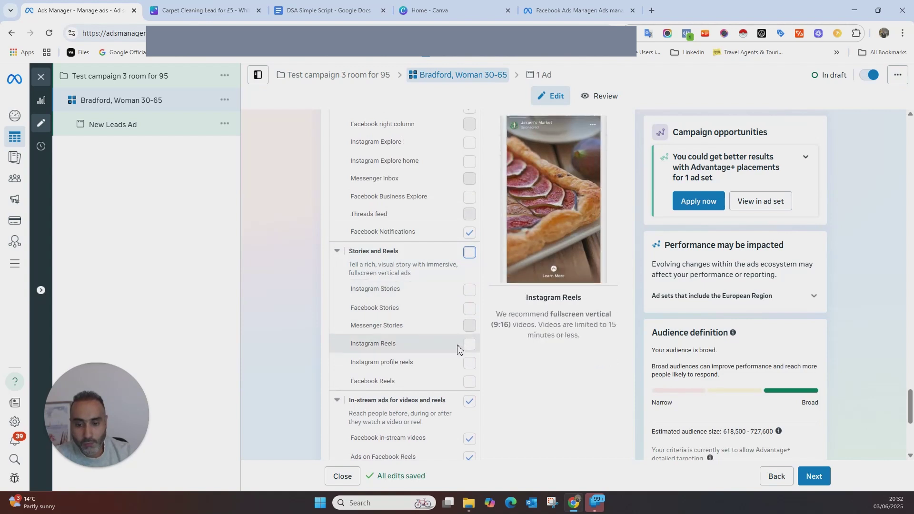
pyautogui.click(471, 310)
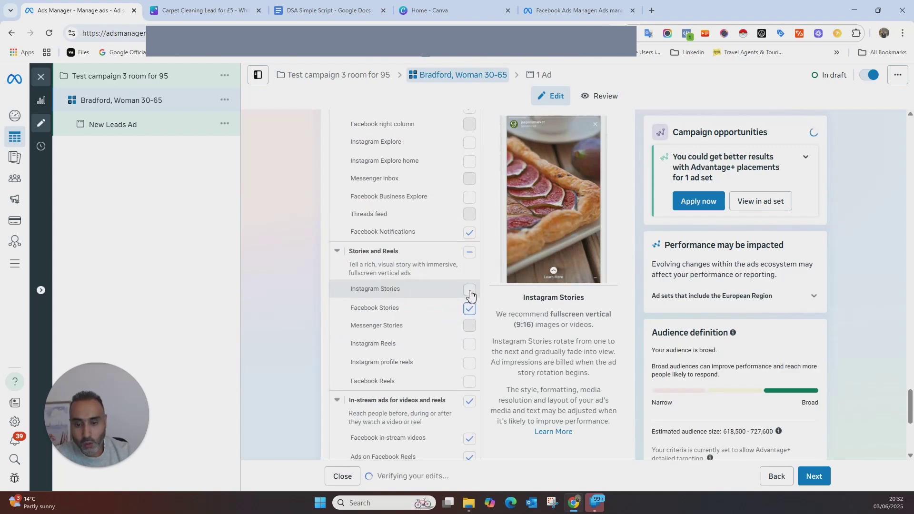
pyautogui.click(470, 294)
# Exclude the placement groups In-stream ads for videos and reels and Apps and sites.
pyautogui.scroll(-2, 380, 345)
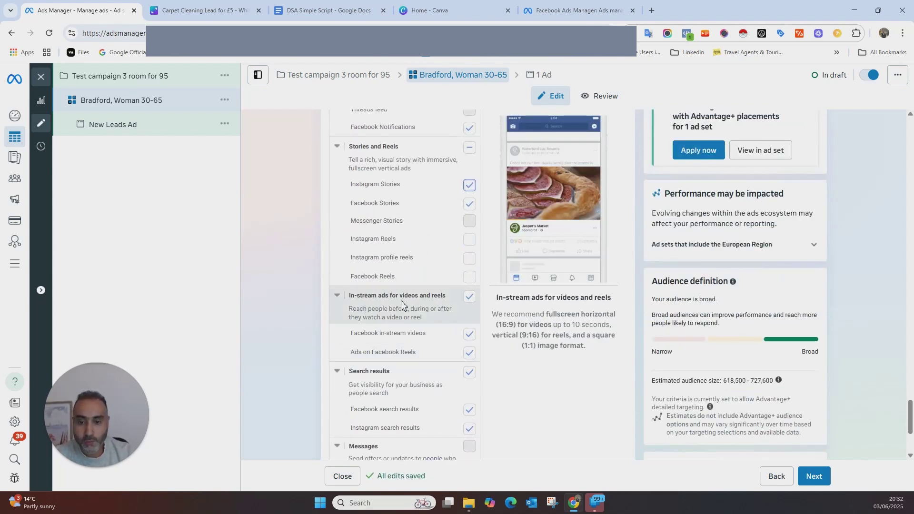
pyautogui.click(471, 301)
pyautogui.click(470, 299)
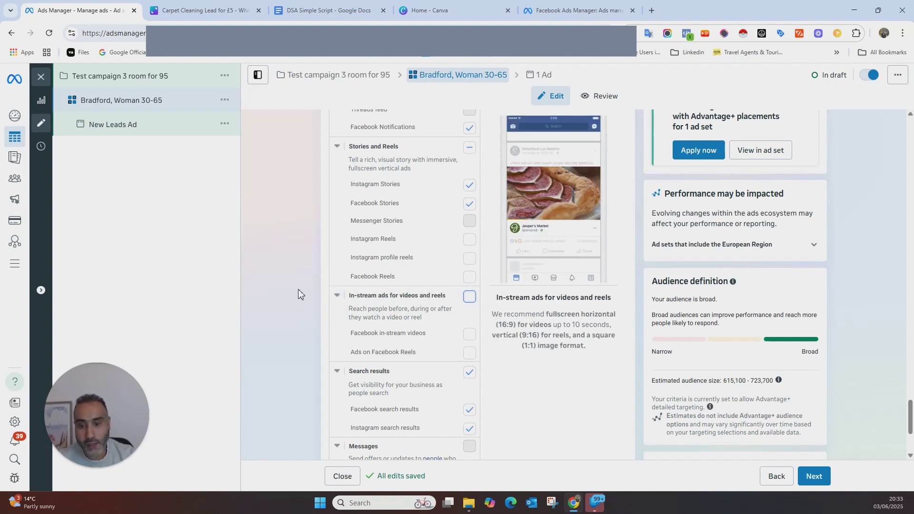
pyautogui.scroll(-2, 312, 276)
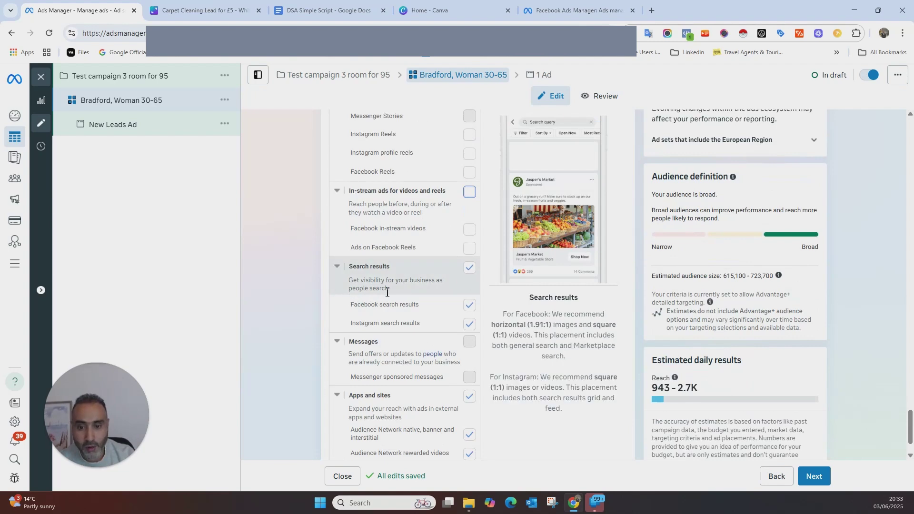
pyautogui.scroll(-1, 429, 268)
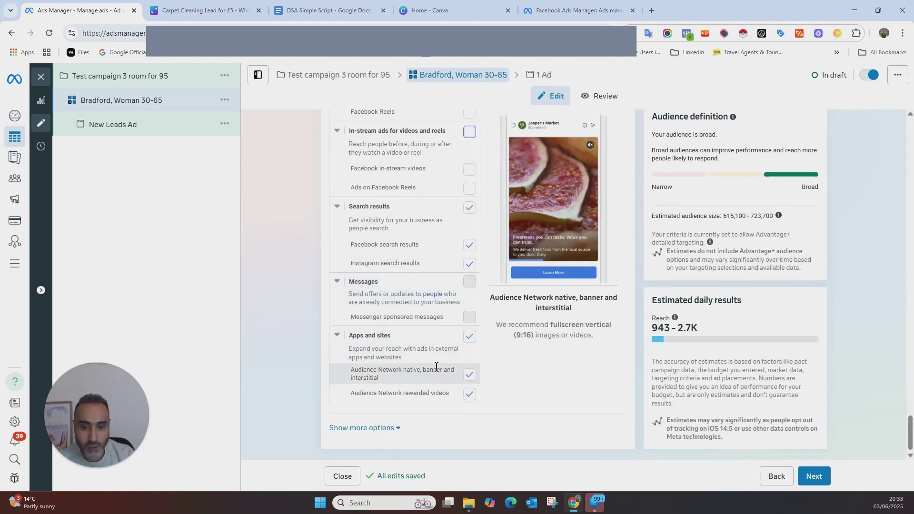
pyautogui.click(470, 338)
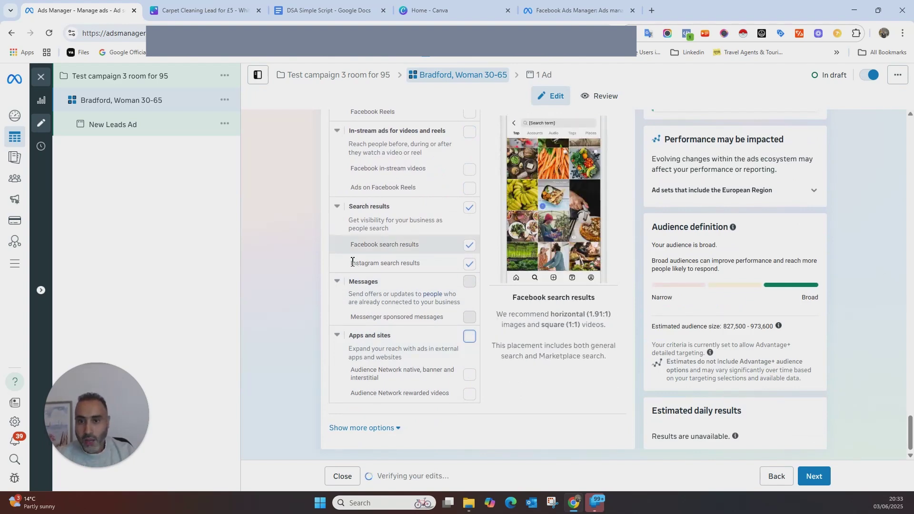
# Look over the ad set's settings from the beginning through to placements and continue to the ad's setup.
pyautogui.scroll(15, 278, 219)
pyautogui.scroll(15, 279, 224)
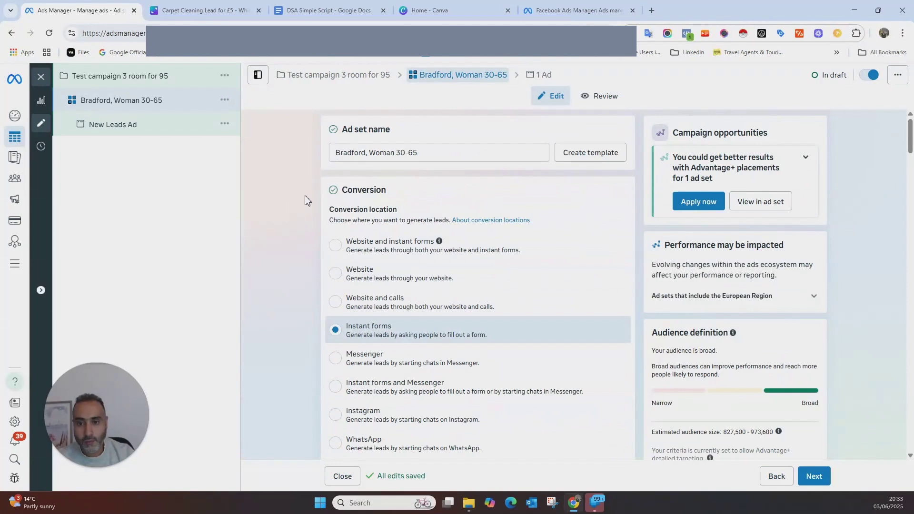
pyautogui.scroll(-15, 286, 233)
pyautogui.scroll(-5, 313, 261)
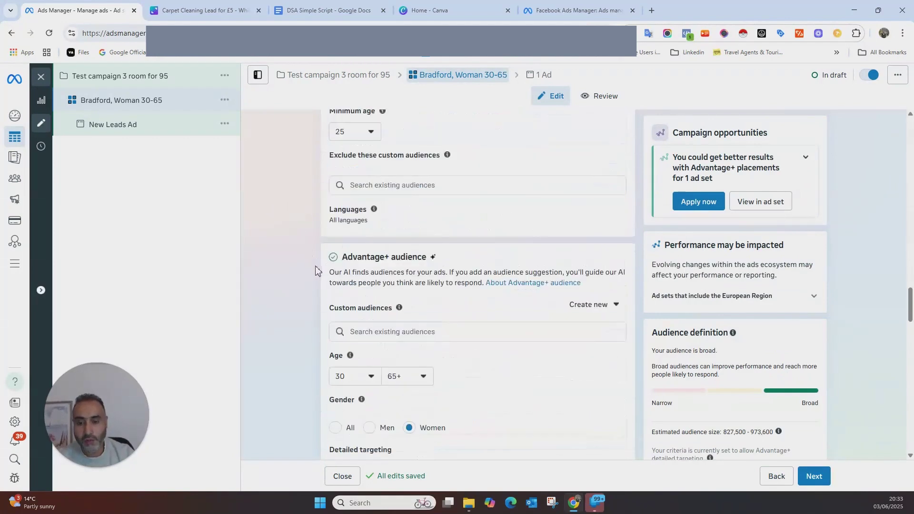
pyautogui.scroll(-15, 307, 191)
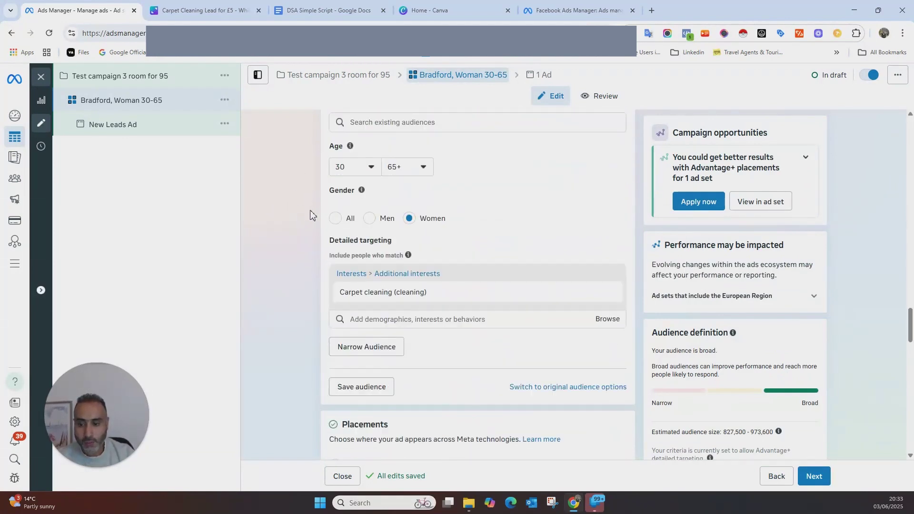
pyautogui.scroll(-5, 866, 341)
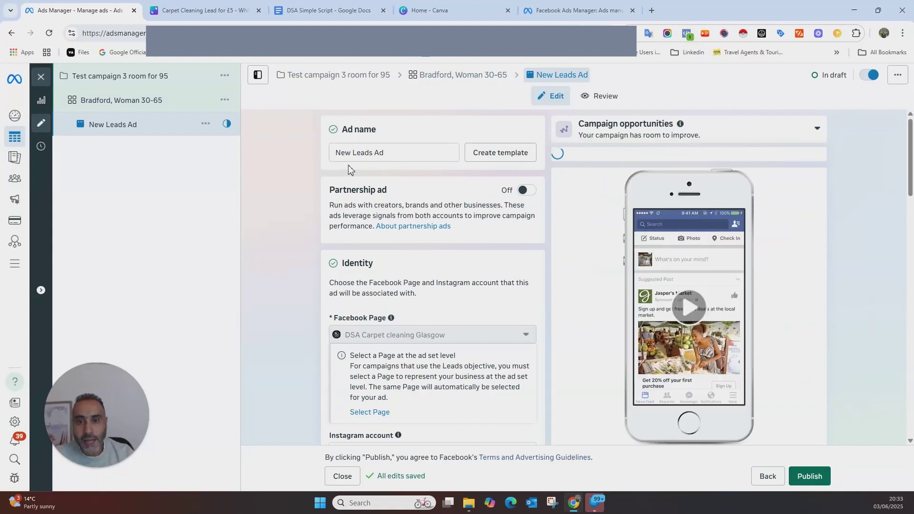
# Rename the new leads ad as Video ad 03/06/2025.
pyautogui.tripleClick(386, 155)
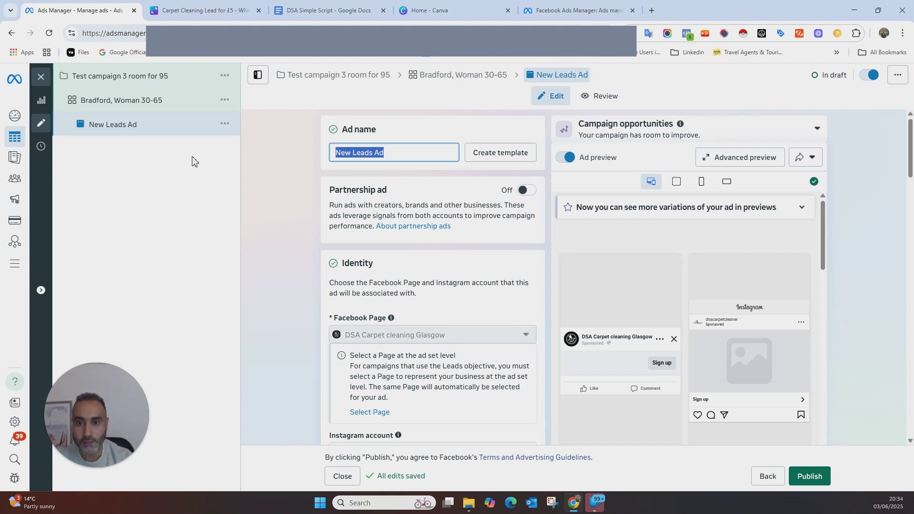
pyautogui.write('video ad ')
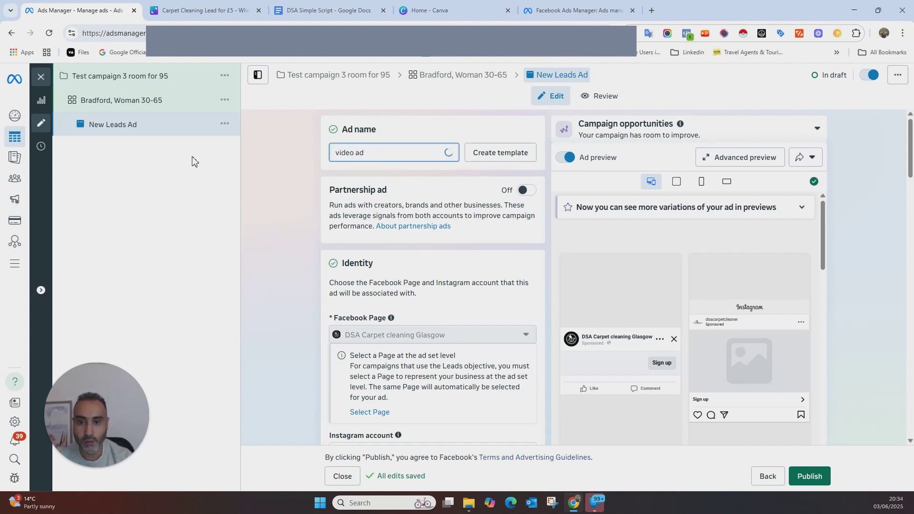
pyautogui.write('03')
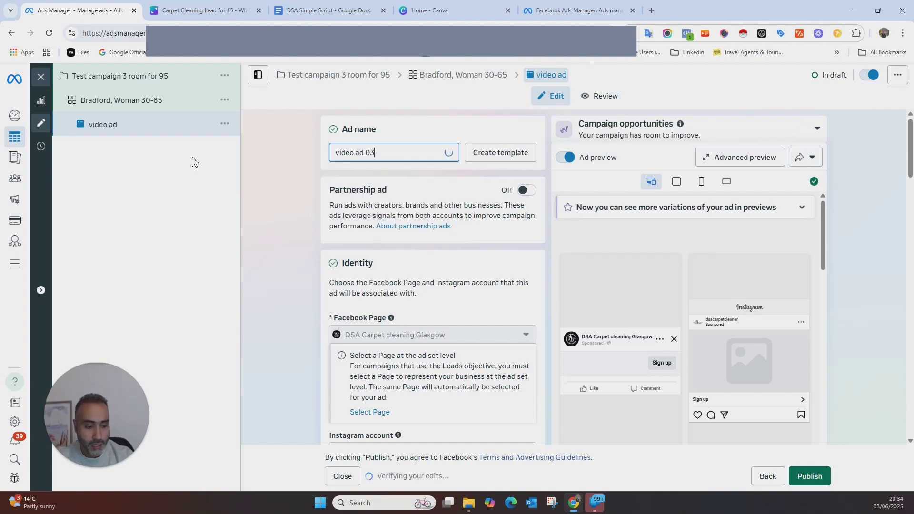
pyautogui.write('/0')
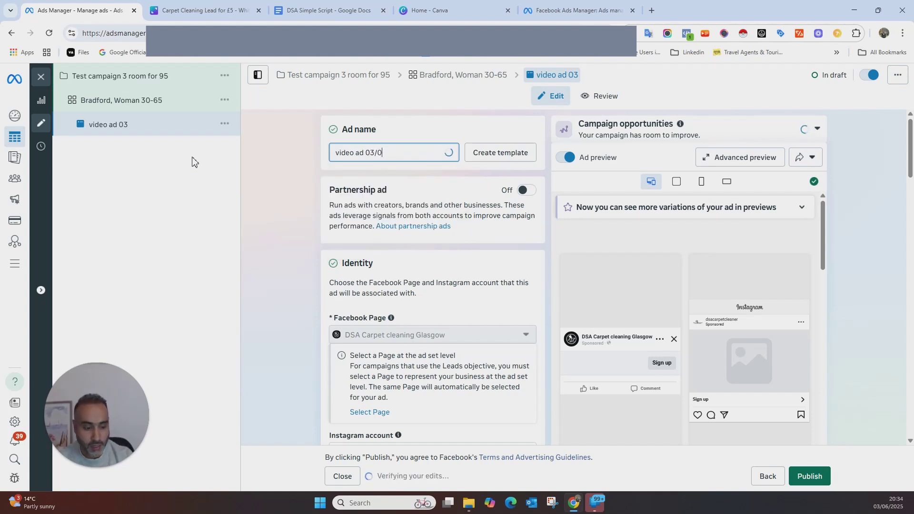
pyautogui.write('6/2025')
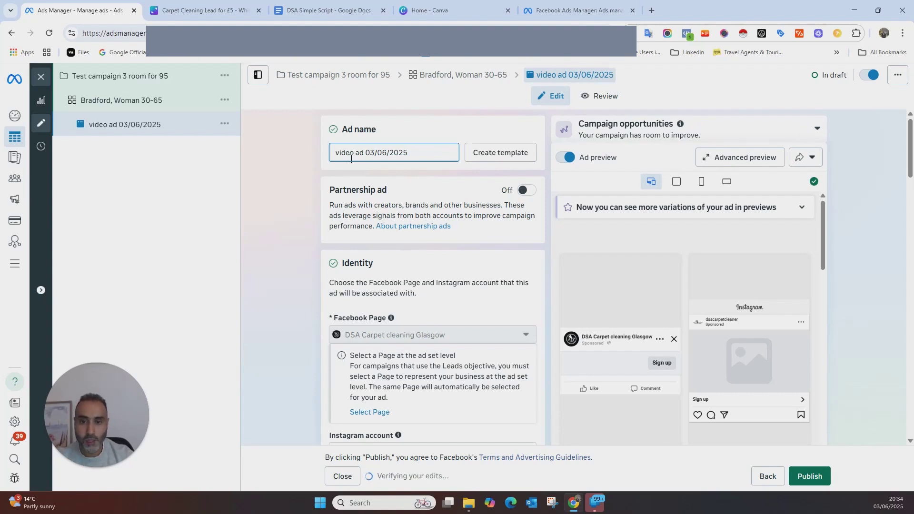
pyautogui.press('Home')
pyautogui.press('Delete')
pyautogui.write('V')
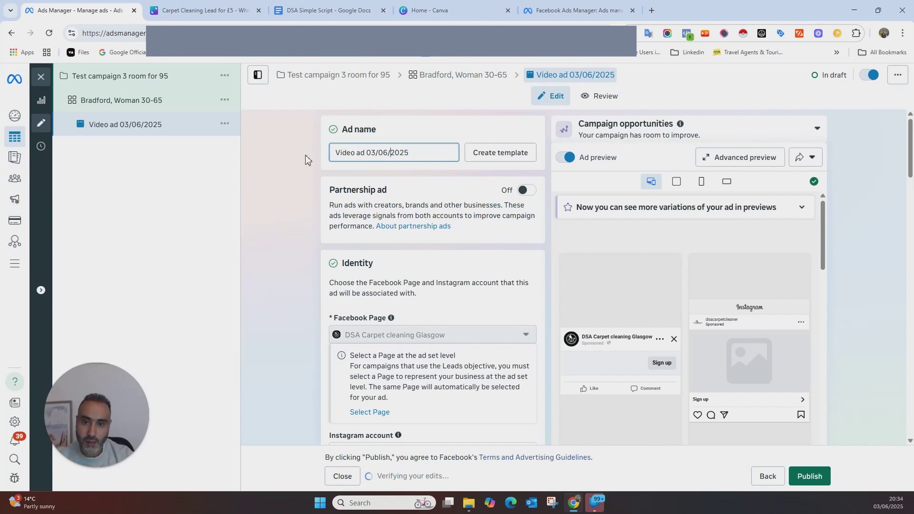
pyautogui.click(295, 171)
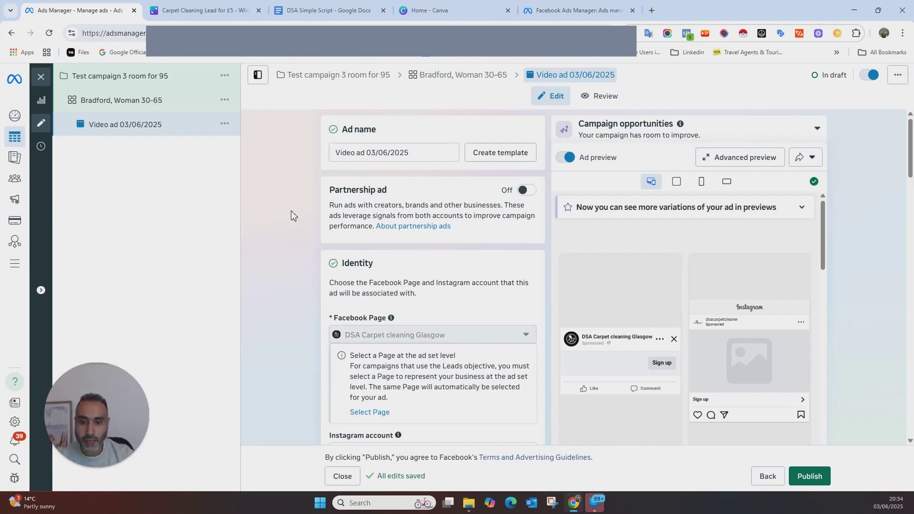
# Review the ad's partnership setting and the Facebook Page and Instagram account under Identity.
pyautogui.scroll(-2, 291, 212)
pyautogui.scroll(2, 462, 214)
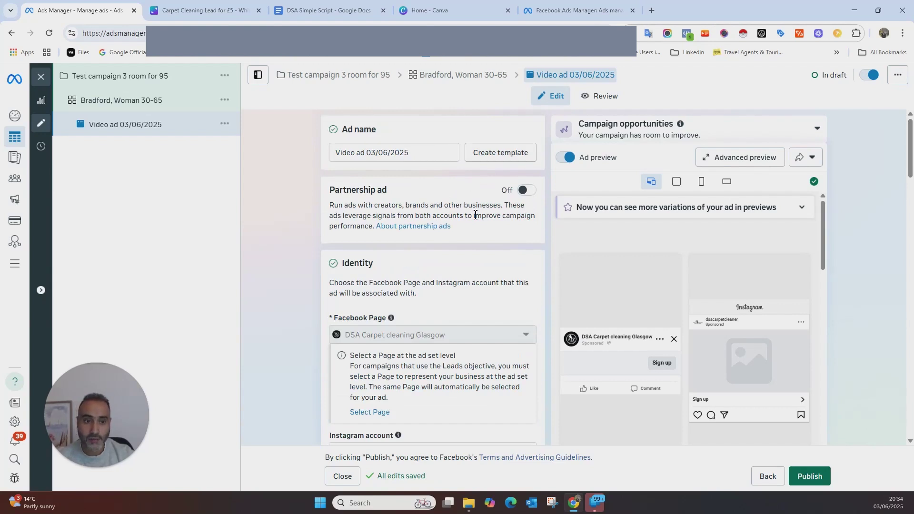
pyautogui.scroll(-1, 469, 212)
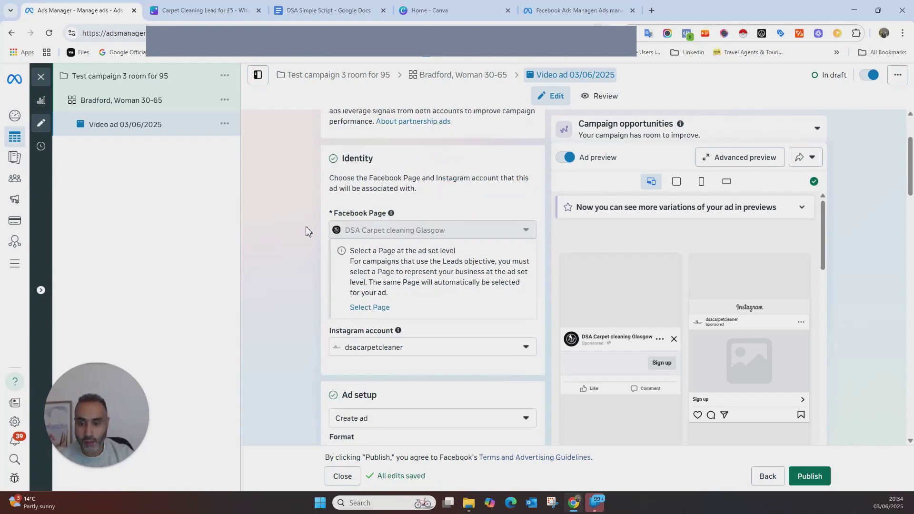
pyautogui.scroll(-3, 300, 225)
pyautogui.scroll(2, 494, 224)
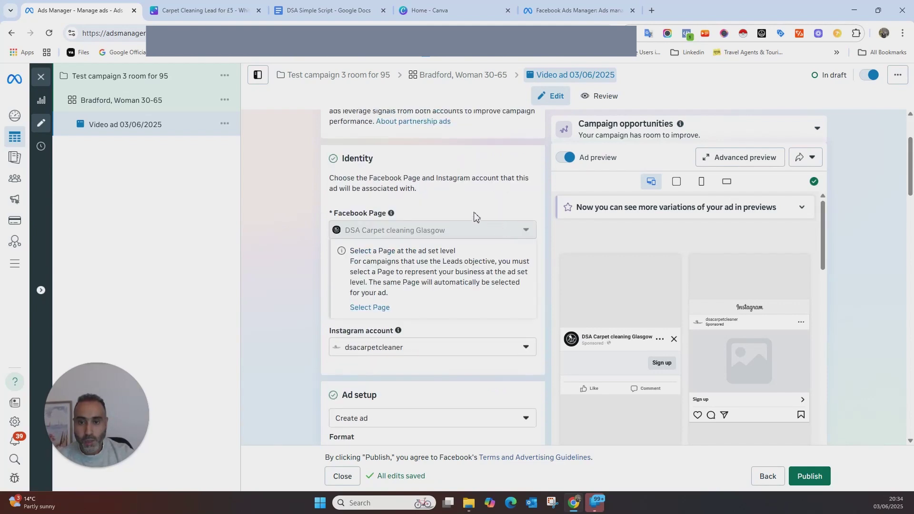
pyautogui.click(526, 349)
pyautogui.click(526, 350)
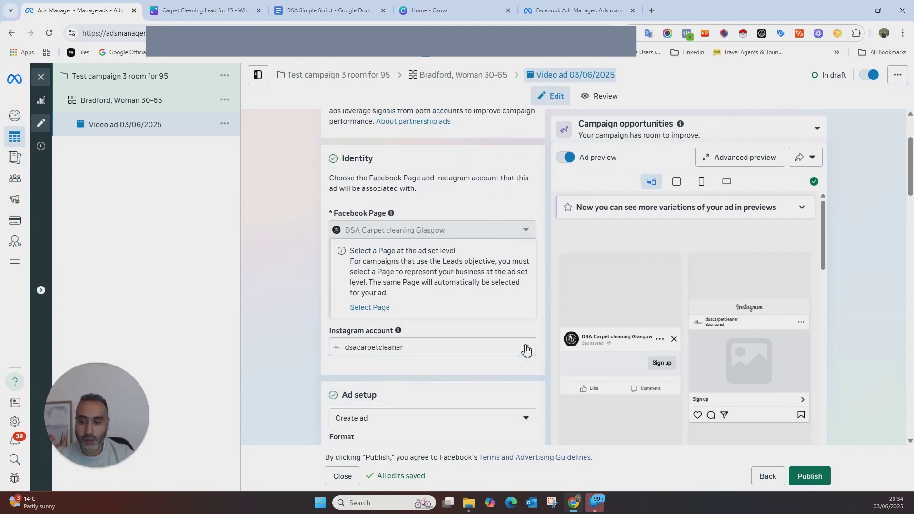
# Turn off multi-advertiser ads and keep Create ad as the ad setup option.
pyautogui.scroll(-2, 473, 309)
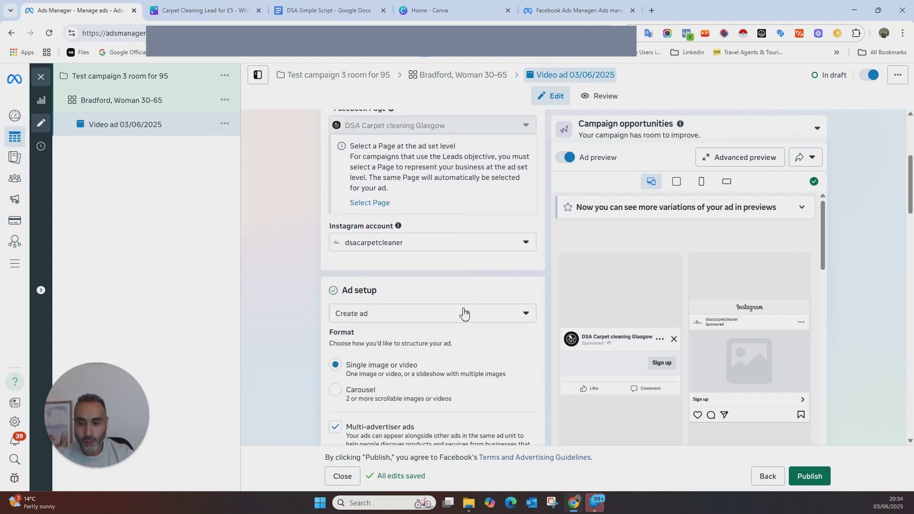
pyautogui.scroll(-1, 309, 266)
pyautogui.scroll(-1, 310, 266)
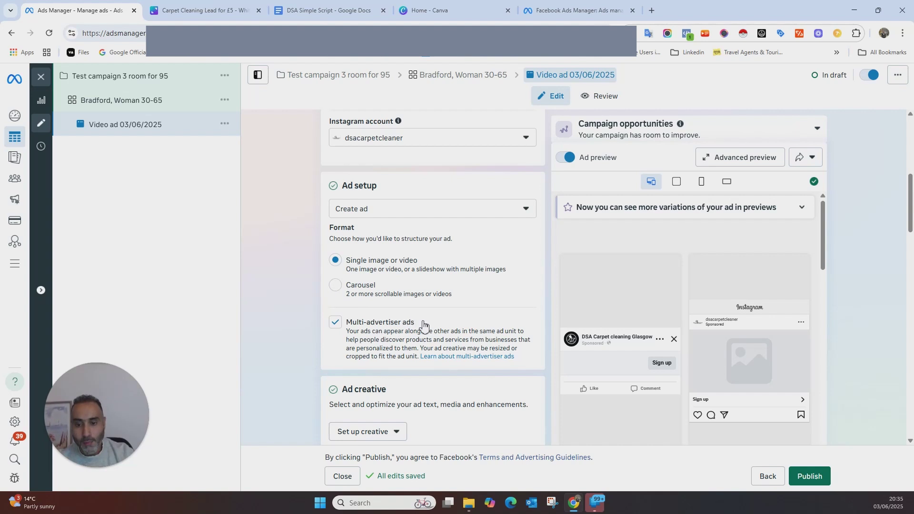
pyautogui.click(336, 324)
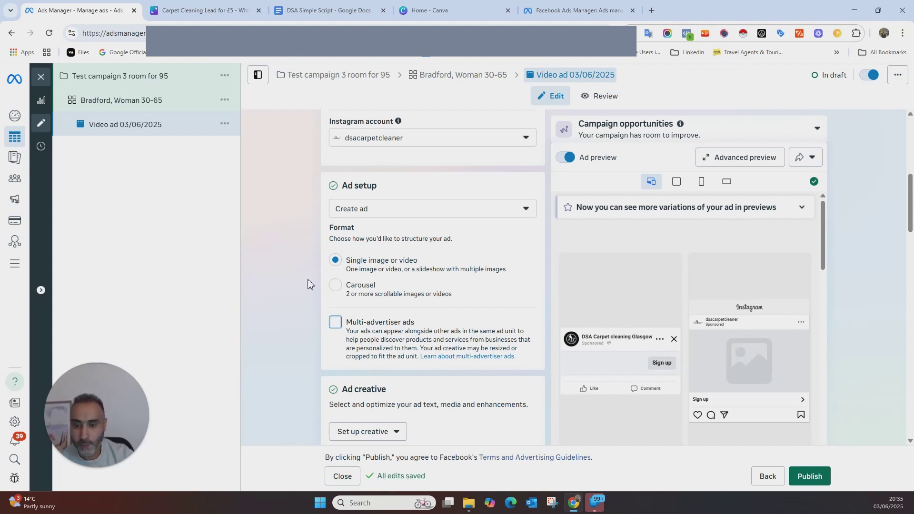
pyautogui.click(414, 209)
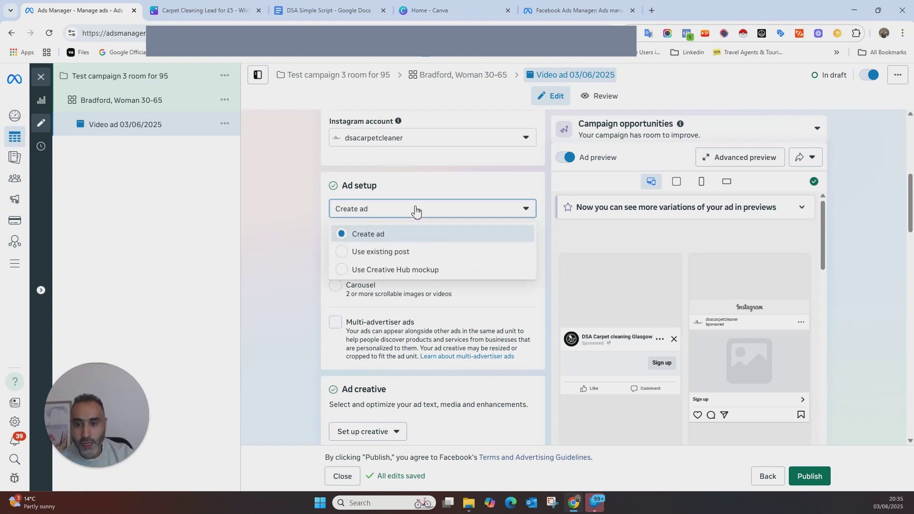
pyautogui.click(368, 234)
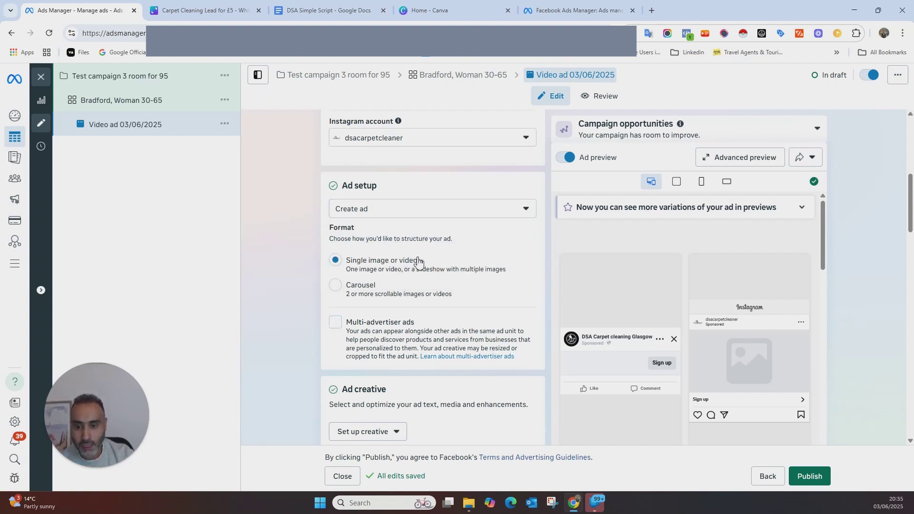
# Set up a video ad creative with f.9;16.mp4 from the account media and continue to cropping.
pyautogui.scroll(-3, 453, 244)
pyautogui.click(395, 276)
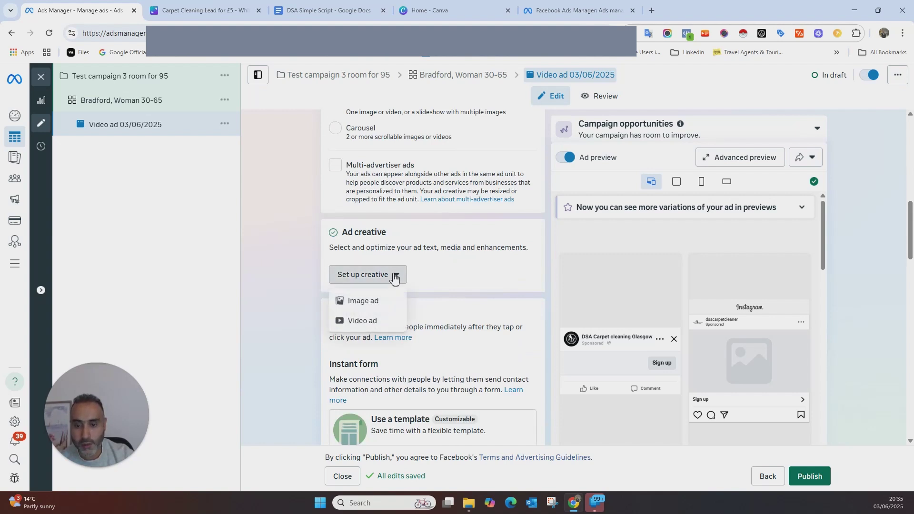
pyautogui.click(371, 322)
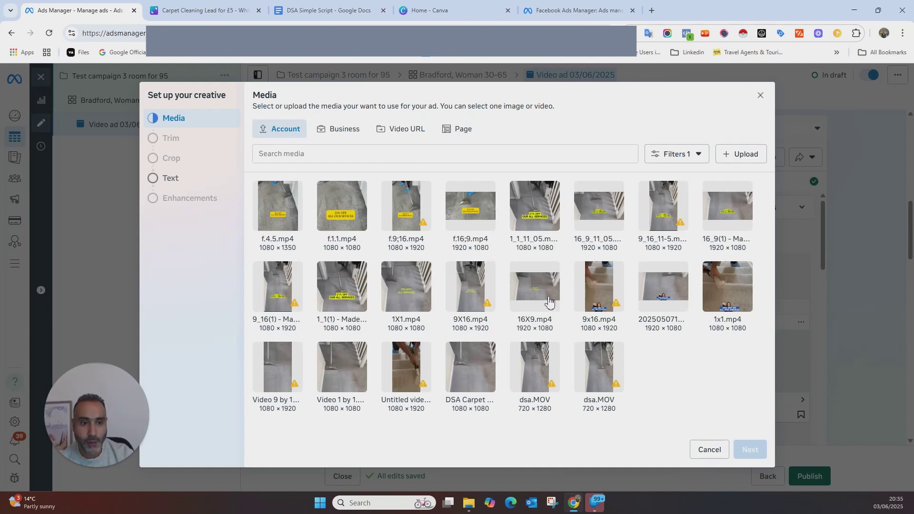
pyautogui.click(744, 154)
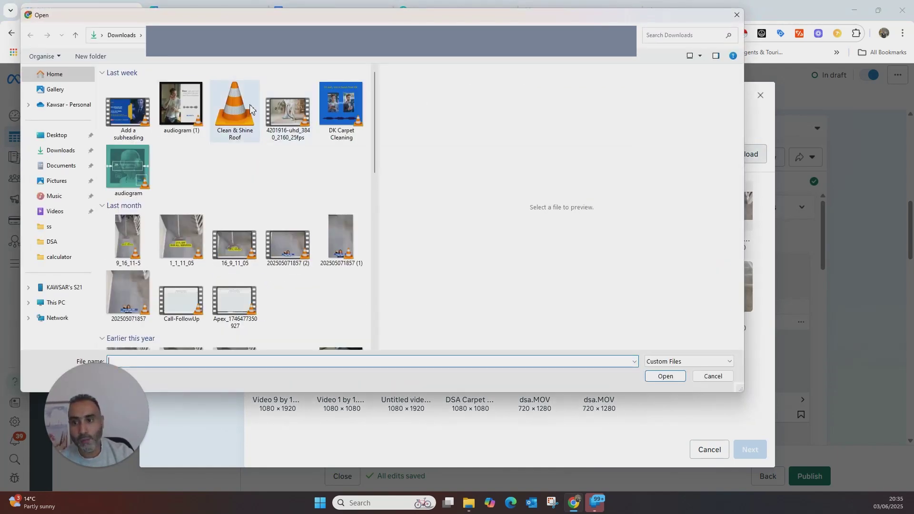
pyautogui.click(712, 377)
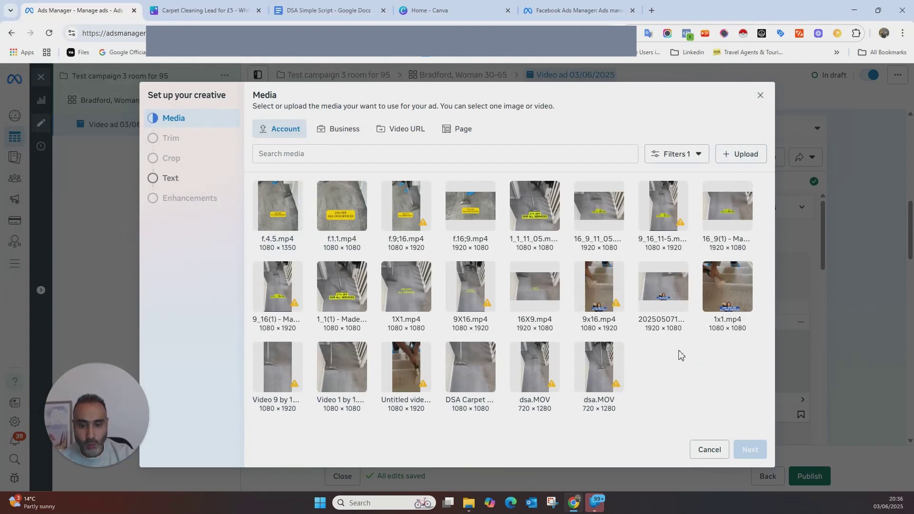
pyautogui.click(406, 205)
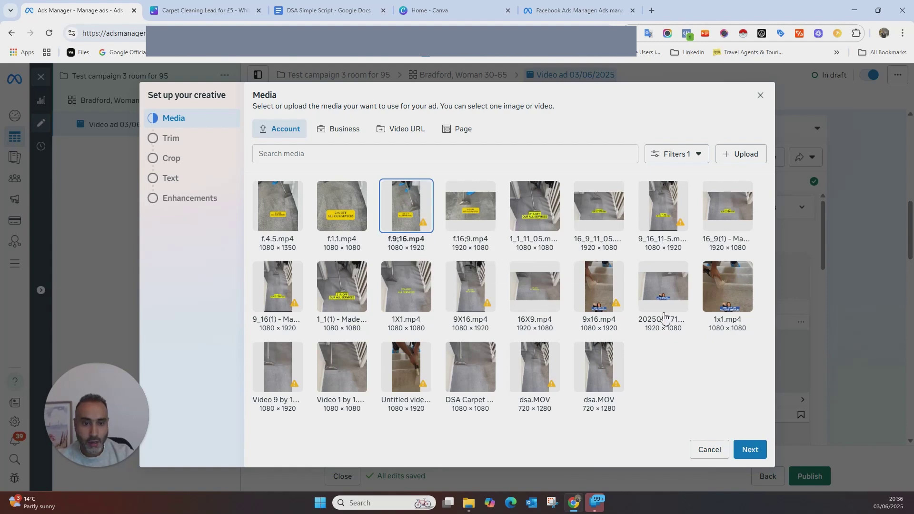
pyautogui.click(750, 449)
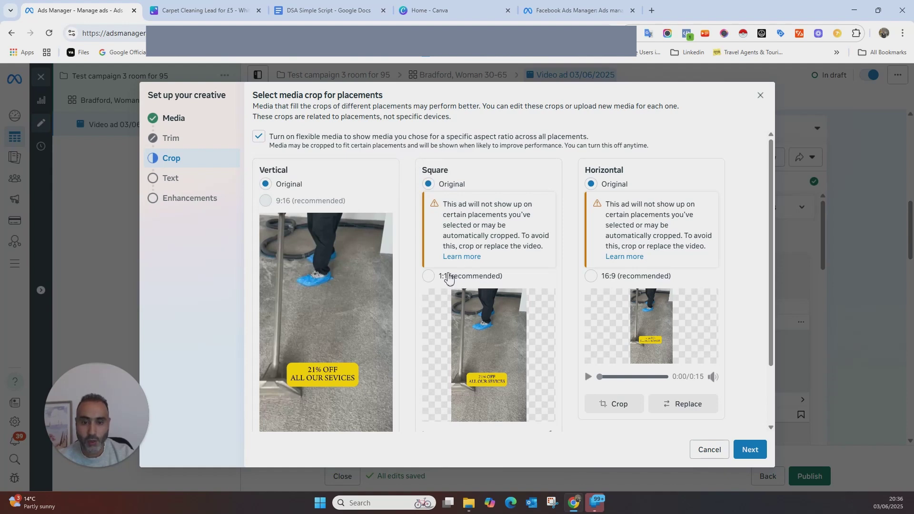
# Replace the square placement video with the 1080 × 1080 file 1X1.mp4 from the account media.
pyautogui.click(428, 276)
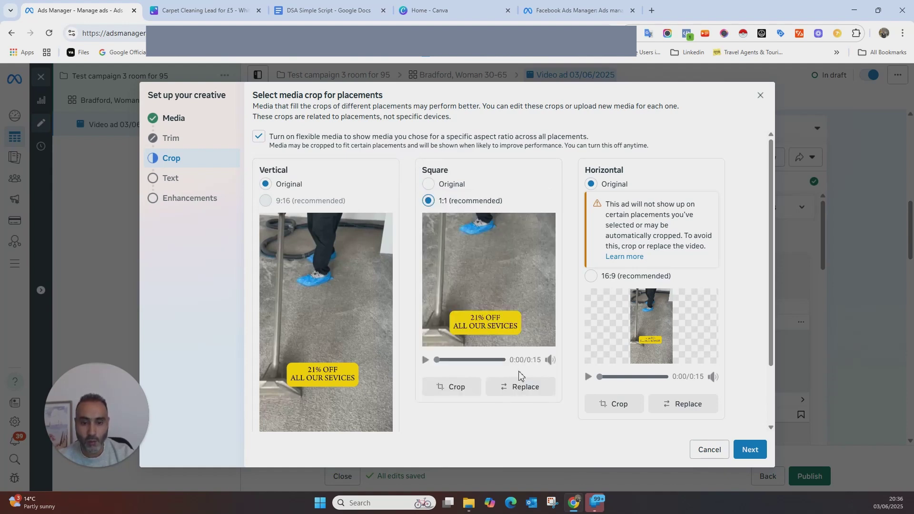
pyautogui.click(521, 394)
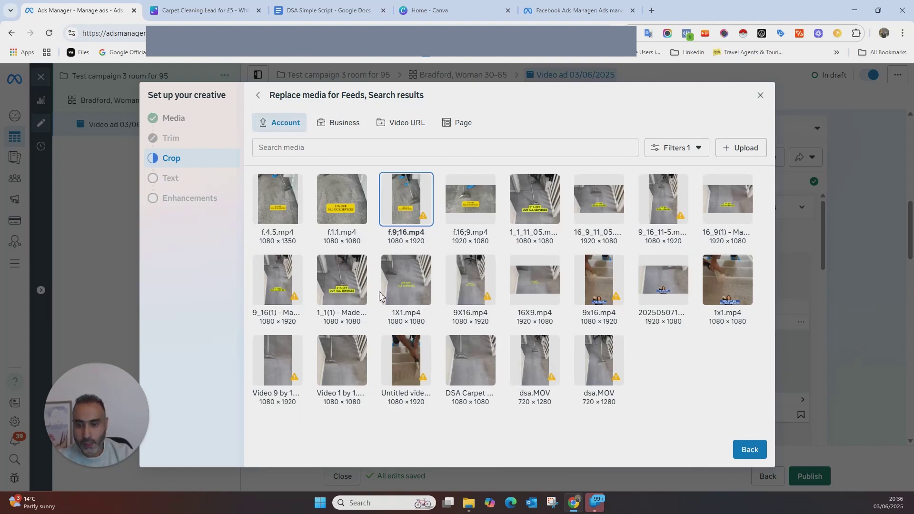
pyautogui.click(408, 281)
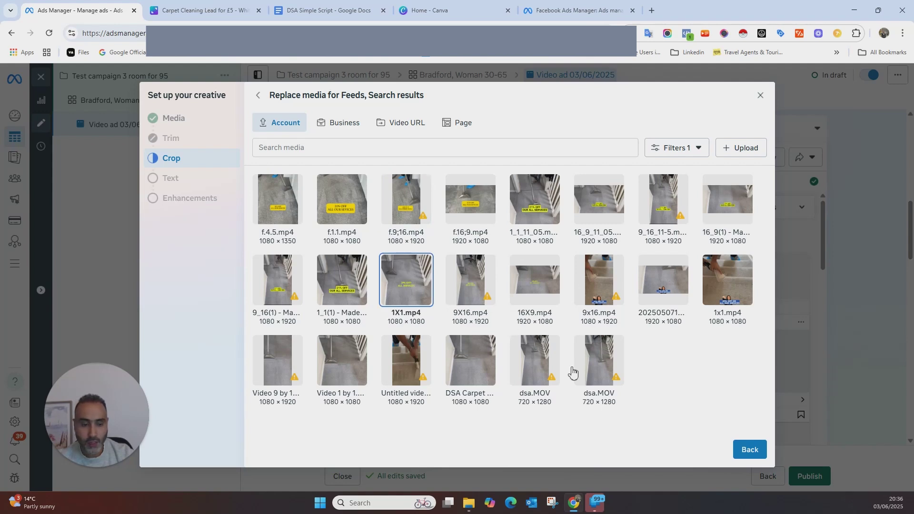
pyautogui.click(756, 452)
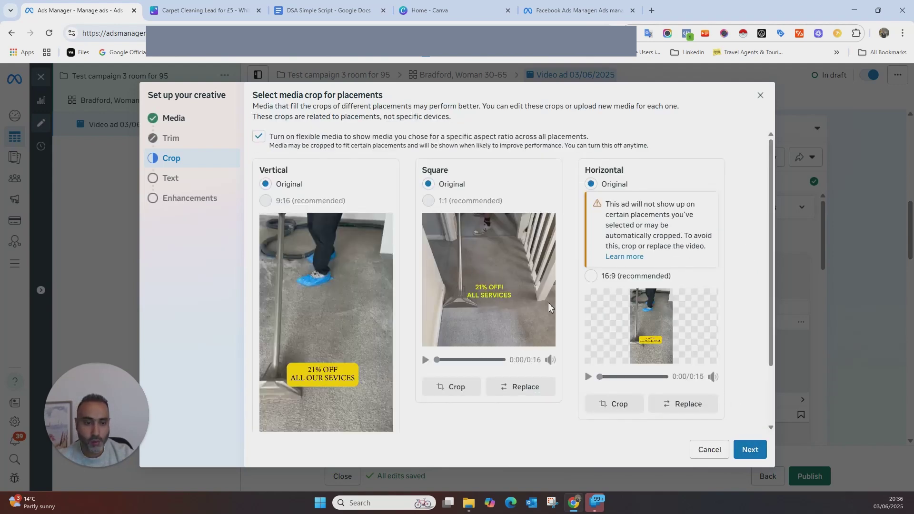
# Replace the horizontal placement video with the 1920 × 1080 16_9(1) video and continue to the ad text.
pyautogui.click(591, 276)
pyautogui.click(679, 330)
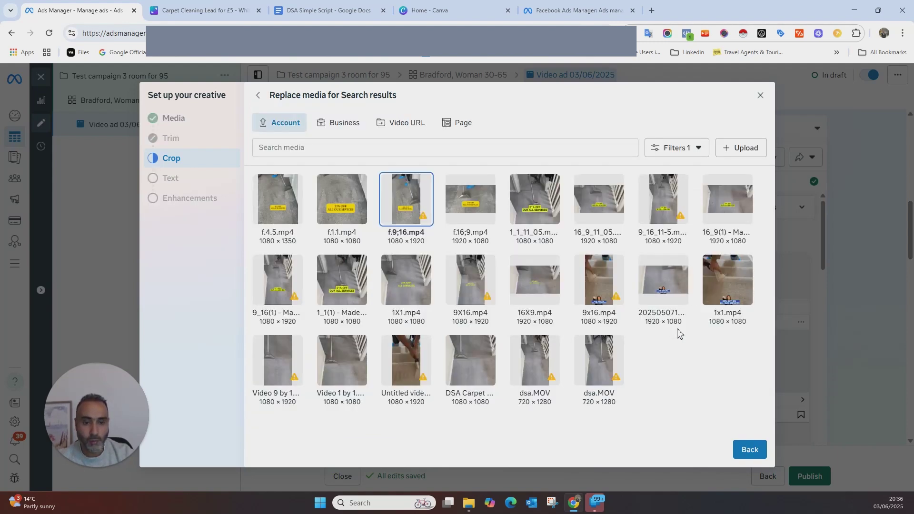
pyautogui.click(727, 212)
pyautogui.click(749, 447)
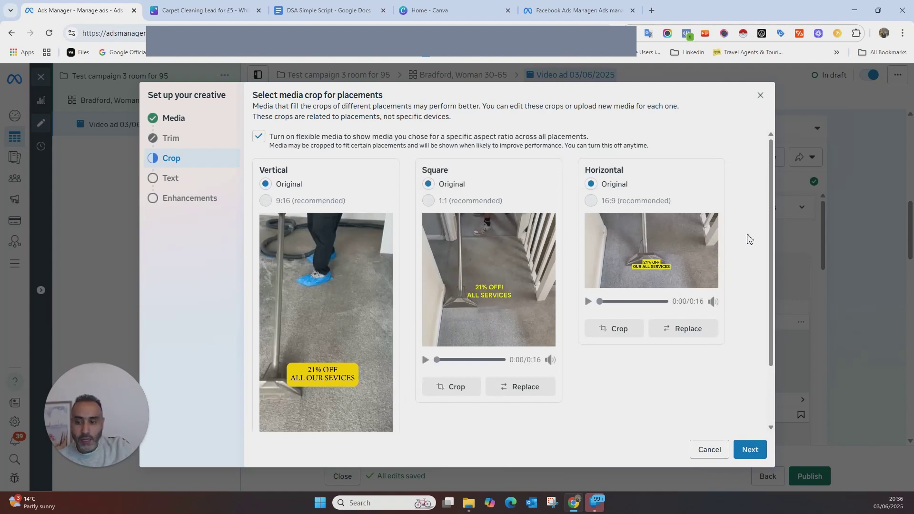
pyautogui.scroll(-2, 764, 279)
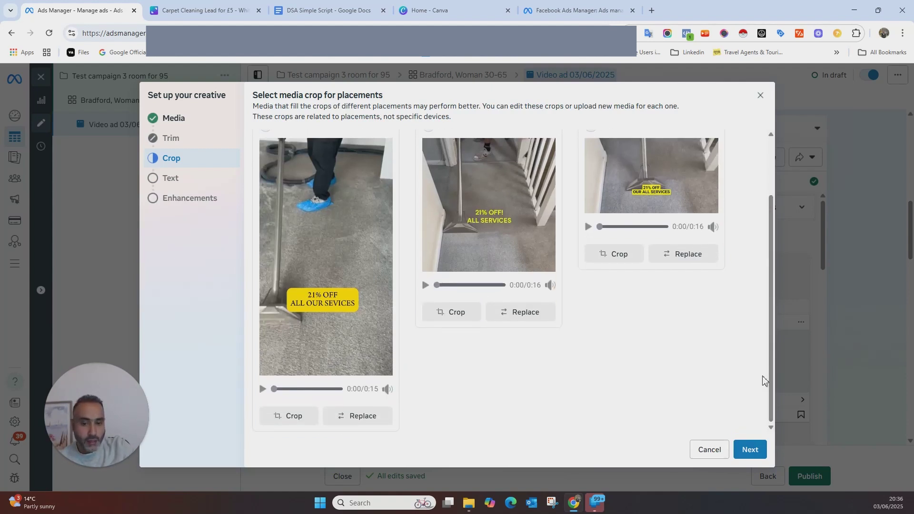
pyautogui.click(751, 450)
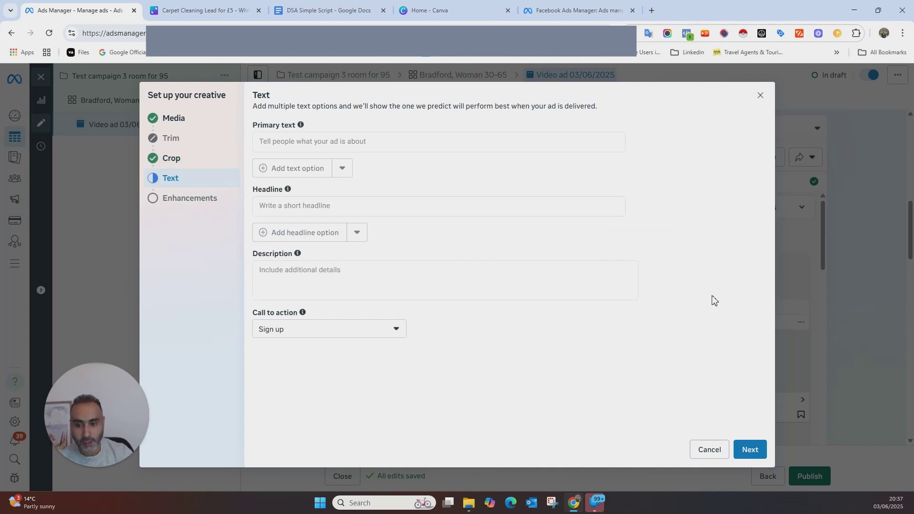
# Copy the whole ad script from the DSA Simple Script Google Doc into the ad's primary text.
pyautogui.click(340, 141)
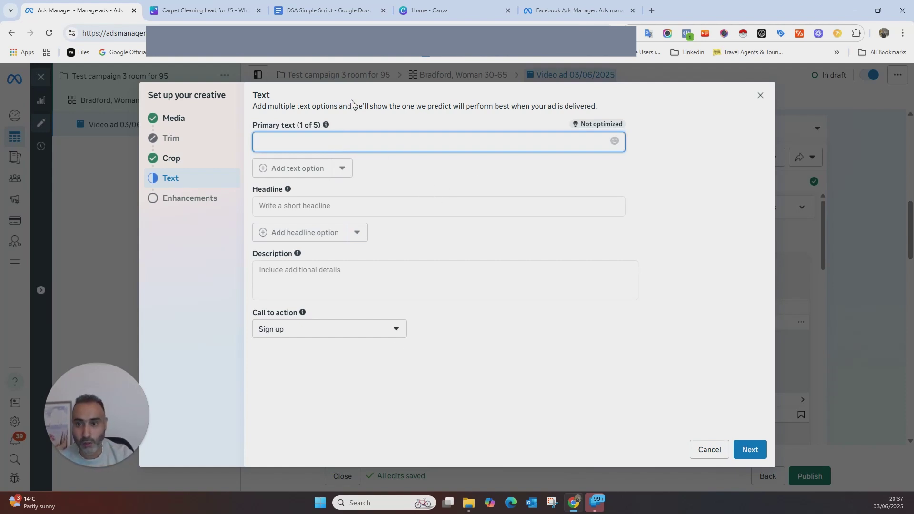
pyautogui.click(327, 5)
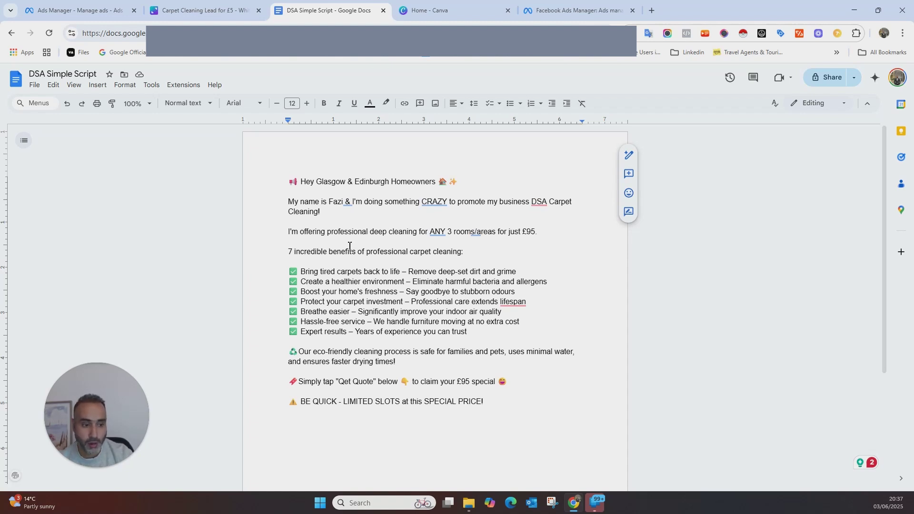
pyautogui.moveTo(289, 182); pyautogui.dragTo(515, 414)
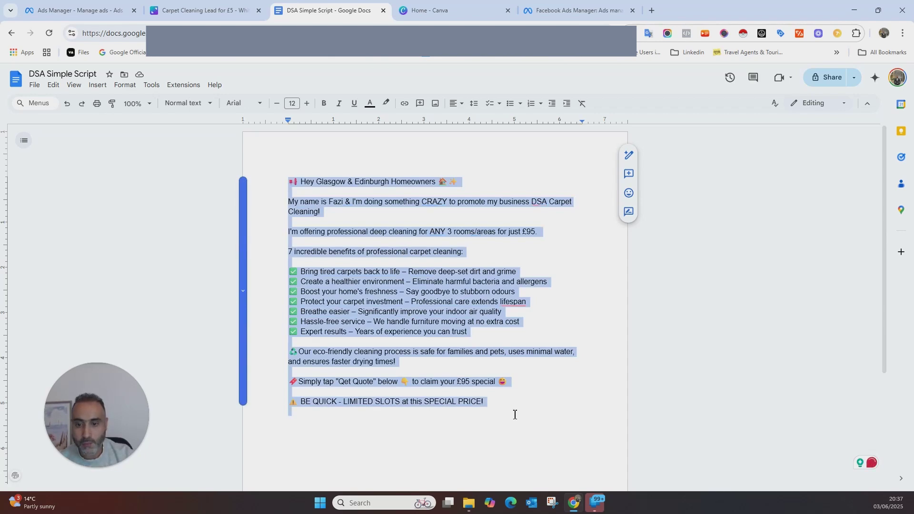
pyautogui.click(211, 6)
pyautogui.hotkey('ctrl', '1')
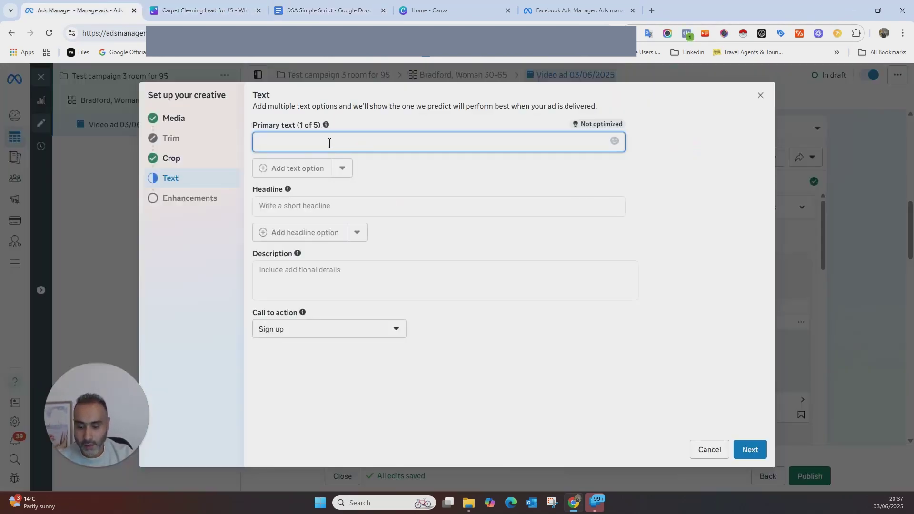
pyautogui.hotkey('ctrl', 'v')
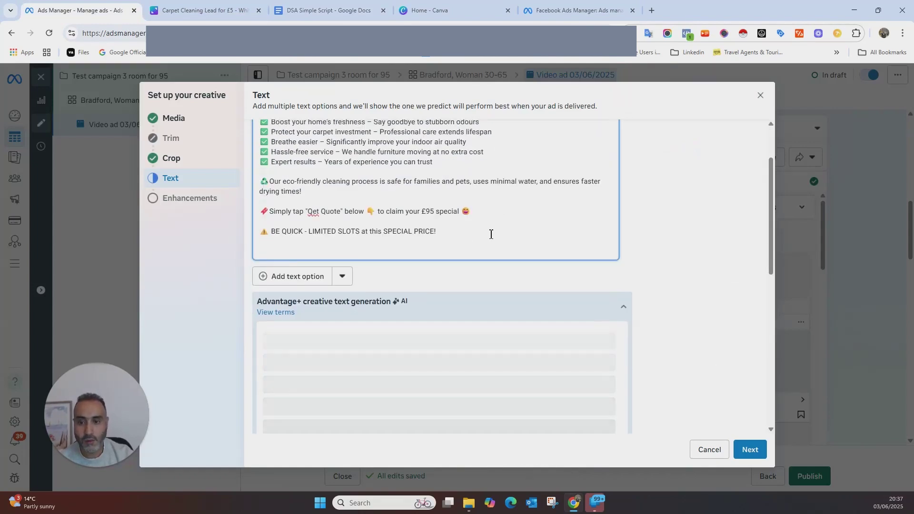
# Apply the last AI-generated primary text variation, beginning "BIG NEWS for Glasgow & Edinburgh Homeowners!".
pyautogui.scroll(-3, 367, 321)
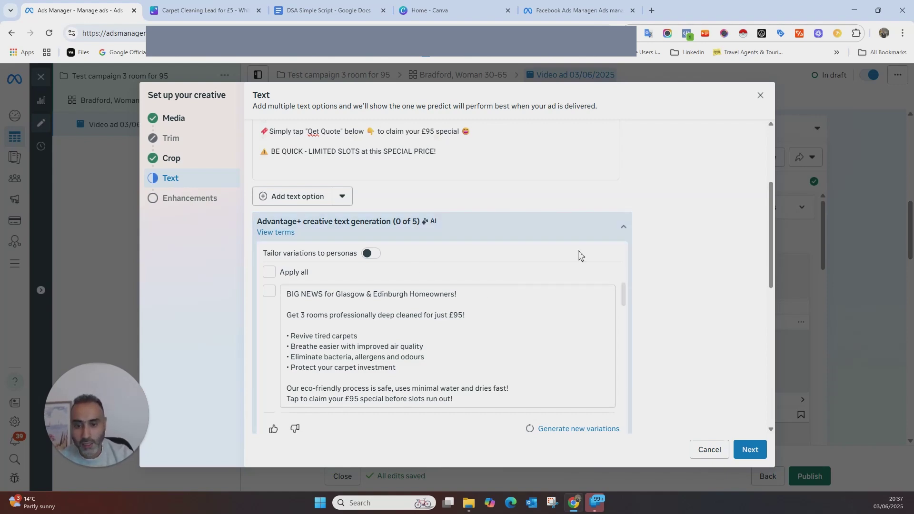
pyautogui.scroll(3, 659, 203)
pyautogui.scroll(-10, 491, 220)
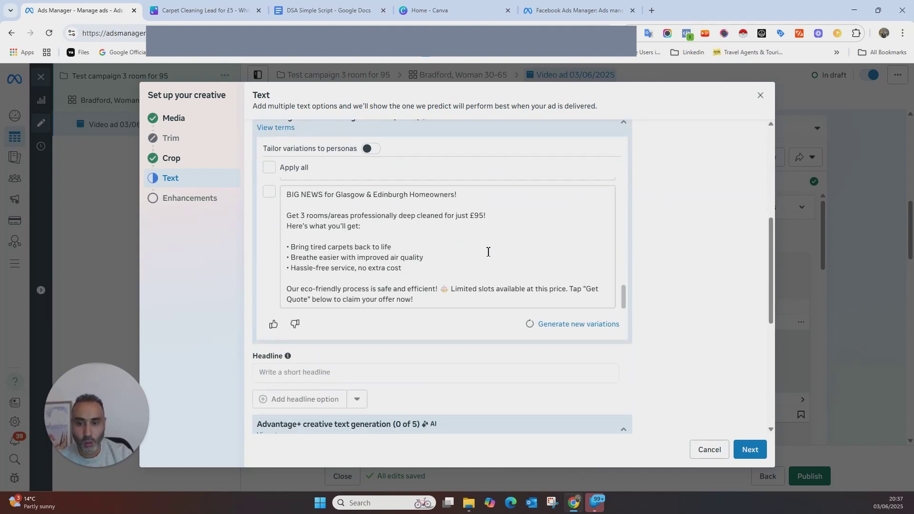
pyautogui.click(269, 193)
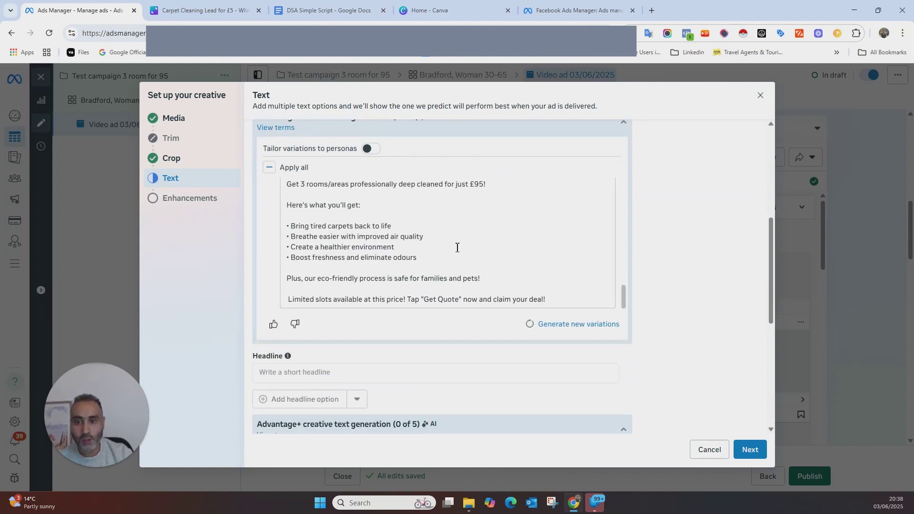
# Switch to the Canva whiteboard Carpet Cleaning Lead for £5 and examine the sample ad's headline and call to action.
pyautogui.click(343, 373)
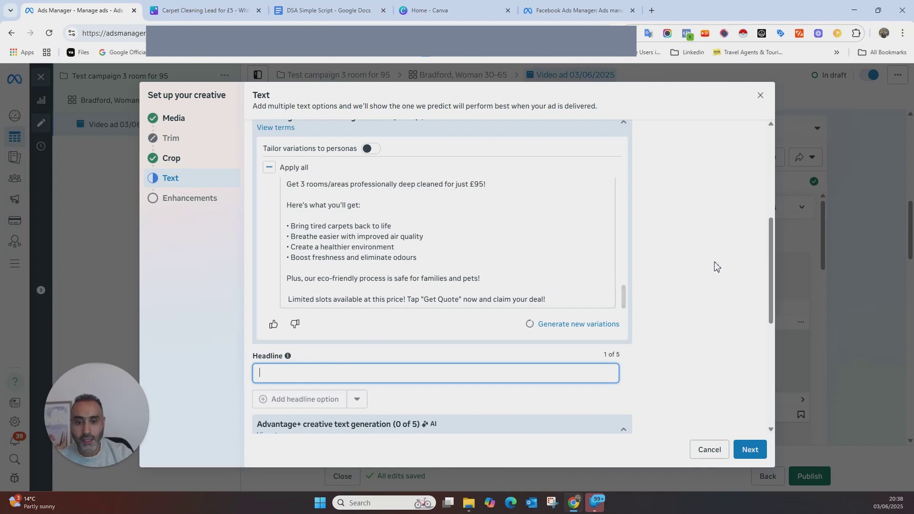
pyautogui.click(467, 5)
pyautogui.click(198, 10)
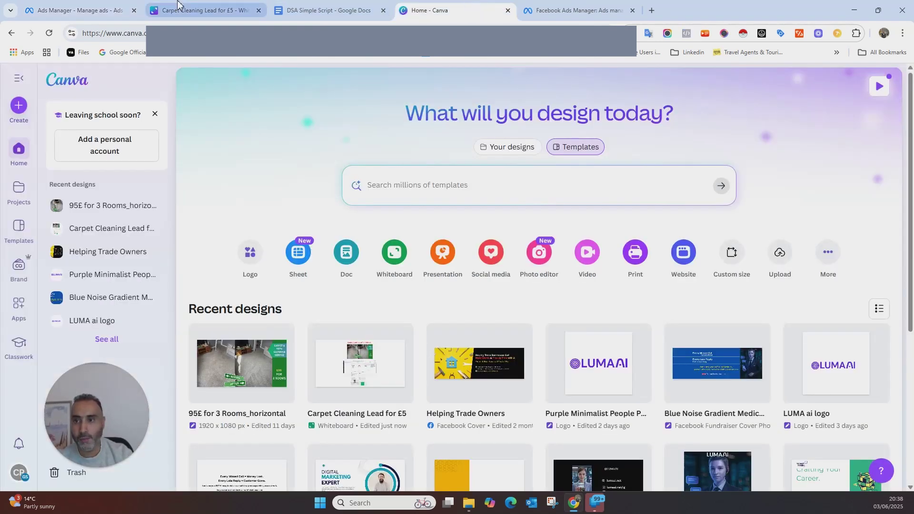
pyautogui.scroll(5, 220, 310)
pyautogui.scroll(2, 342, 330)
pyautogui.moveTo(343, 330); pyautogui.dragTo(486, 181)
pyautogui.scroll(5, 381, 243)
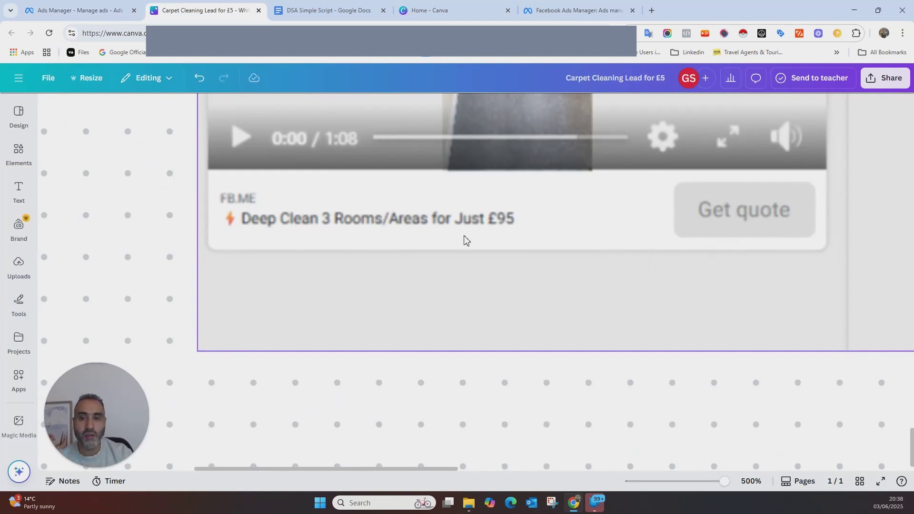
pyautogui.scroll(-3, 497, 240)
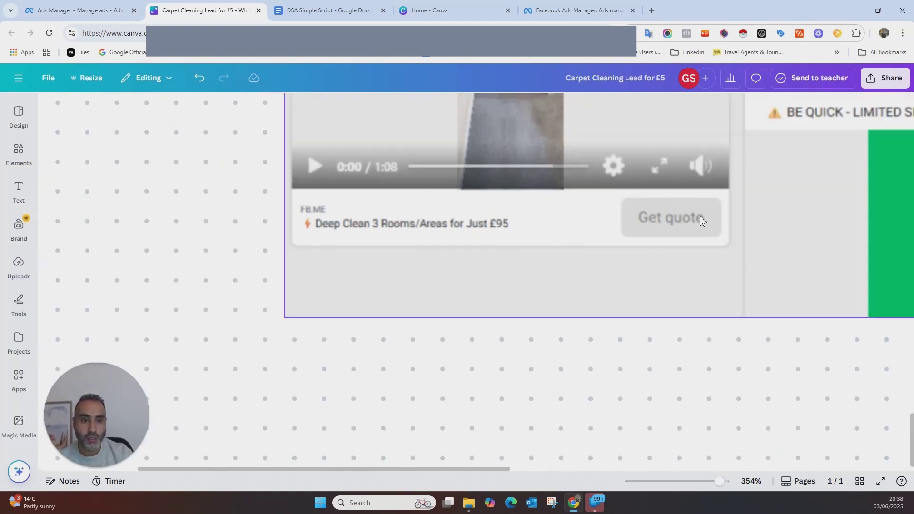
# Check the sample ad's headline in Canva and return to Ads Manager to enter the headline "Deep Clean 3 Room for £95".
pyautogui.scroll(-3, 680, 236)
pyautogui.moveTo(508, 273); pyautogui.dragTo(361, 335)
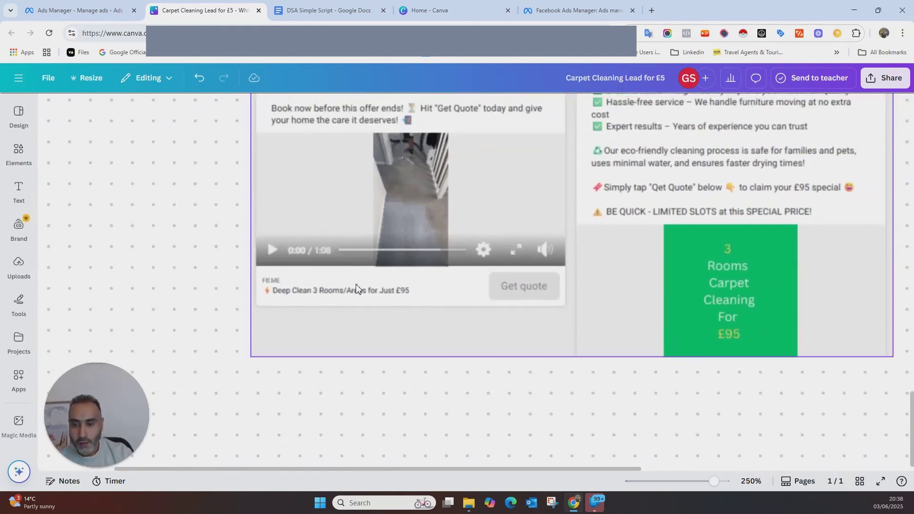
pyautogui.click(77, 6)
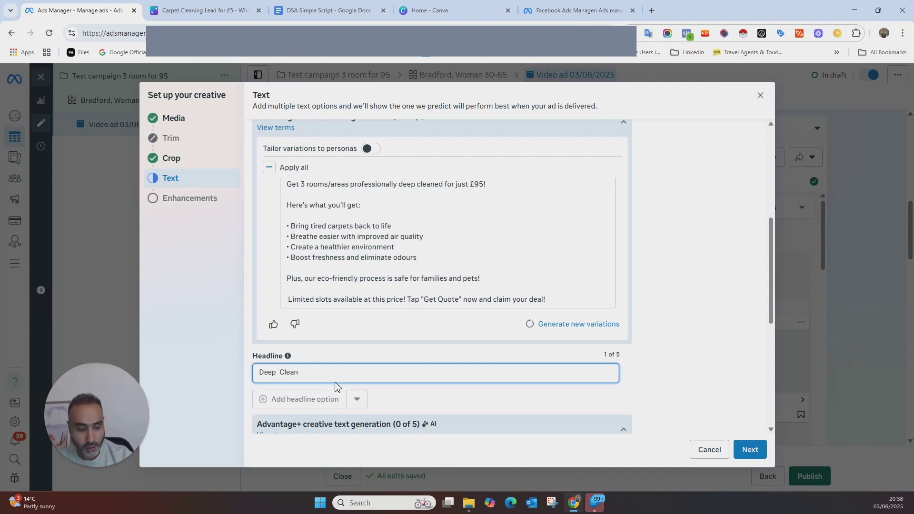
pyautogui.write('for £95')
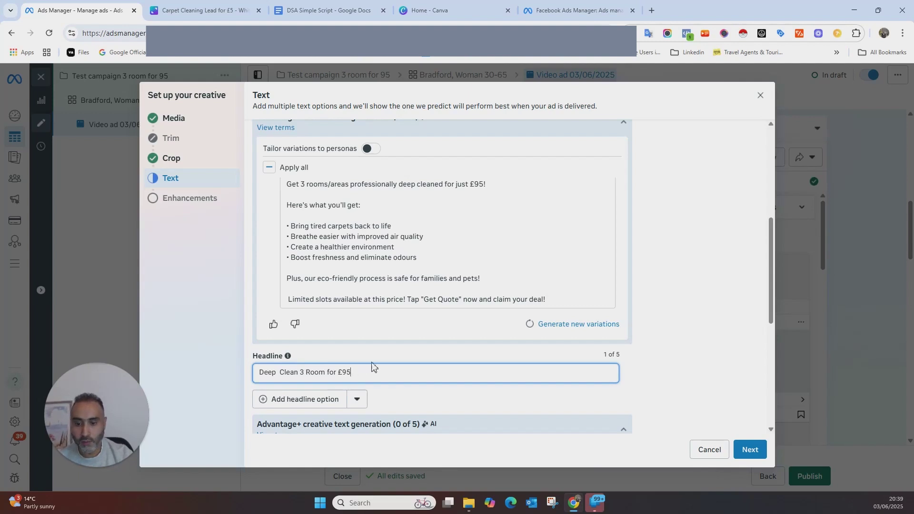
# Apply the AI-generated headline variation "£95 Deep Cleaning for 3 Rooms".
pyautogui.scroll(-2, 437, 347)
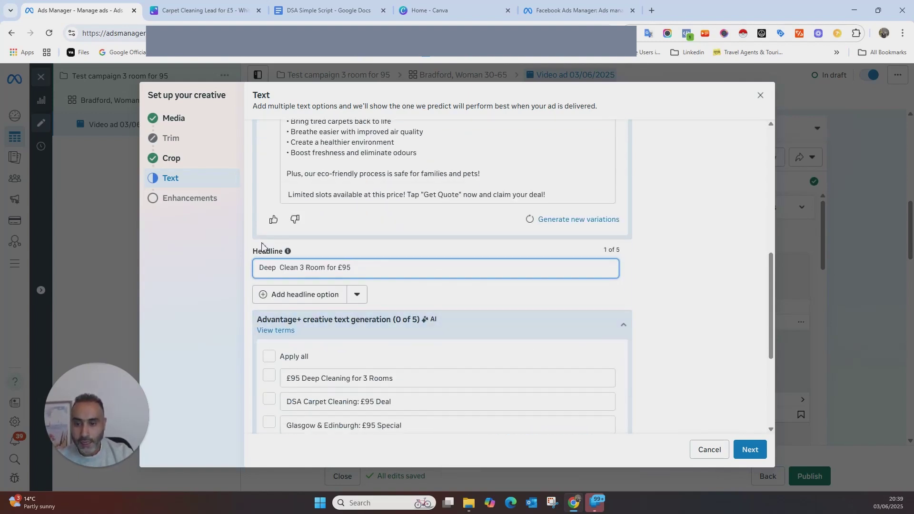
pyautogui.scroll(-1, 401, 365)
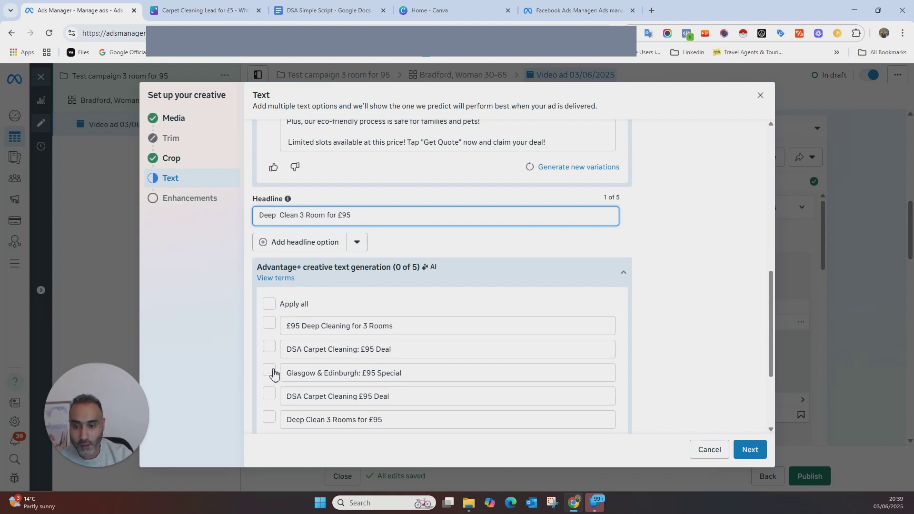
pyautogui.scroll(-2, 399, 312)
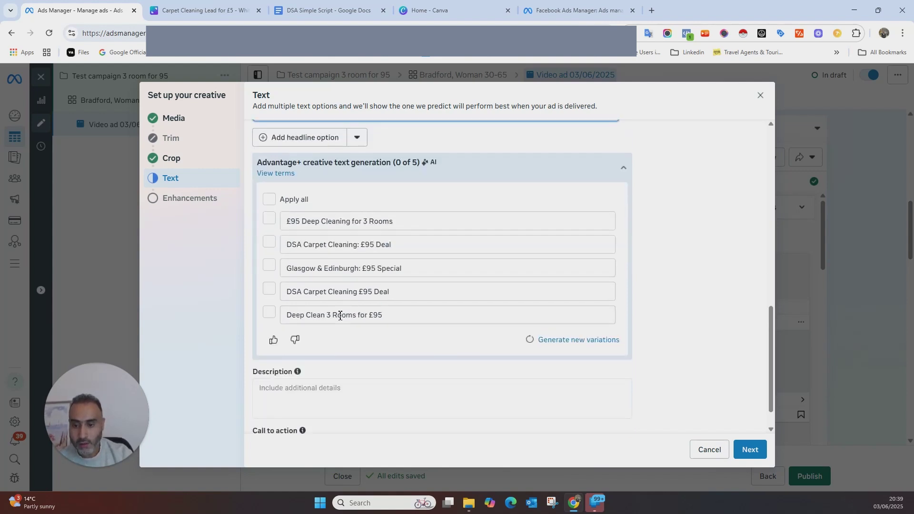
pyautogui.scroll(2, 416, 307)
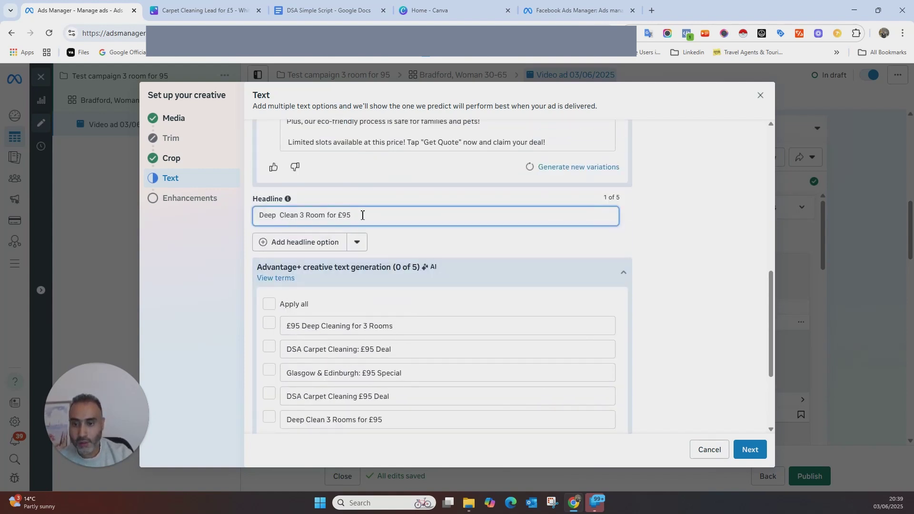
pyautogui.click(270, 323)
# Set the ad's call to action to Get offer, leaving the description blank, and complete the creative setup.
pyautogui.scroll(-2, 579, 285)
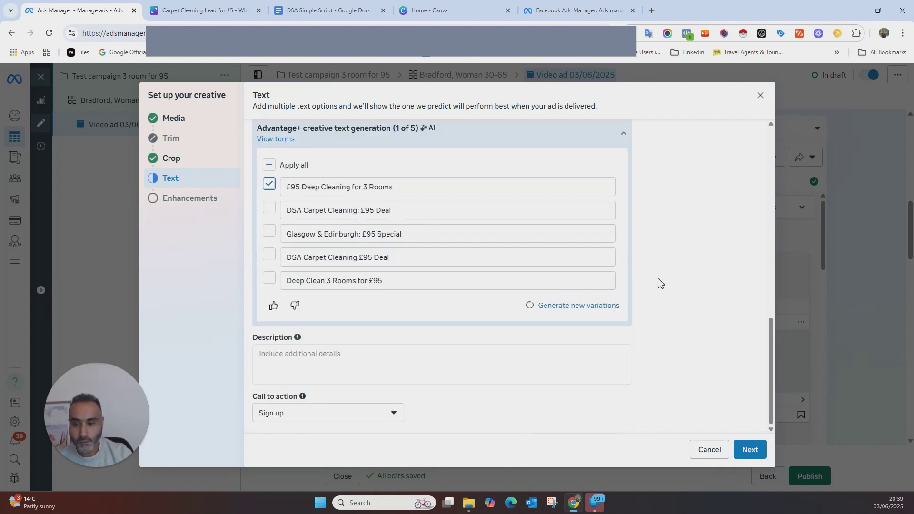
pyautogui.click(362, 360)
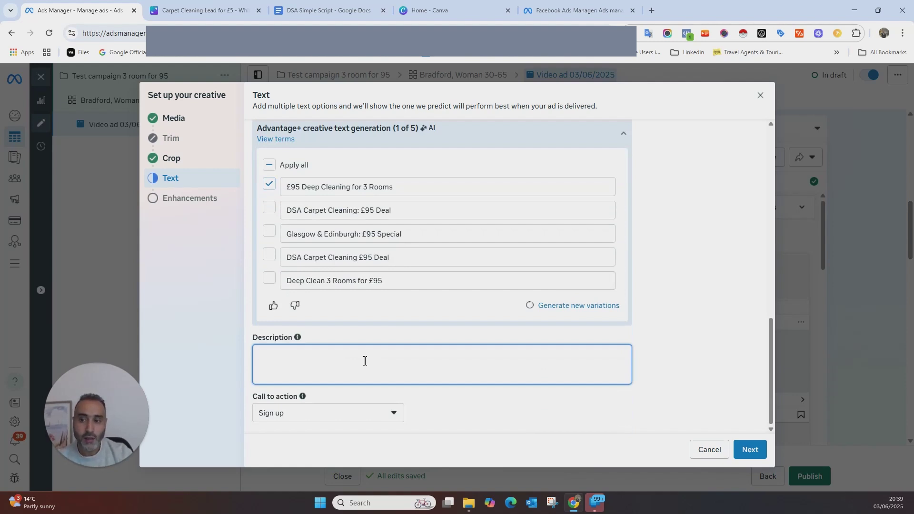
pyautogui.click(323, 411)
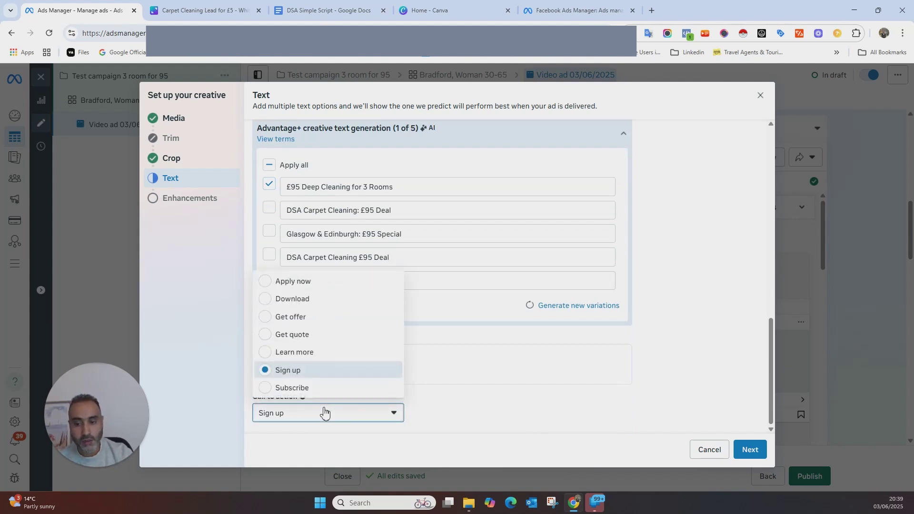
pyautogui.click(295, 320)
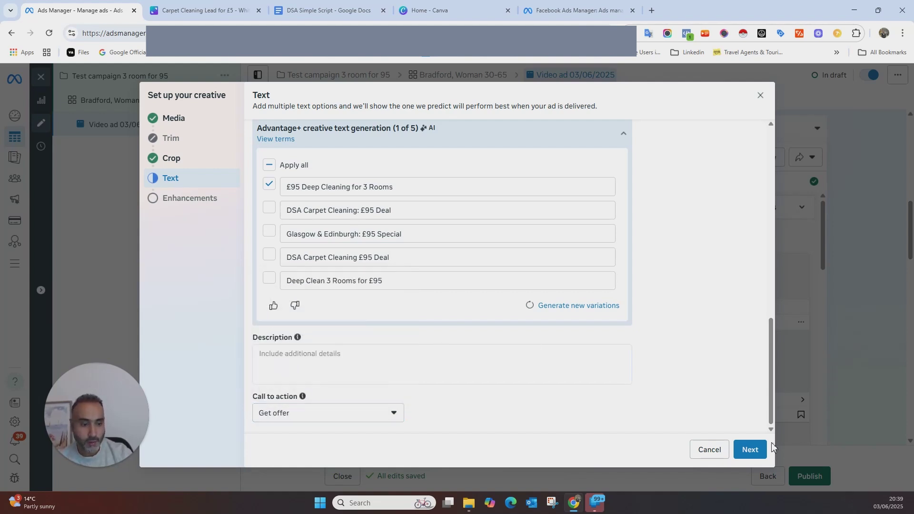
pyautogui.click(758, 453)
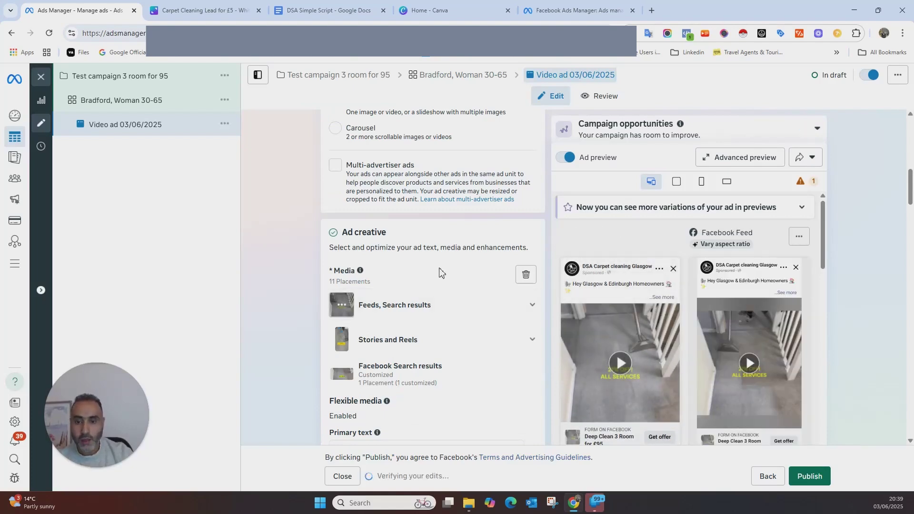
# Review the ad's creative texts, existing forms and placement previews, and advance the Test form preview to its privacy review page.
pyautogui.scroll(-5, 445, 268)
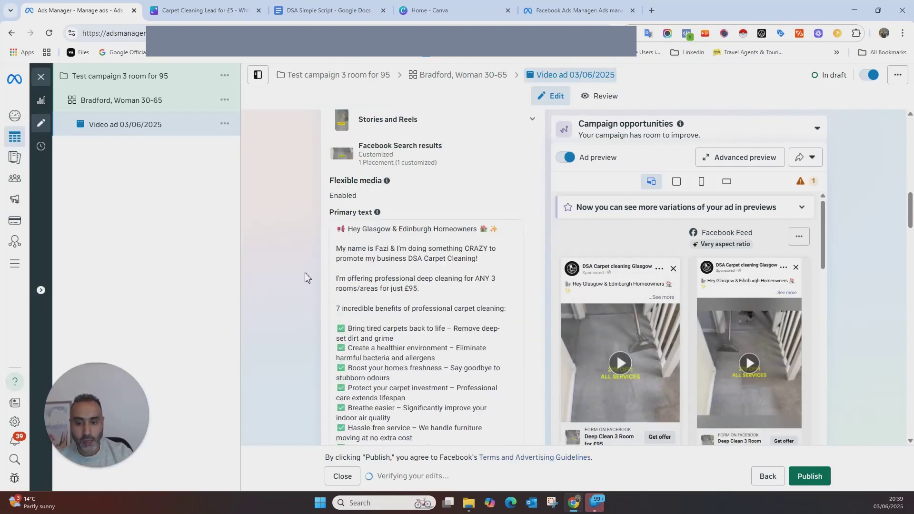
pyautogui.scroll(-4, 422, 243)
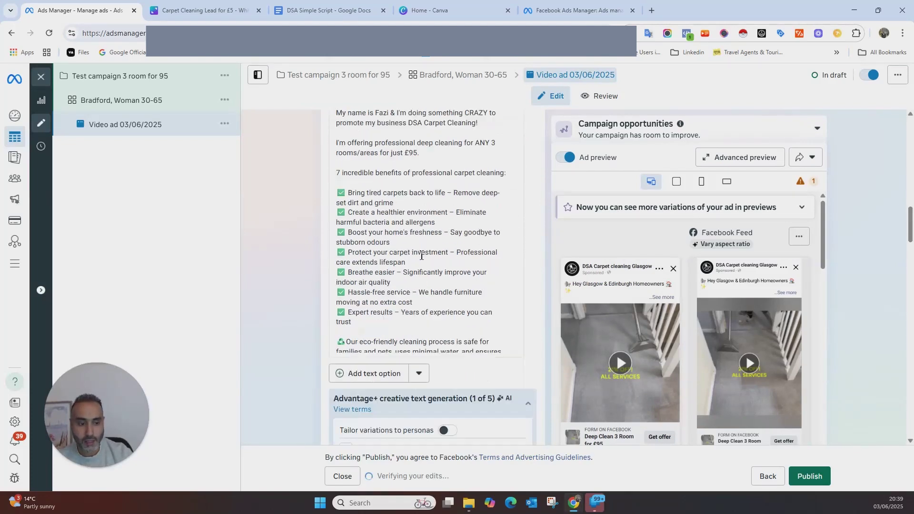
pyautogui.scroll(-3, 421, 260)
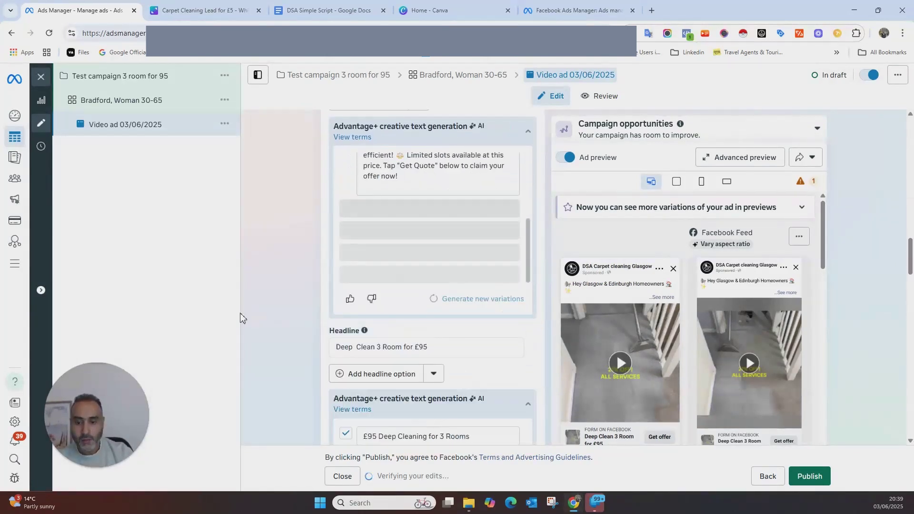
pyautogui.scroll(-4, 347, 275)
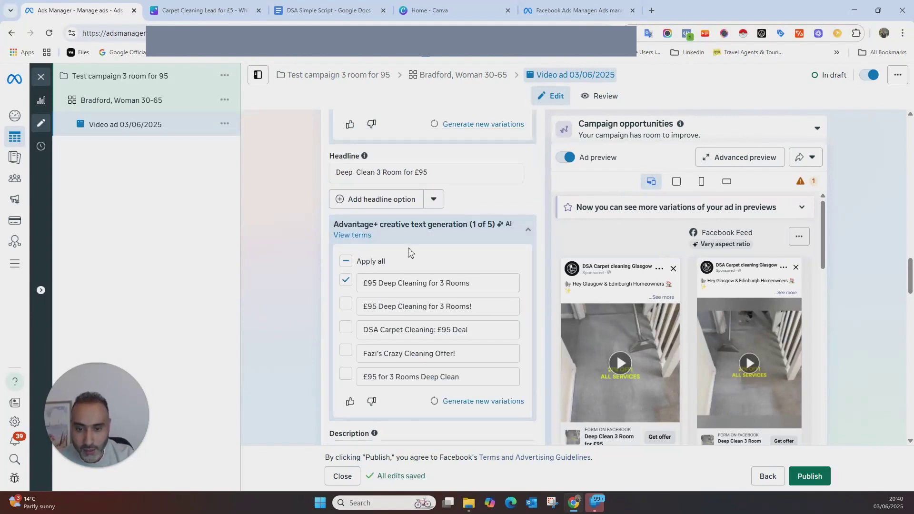
pyautogui.scroll(-3, 410, 253)
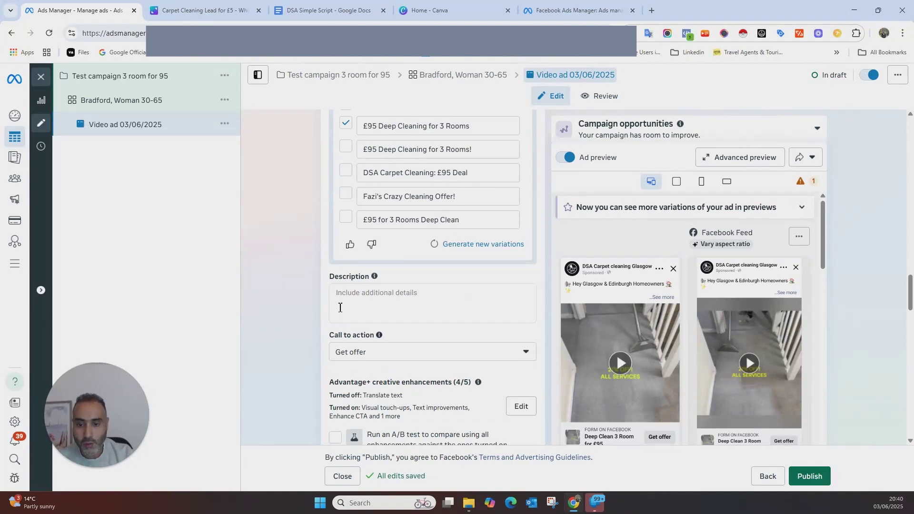
pyautogui.scroll(-10, 296, 305)
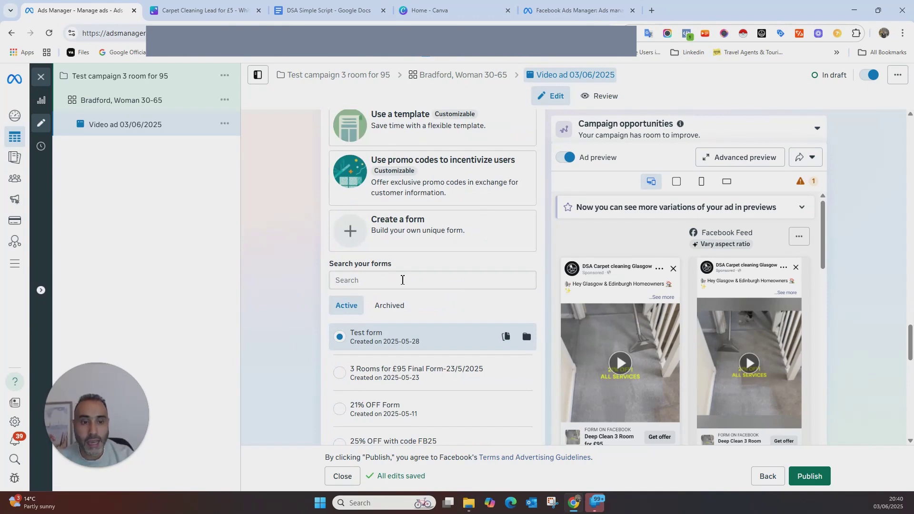
pyautogui.scroll(-3, 419, 286)
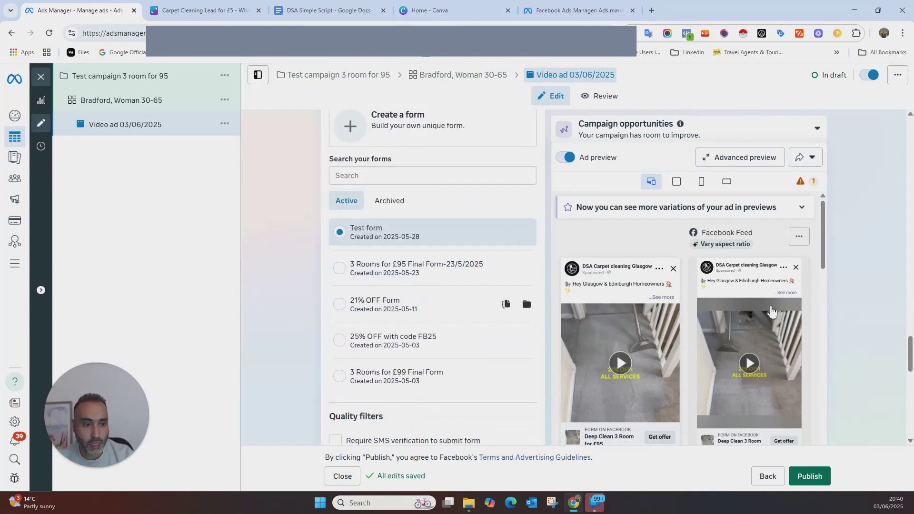
pyautogui.scroll(-5, 774, 324)
pyautogui.scroll(-15, 774, 323)
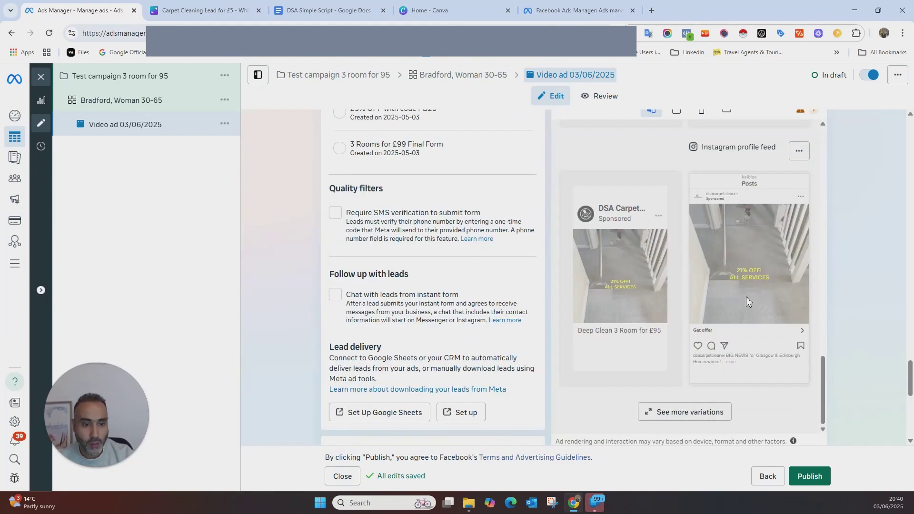
pyautogui.scroll(3, 750, 319)
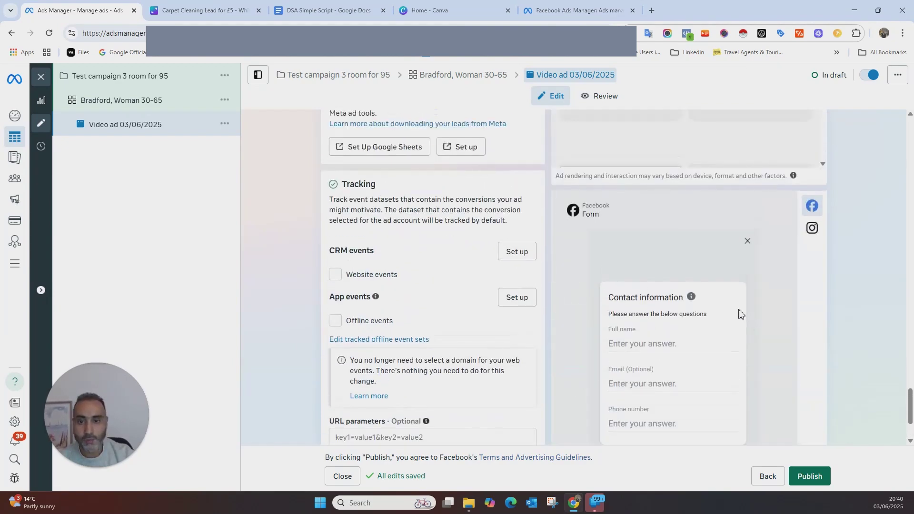
pyautogui.scroll(3, 738, 310)
pyautogui.scroll(-8, 836, 320)
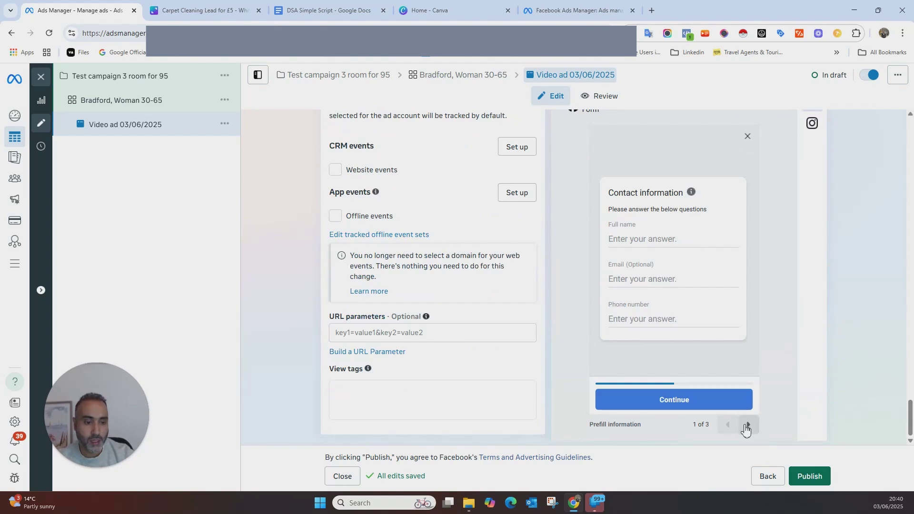
pyautogui.click(748, 426)
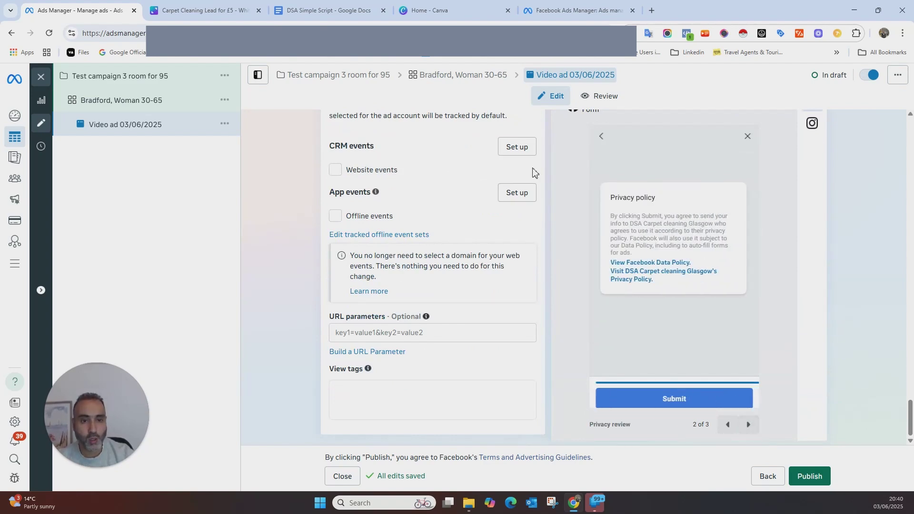
# Create a new instant form for the ad and name it "3 Room £95 03/06/2025".
pyautogui.scroll(5, 328, 272)
pyautogui.scroll(11, 328, 272)
pyautogui.scroll(-2, 327, 286)
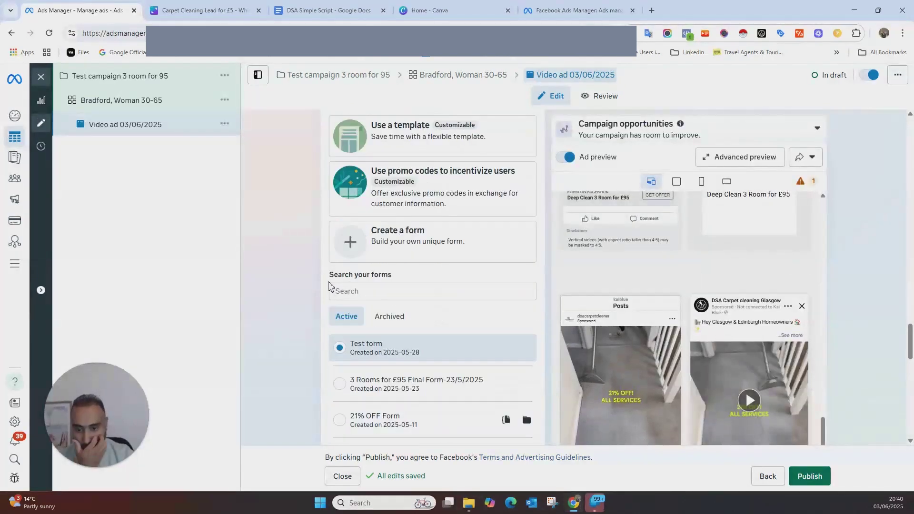
pyautogui.click(411, 213)
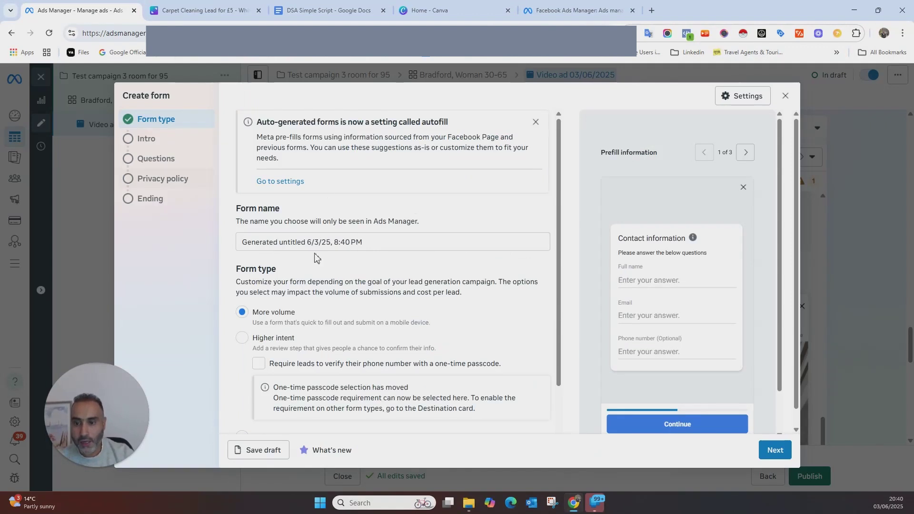
pyautogui.moveTo(383, 242); pyautogui.dragTo(200, 236)
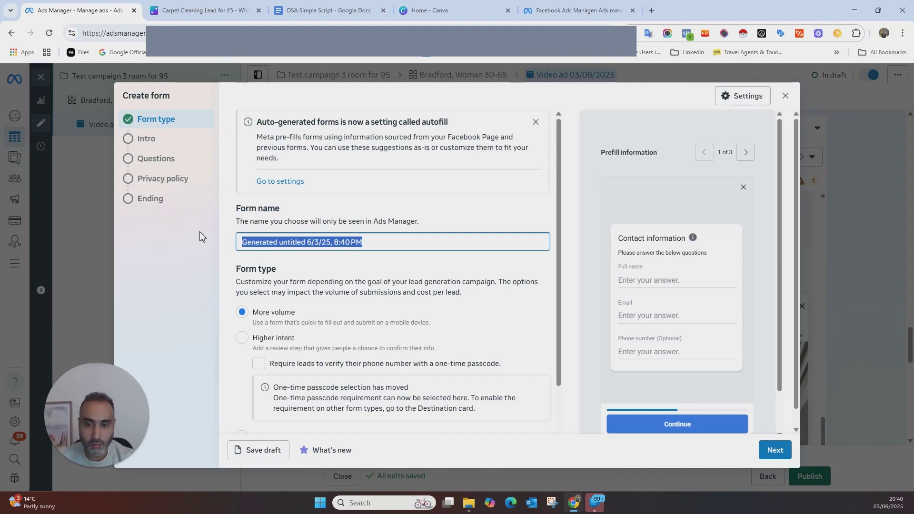
pyautogui.write('3')
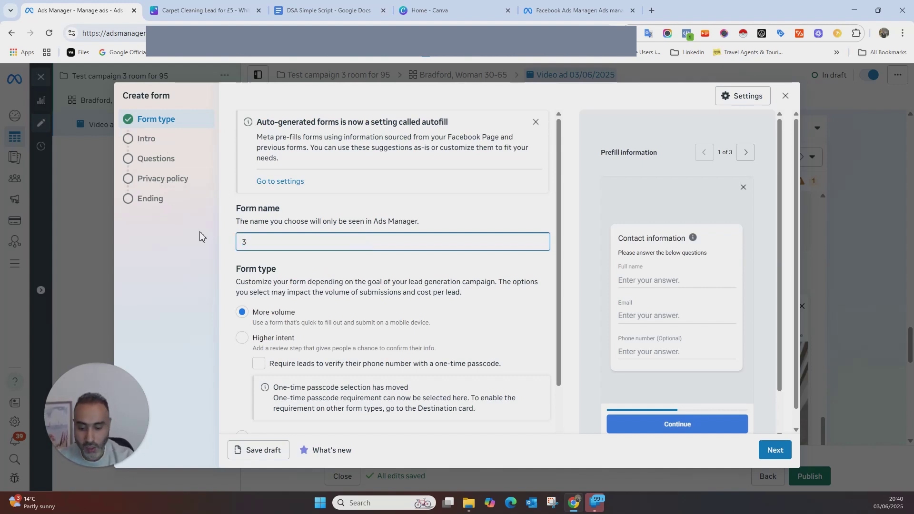
pyautogui.write(' Room')
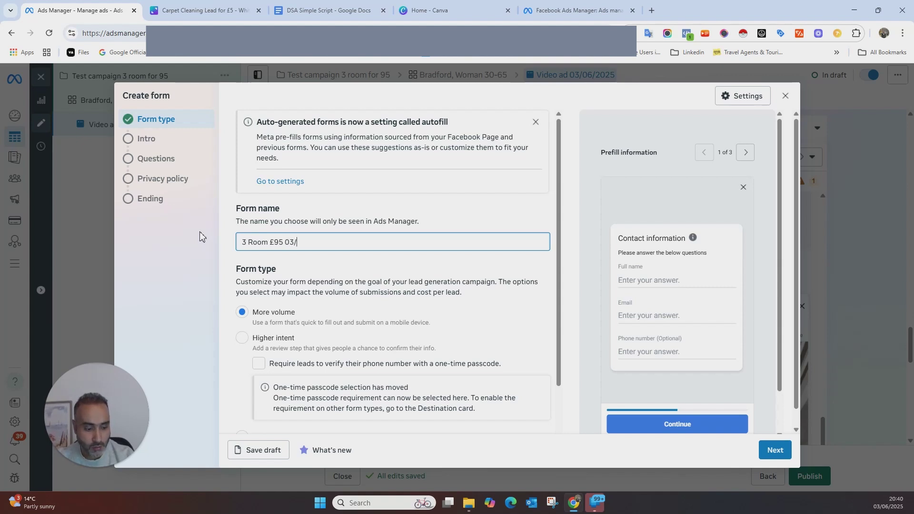
pyautogui.write('£95 03/06/2025')
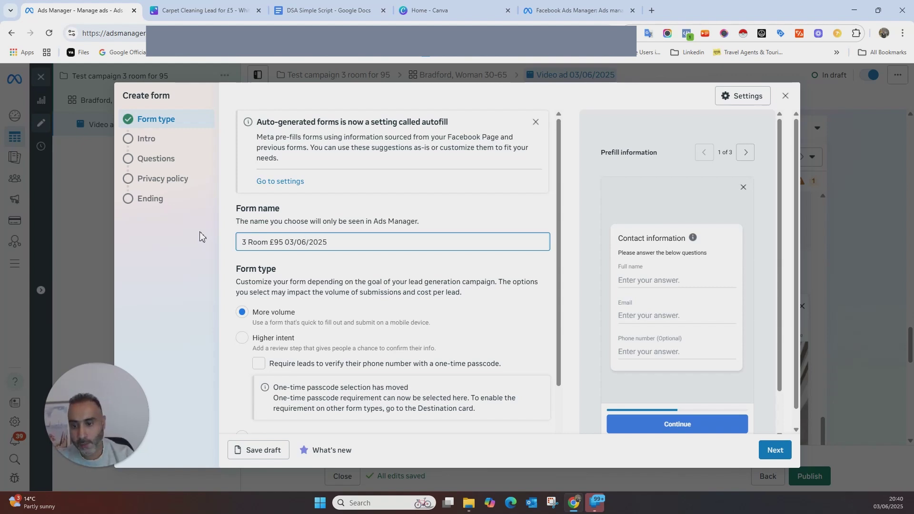
# Set the form type to Higher intent, without requiring one-time passcode phone verification.
pyautogui.scroll(-1, 412, 271)
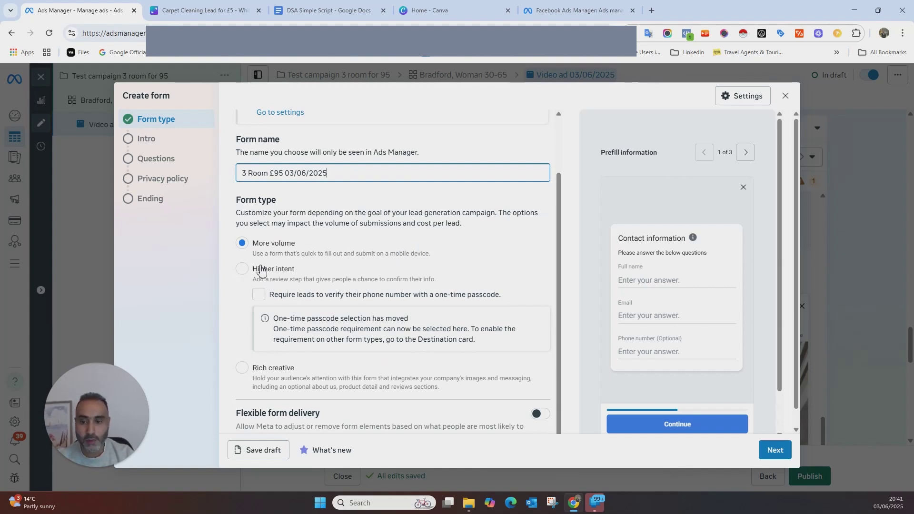
pyautogui.click(243, 270)
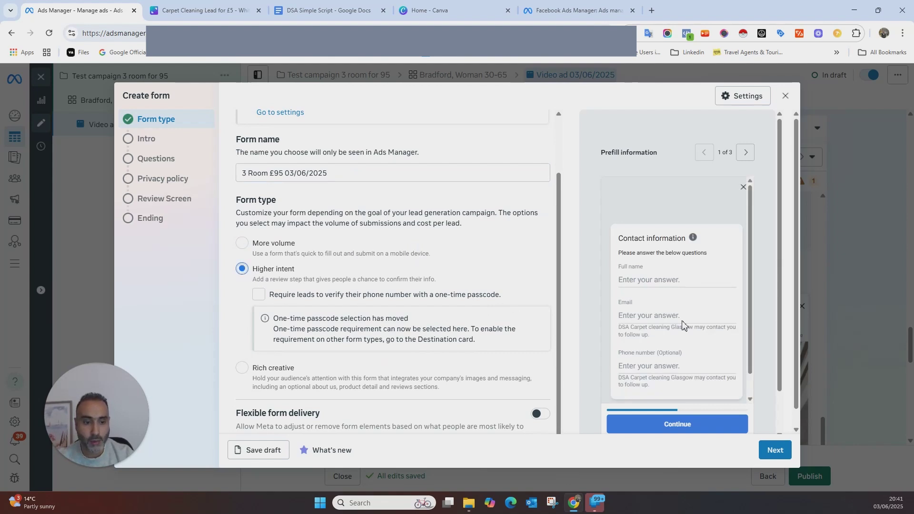
pyautogui.scroll(-1, 683, 326)
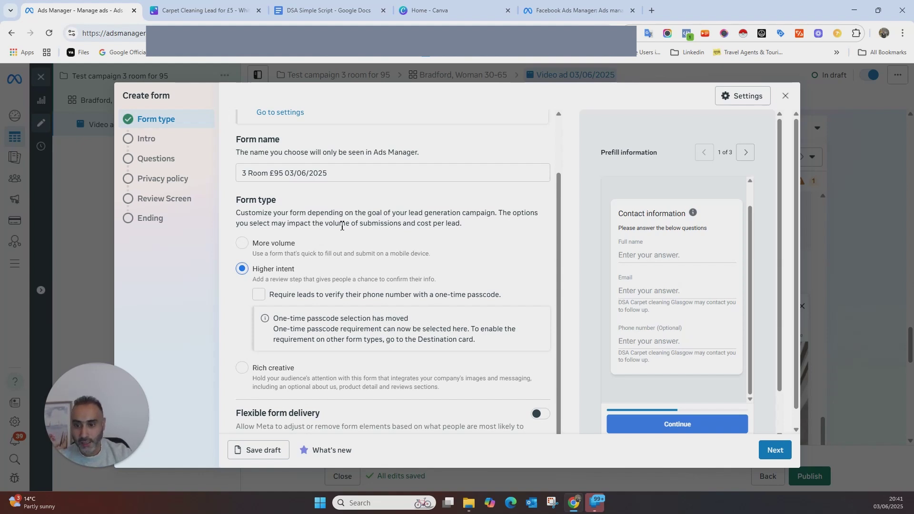
pyautogui.scroll(-1, 302, 247)
# Turn on the optional background image in the form's Intro section.
pyautogui.click(140, 143)
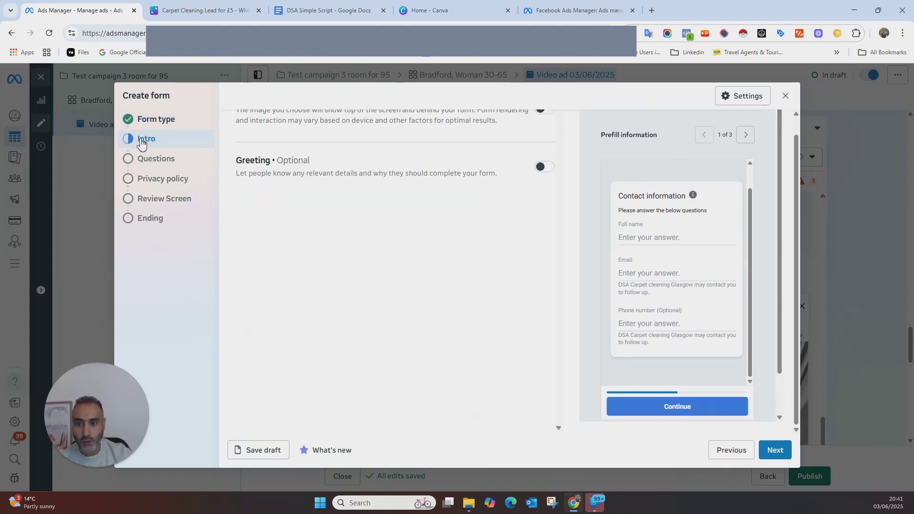
pyautogui.scroll(1, 470, 234)
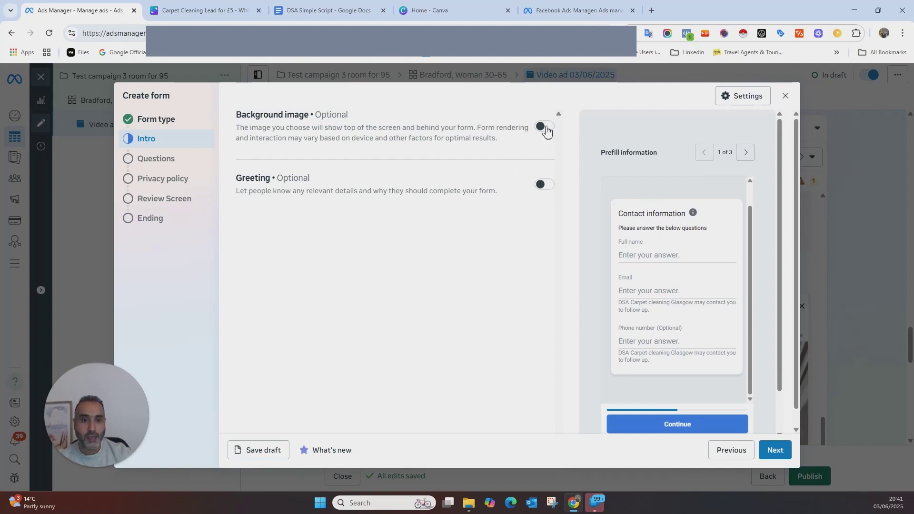
pyautogui.click(545, 127)
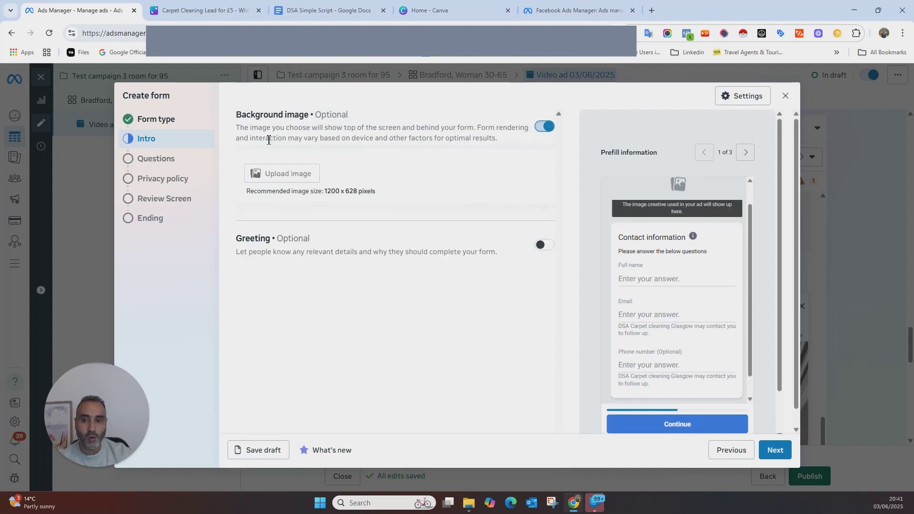
# Turn off the background image and turn on the form's greeting with the headline "3 Rooms for £95 - Limited time offer".
pyautogui.click(541, 129)
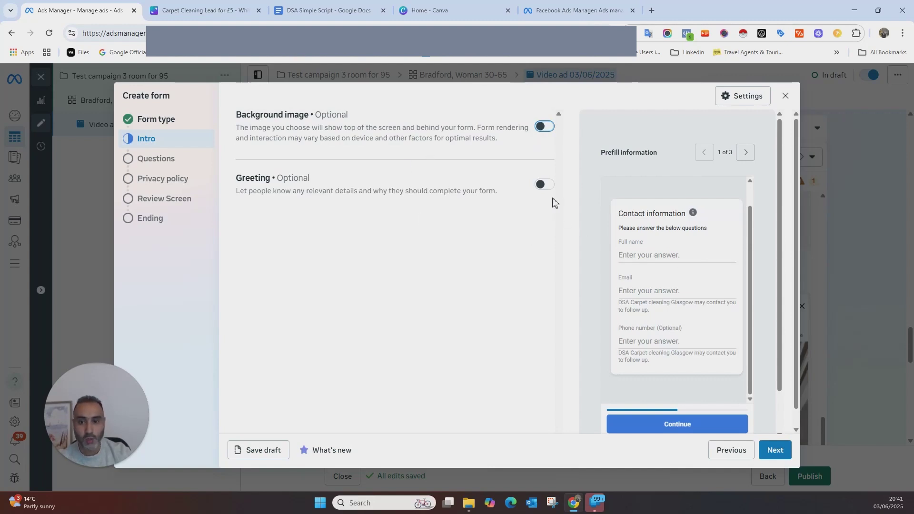
pyautogui.click(544, 184)
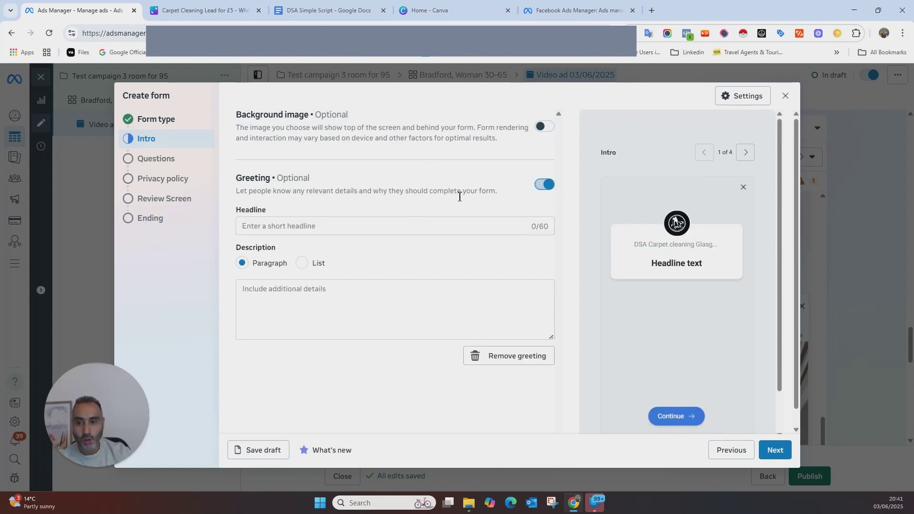
pyautogui.click(321, 227)
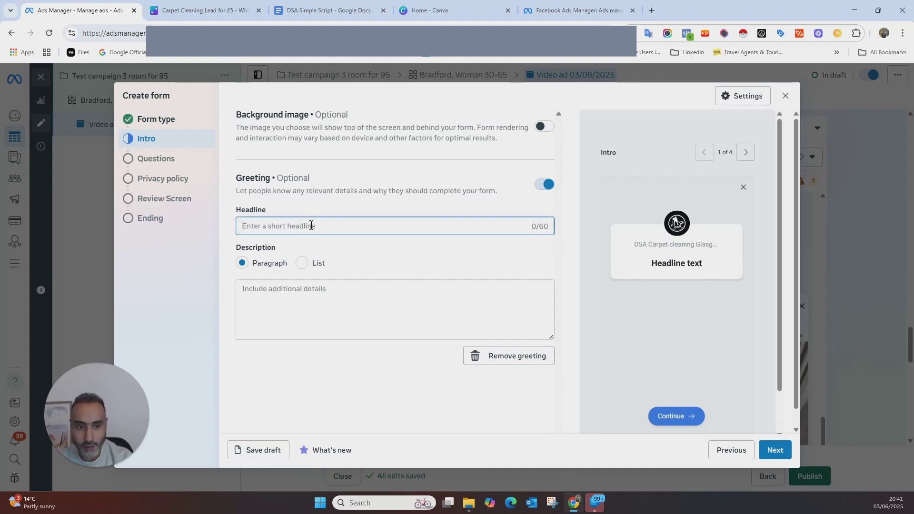
pyautogui.write('D')
pyautogui.press('BackSpace')
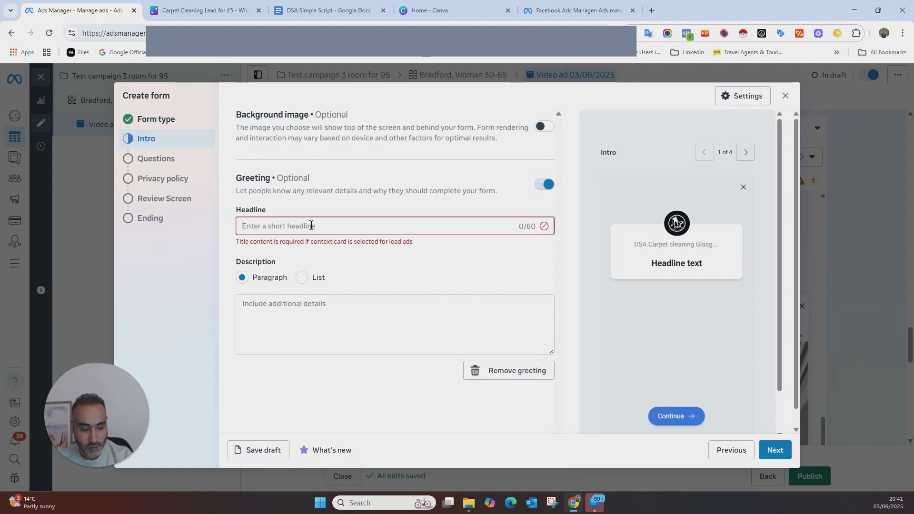
pyautogui.write('3 Roo')
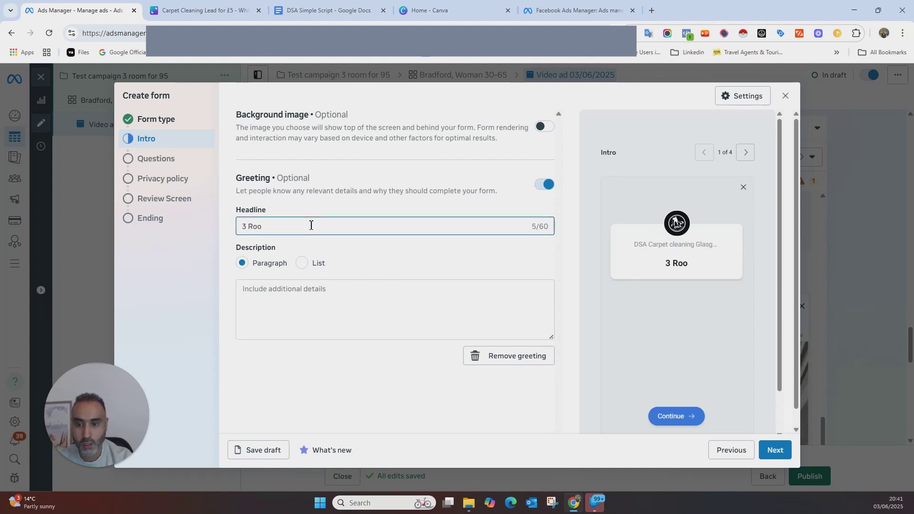
pyautogui.write('ms ')
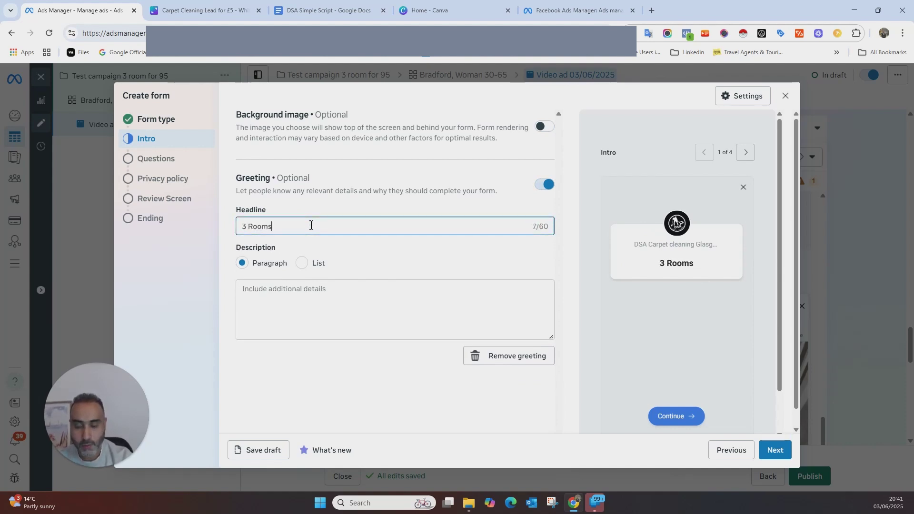
pyautogui.write('for £95')
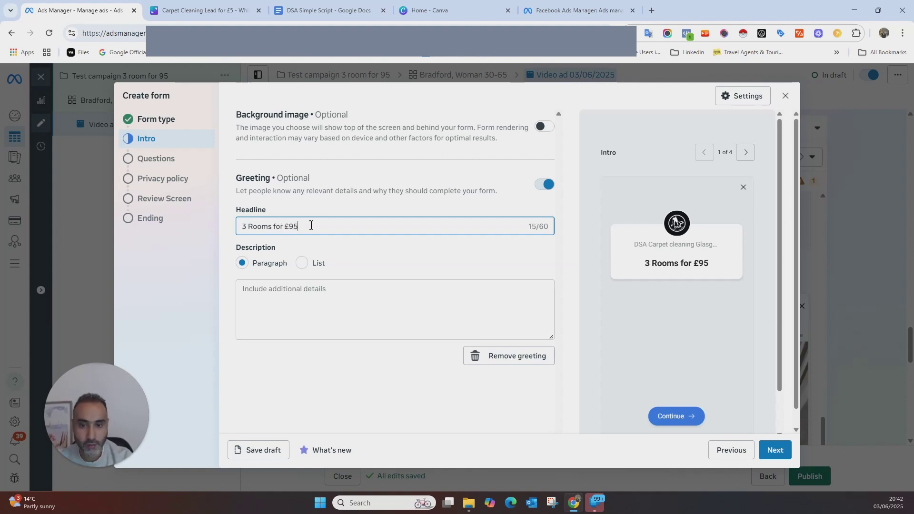
pyautogui.write(' - Lim')
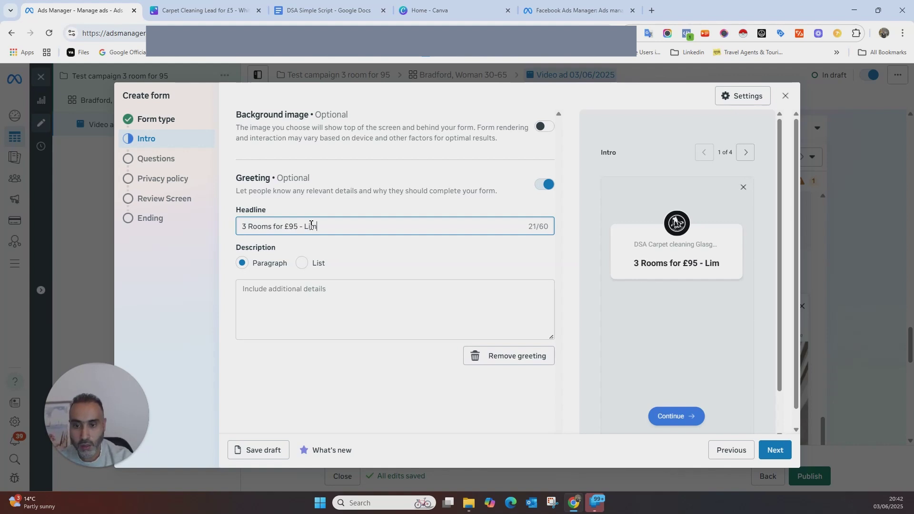
pyautogui.write('ited time offer')
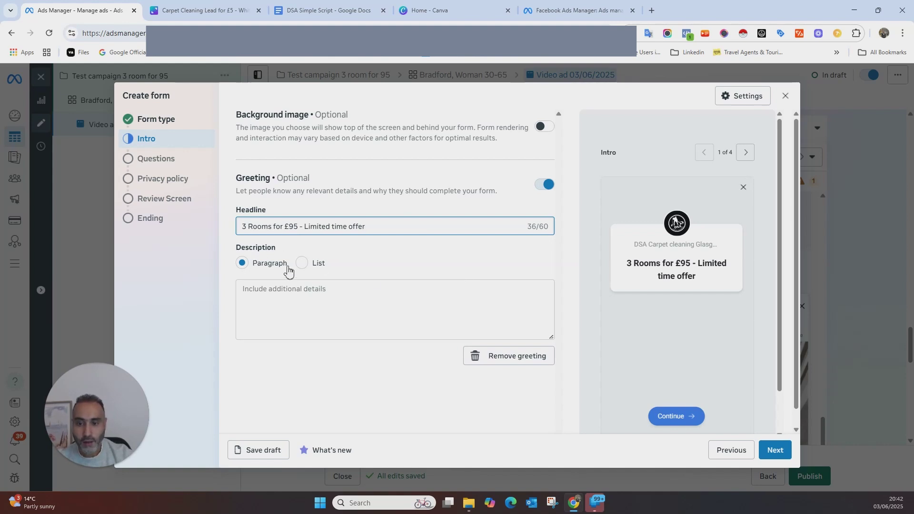
# Enter the greeting's paragraph description as "Please provide your details below to receive the offer.".
pyautogui.click(342, 296)
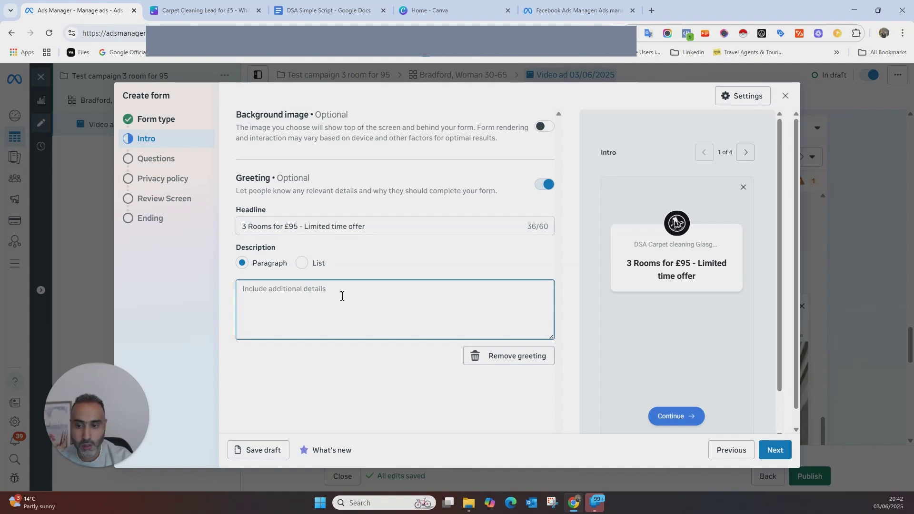
pyautogui.write('Please provid')
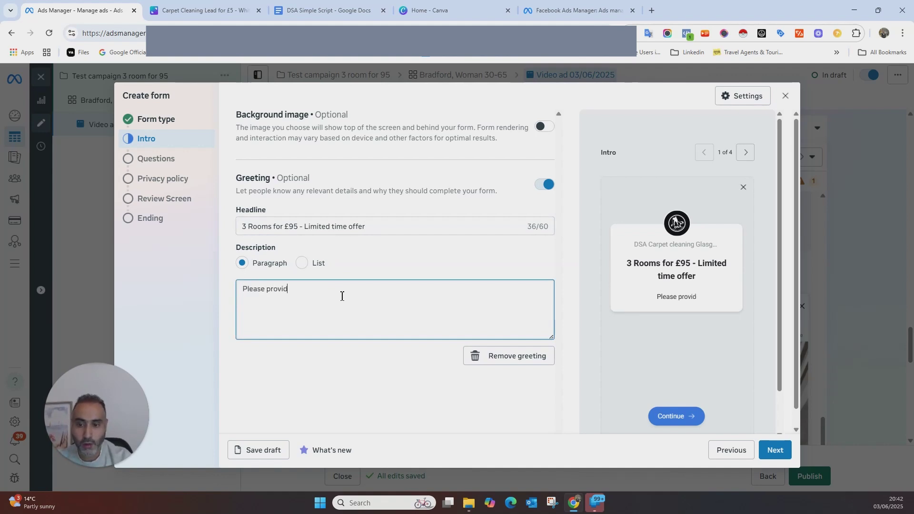
pyautogui.write('e your details bel')
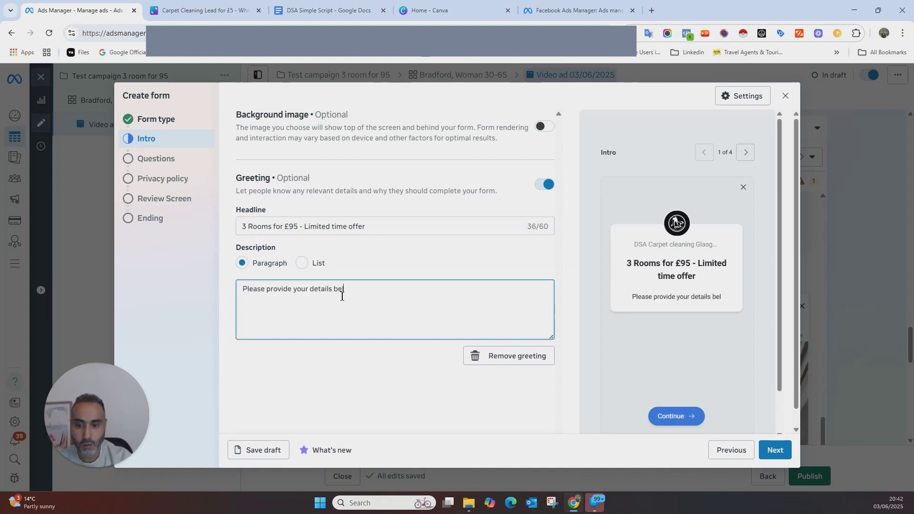
pyautogui.write('ow to')
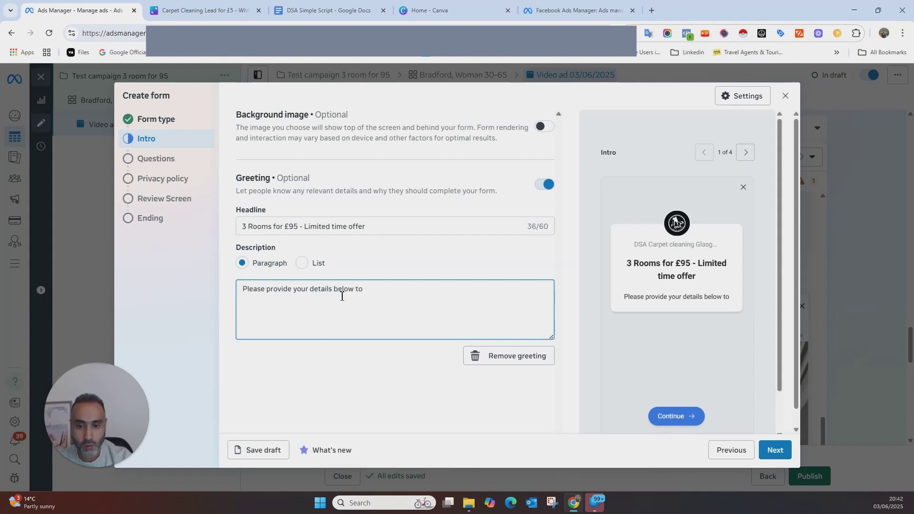
pyautogui.write(' recevie')
pyautogui.press('BackSpace')
pyautogui.press('BackSpace')
pyautogui.press('BackSpace')
pyautogui.write('ive the offer.')
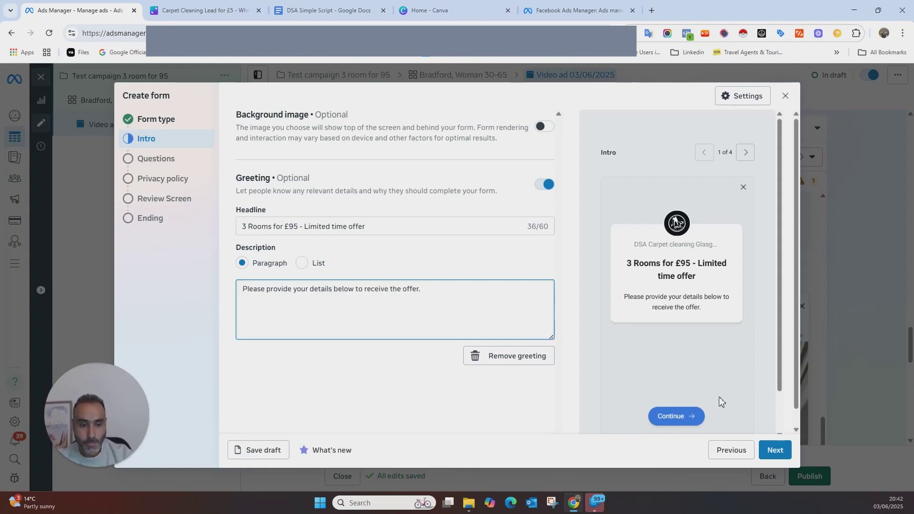
# In the Questions section's contact information, make the phone number required and the email optional, and place the phone number above the email.
pyautogui.click(775, 449)
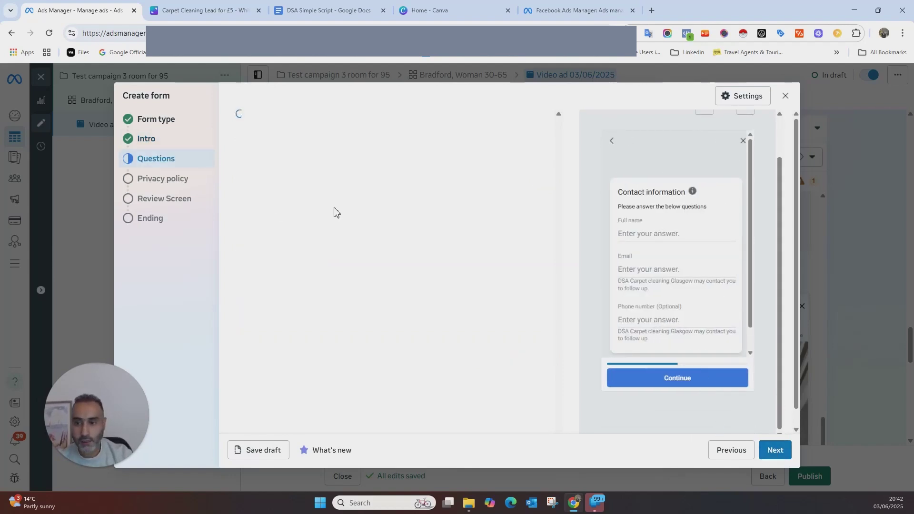
pyautogui.scroll(-4, 336, 221)
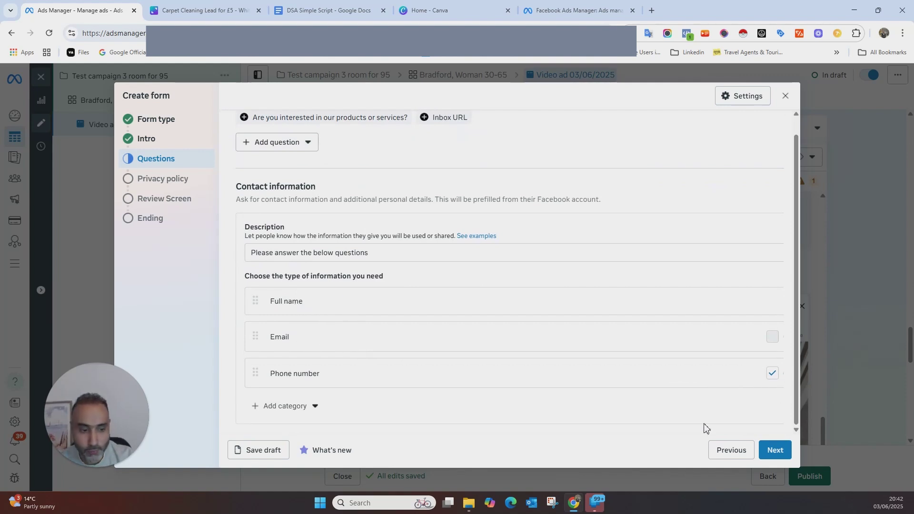
pyautogui.click(772, 374)
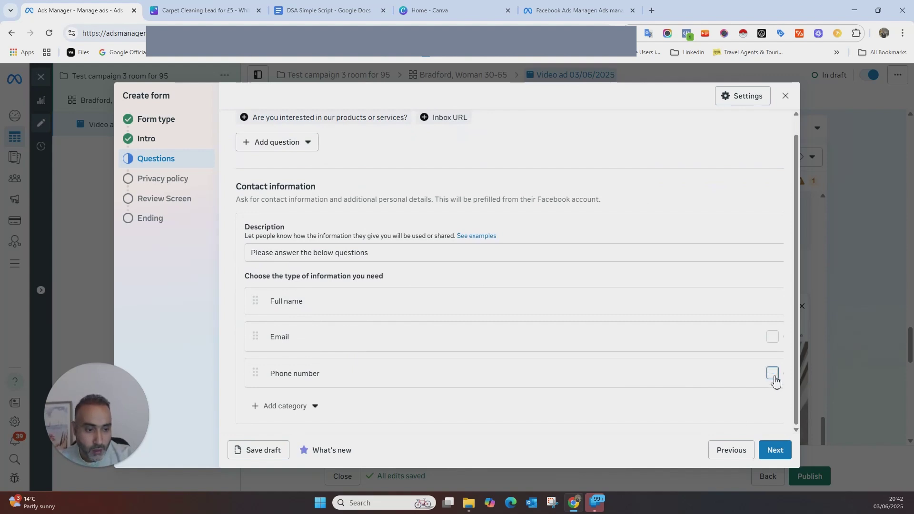
pyautogui.click(773, 338)
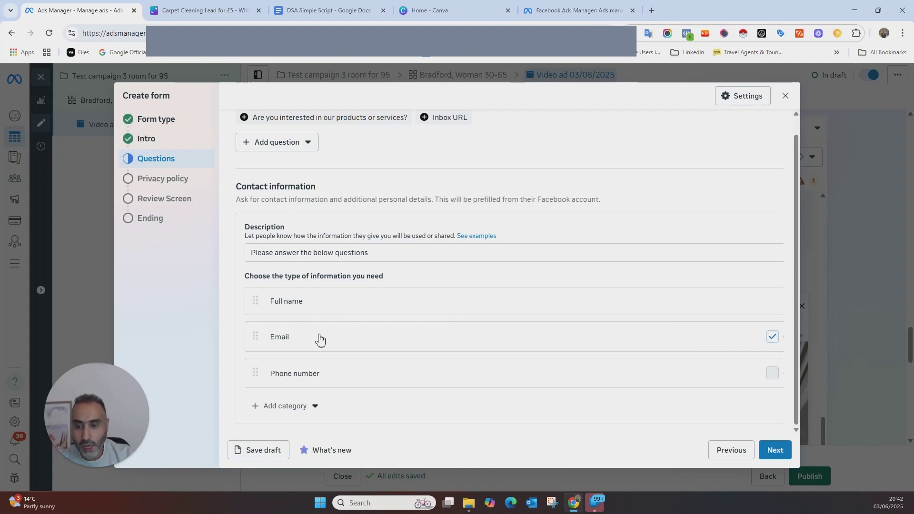
pyautogui.moveTo(260, 377); pyautogui.dragTo(262, 322)
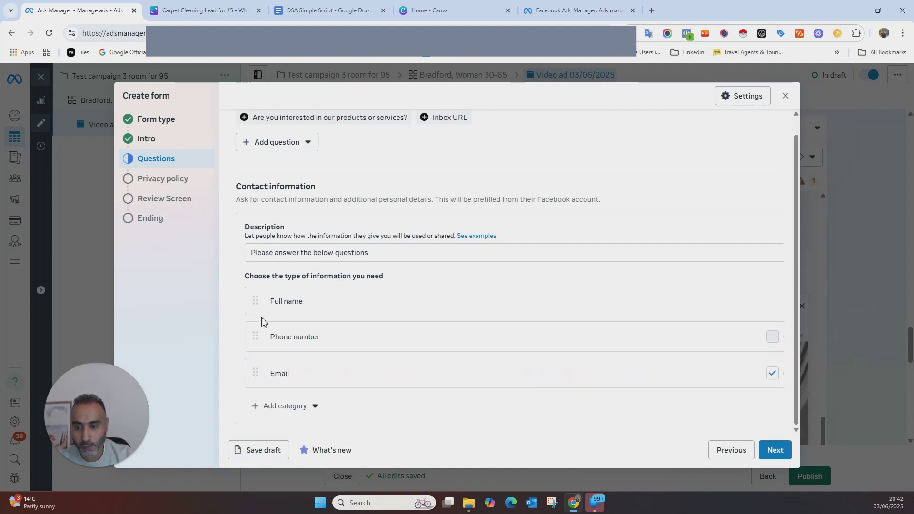
pyautogui.click(772, 374)
pyautogui.click(773, 374)
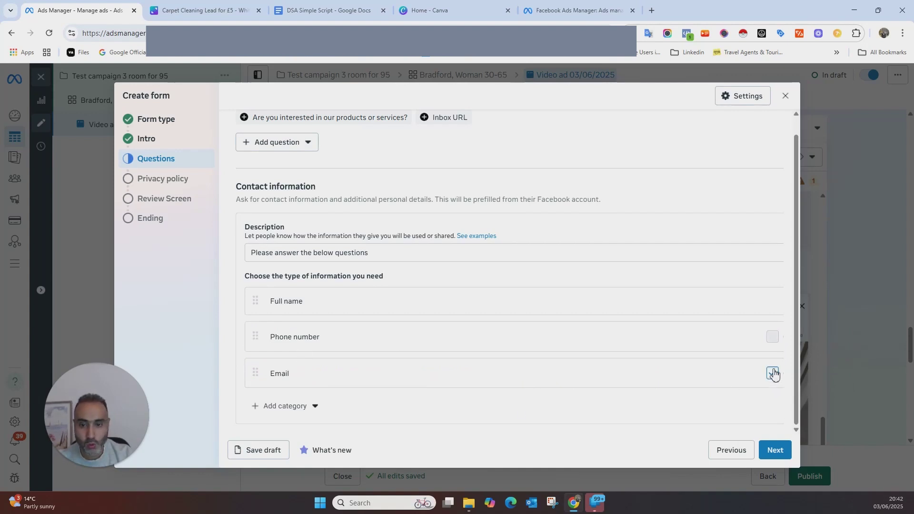
# Review the form's privacy policy link, review screen and ending message, including the additional action options for leads.
pyautogui.click(776, 450)
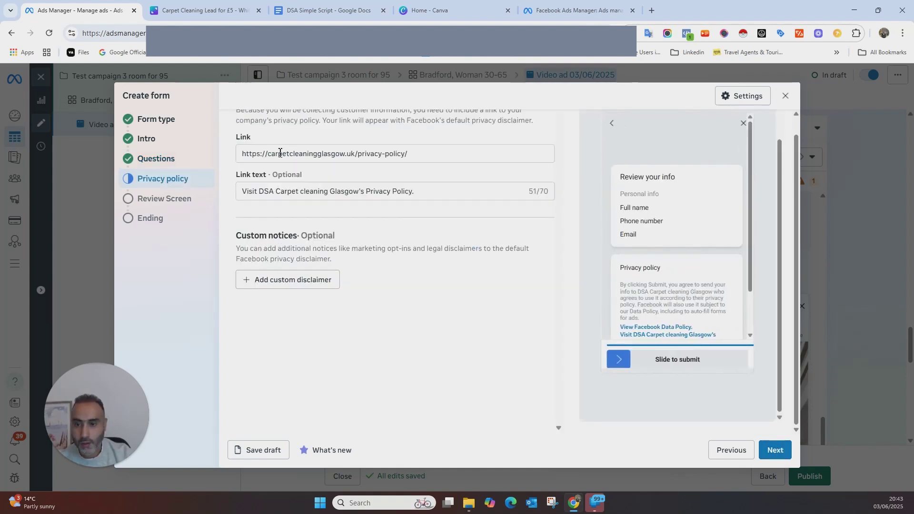
pyautogui.moveTo(264, 154); pyautogui.dragTo(496, 179)
pyautogui.moveTo(262, 233); pyautogui.dragTo(390, 248)
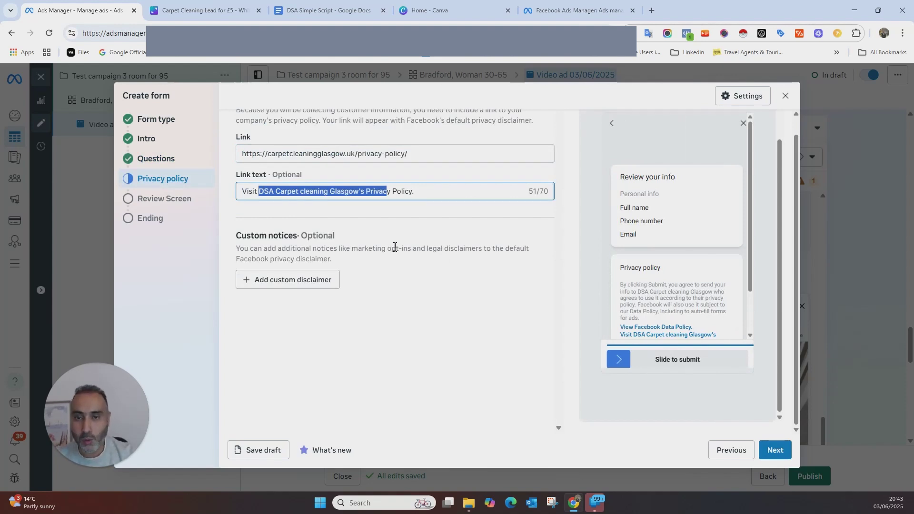
pyautogui.click(179, 198)
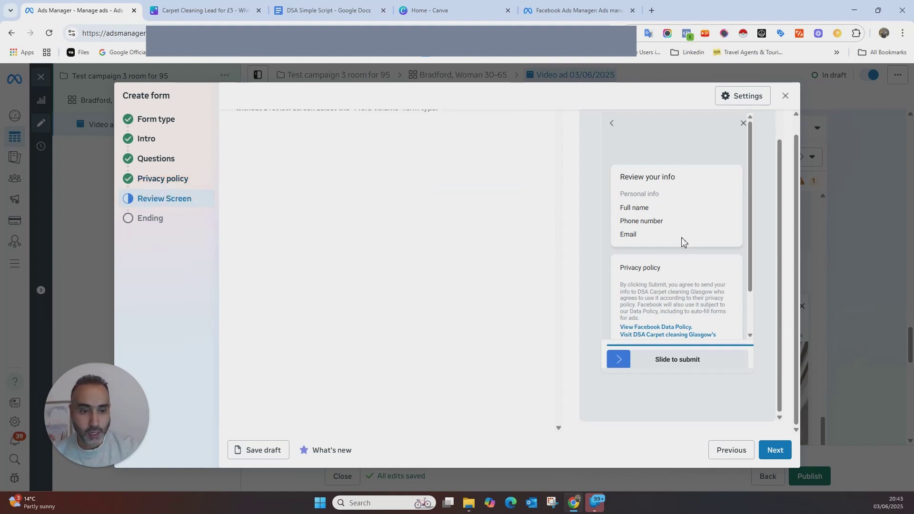
pyautogui.scroll(-2, 685, 238)
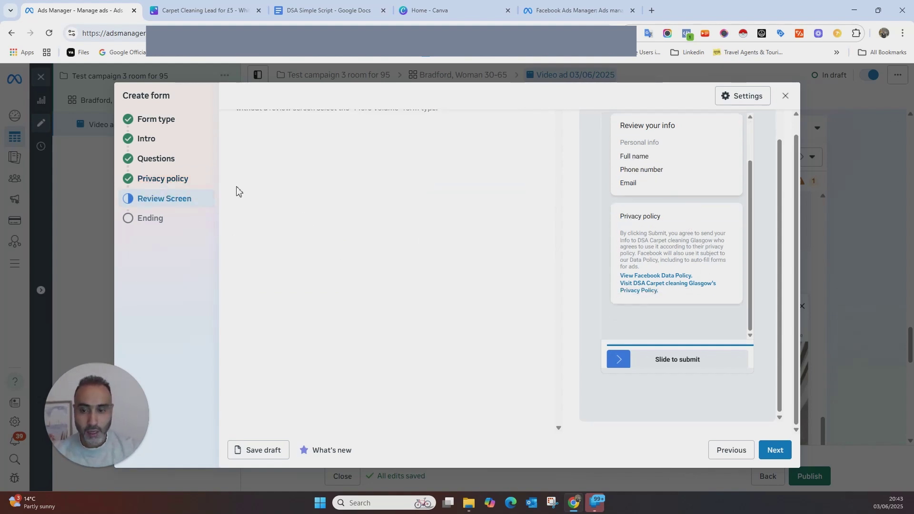
pyautogui.click(149, 219)
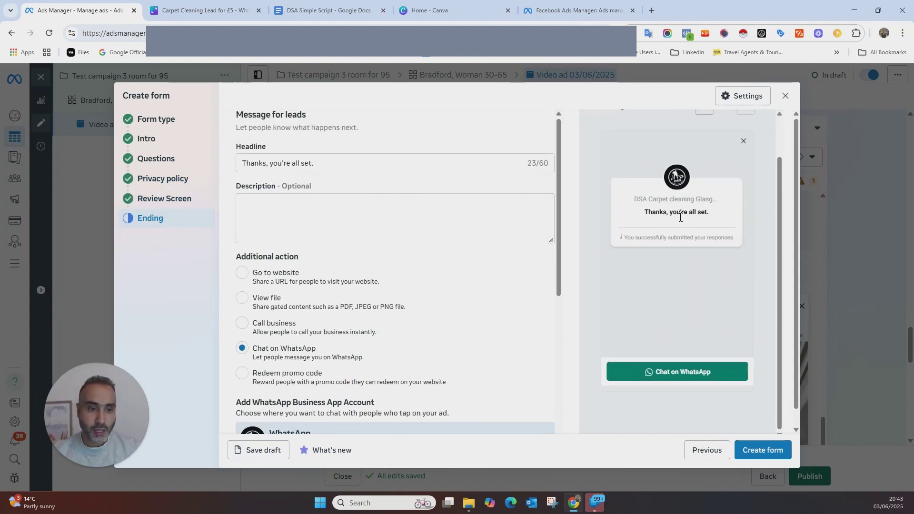
pyautogui.click(317, 209)
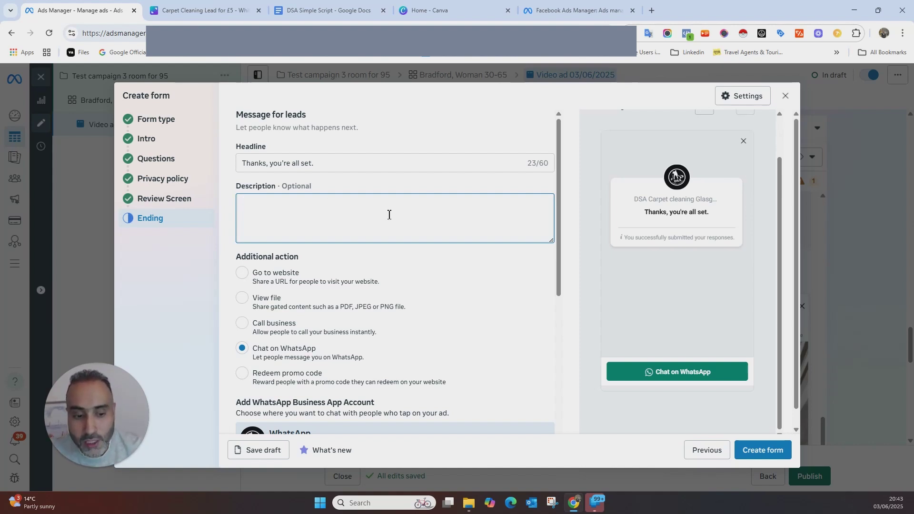
pyautogui.scroll(-1, 388, 233)
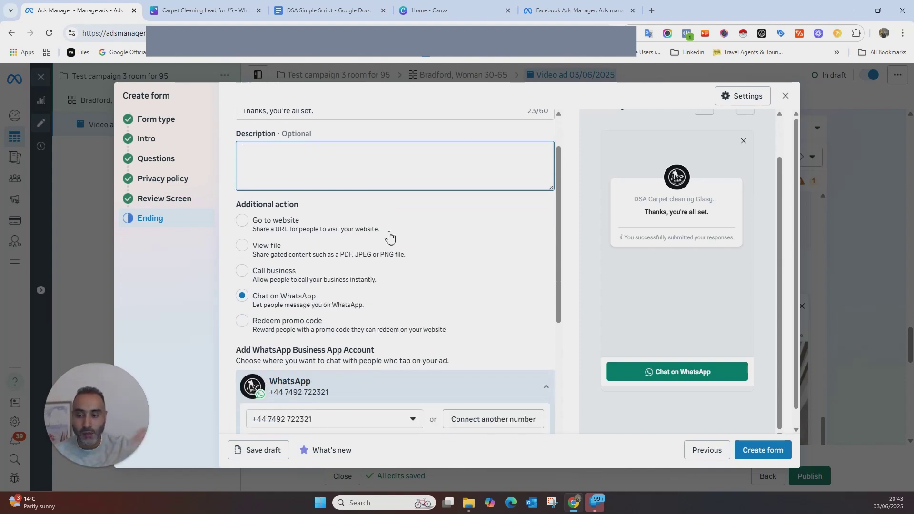
pyautogui.scroll(1, 389, 233)
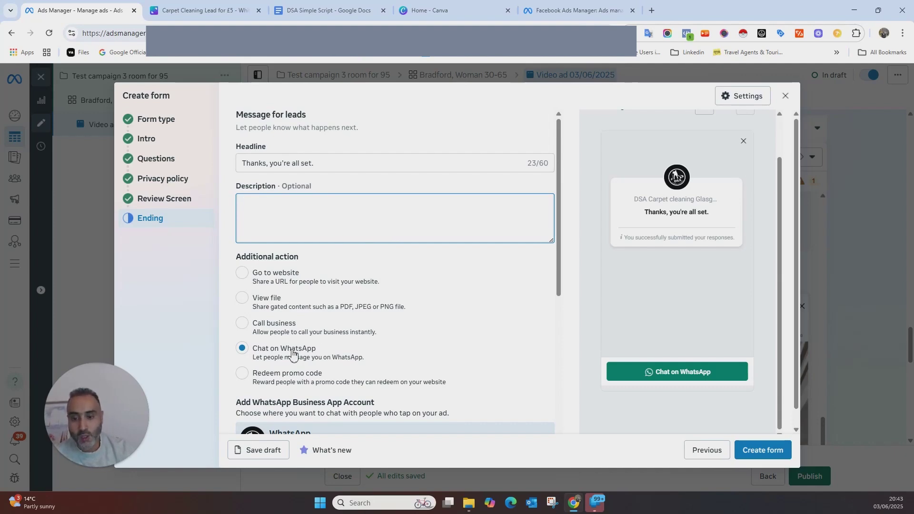
pyautogui.scroll(-3, 367, 338)
pyautogui.scroll(3, 405, 322)
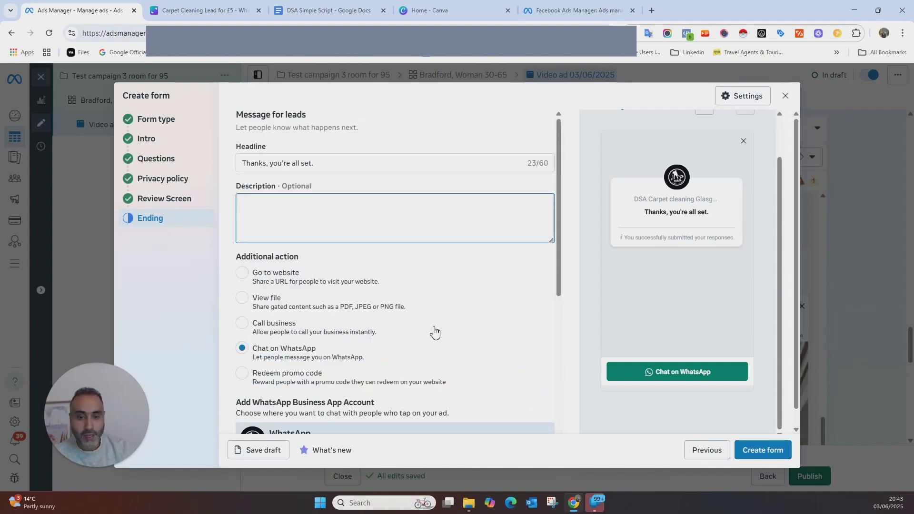
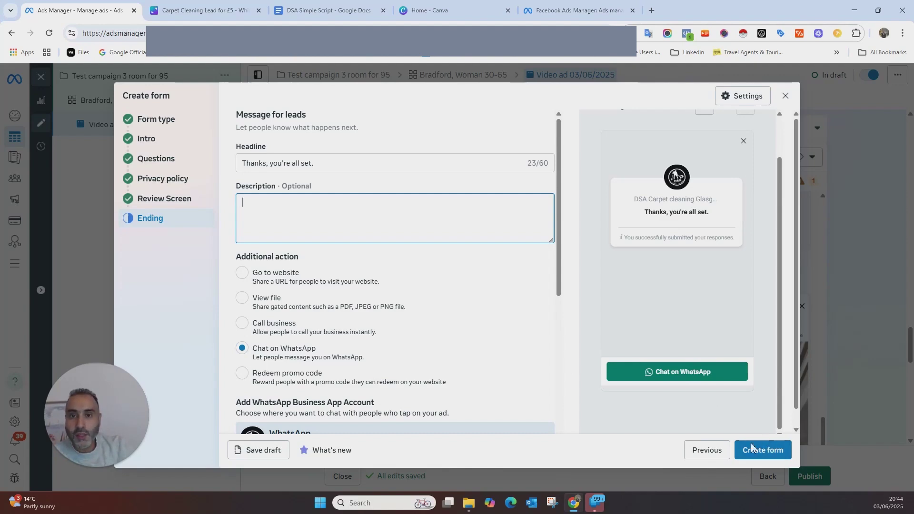
# Close the new lead form as a draft and select the existing form "3 Rooms for £95 Final Form-23/5/2025" for the ad.
pyautogui.click(785, 95)
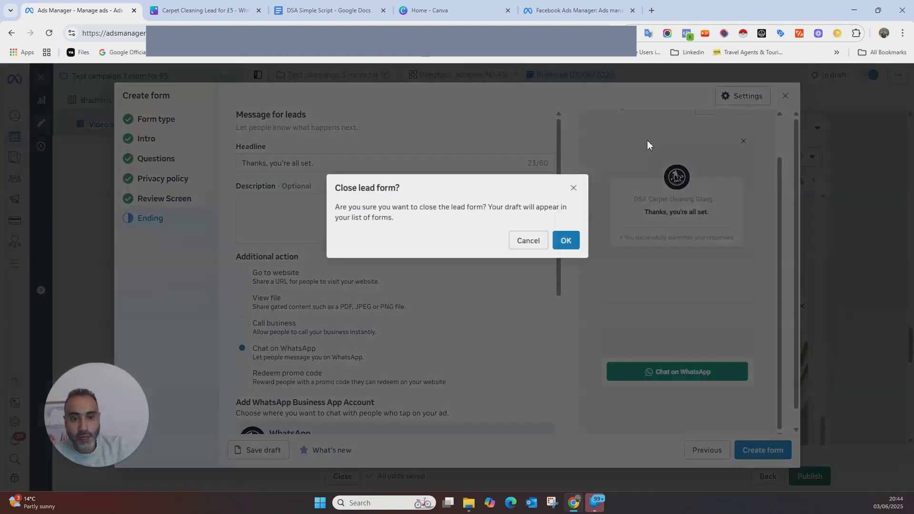
pyautogui.click(567, 241)
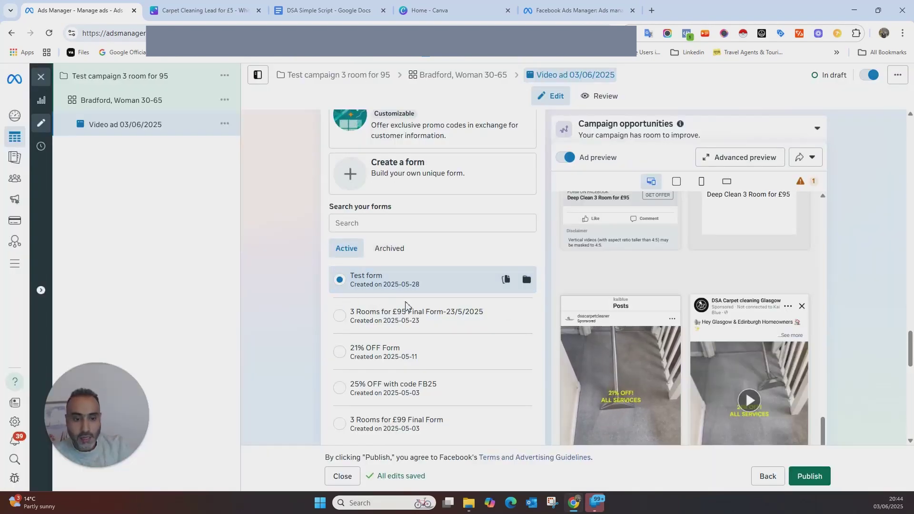
pyautogui.scroll(-2, 405, 305)
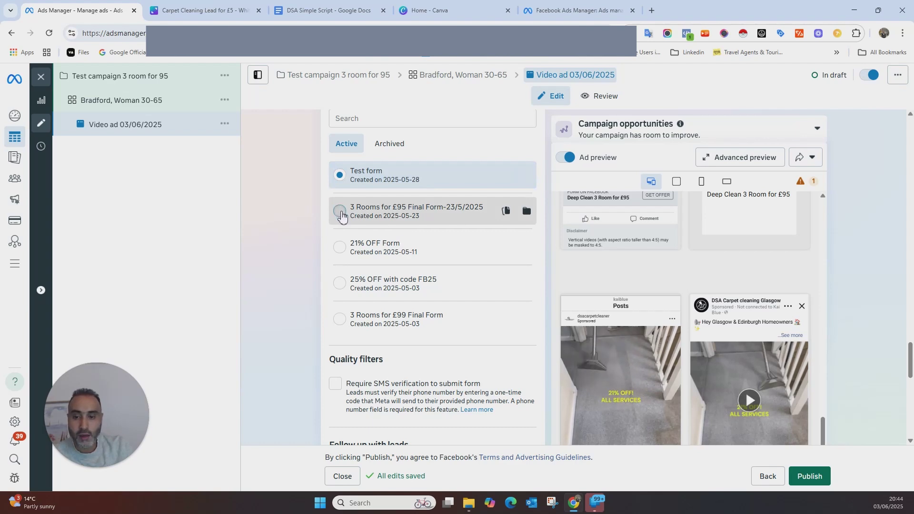
pyautogui.click(341, 213)
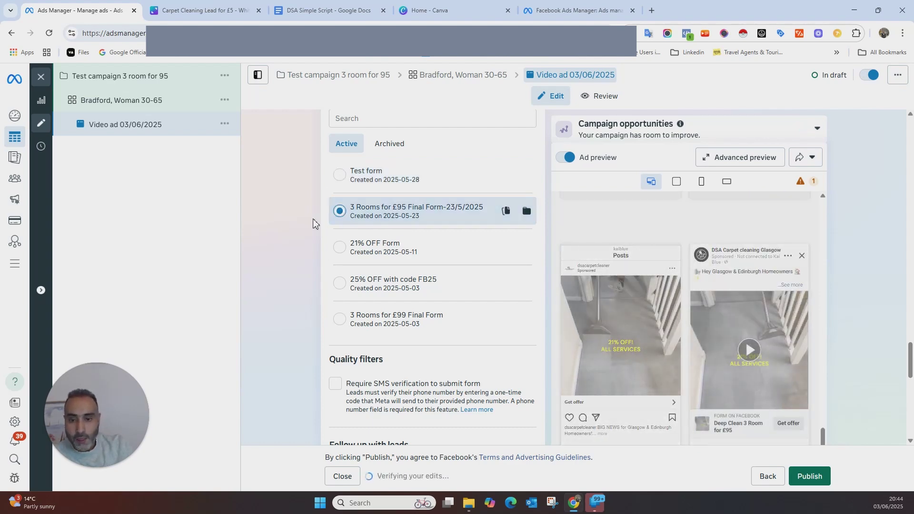
pyautogui.scroll(-8, 313, 224)
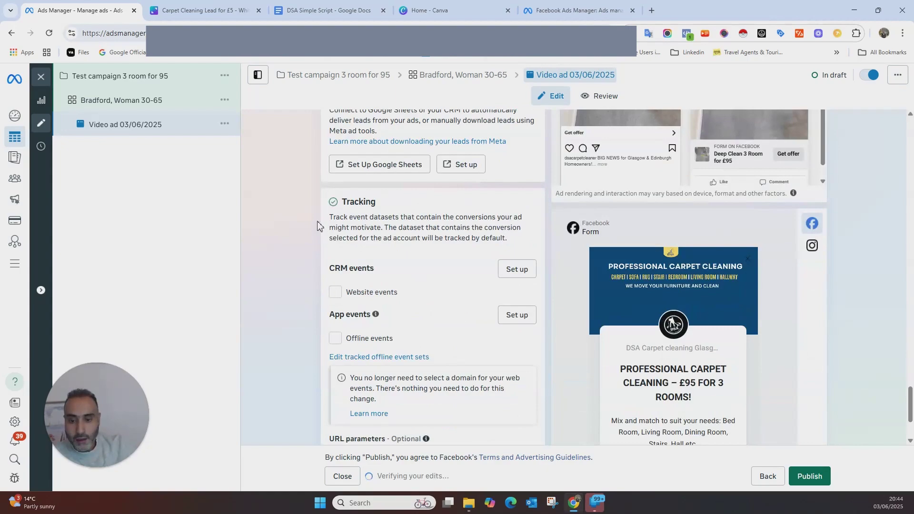
# Duplicate the ad "Video ad 03/06/2025" once within the original campaign, keeping existing reactions, comments and shares shown on the new ad.
pyautogui.scroll(-3, 318, 227)
pyautogui.scroll(12, 316, 225)
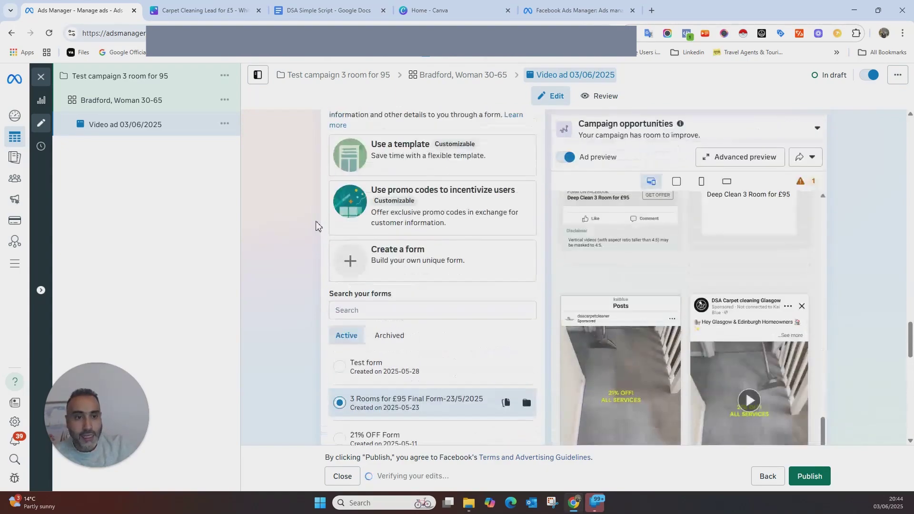
pyautogui.scroll(-12, 309, 219)
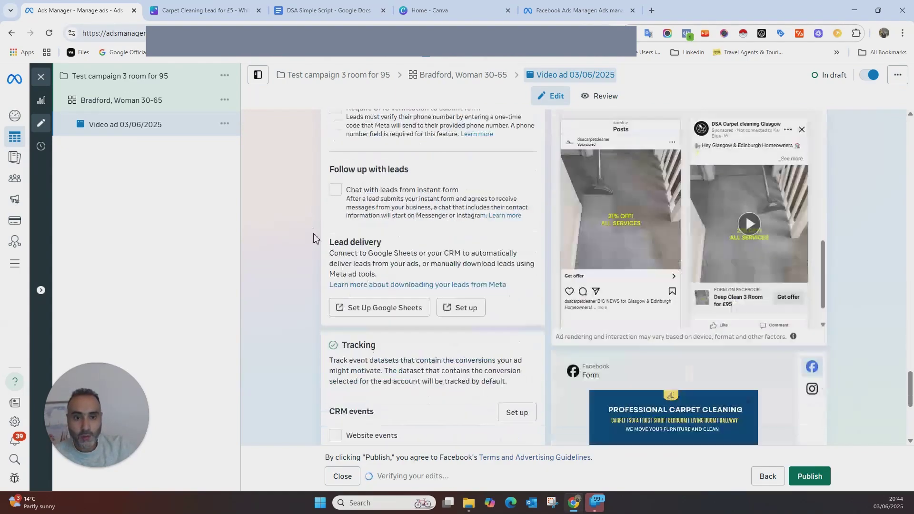
pyautogui.scroll(10, 317, 248)
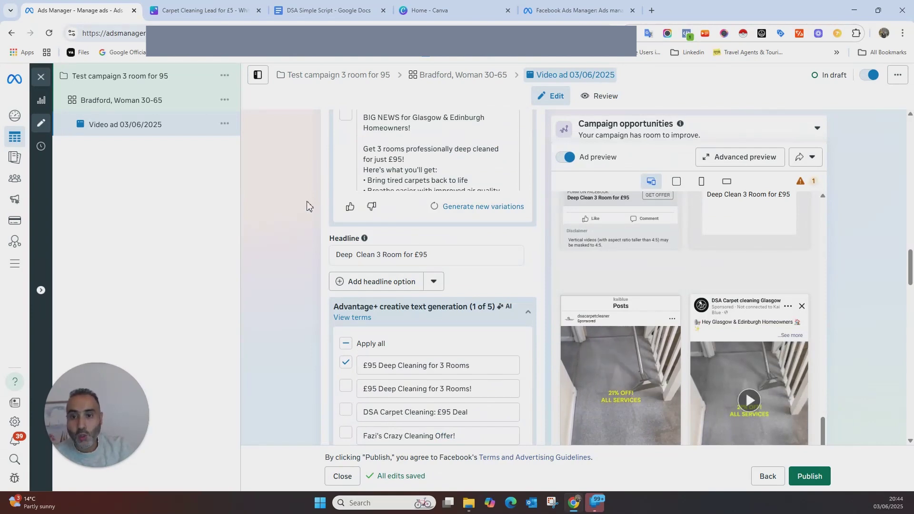
pyautogui.scroll(5, 318, 210)
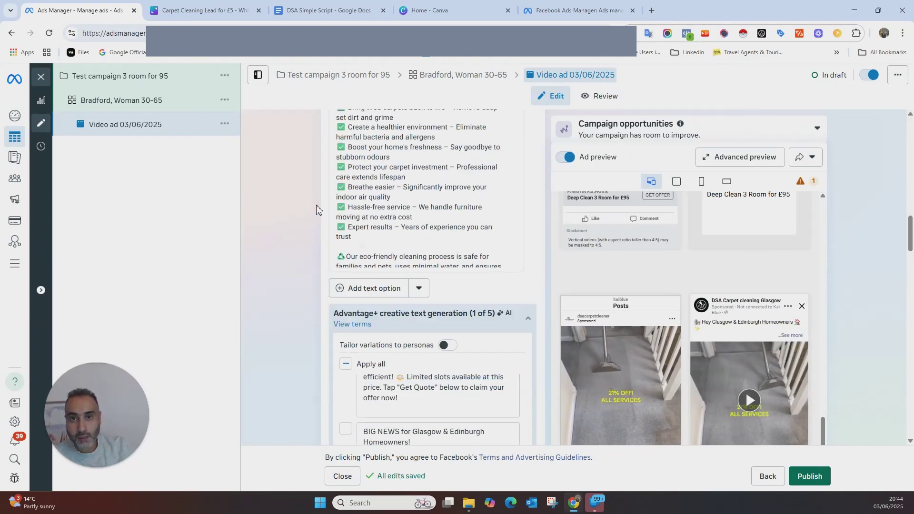
pyautogui.scroll(6, 318, 210)
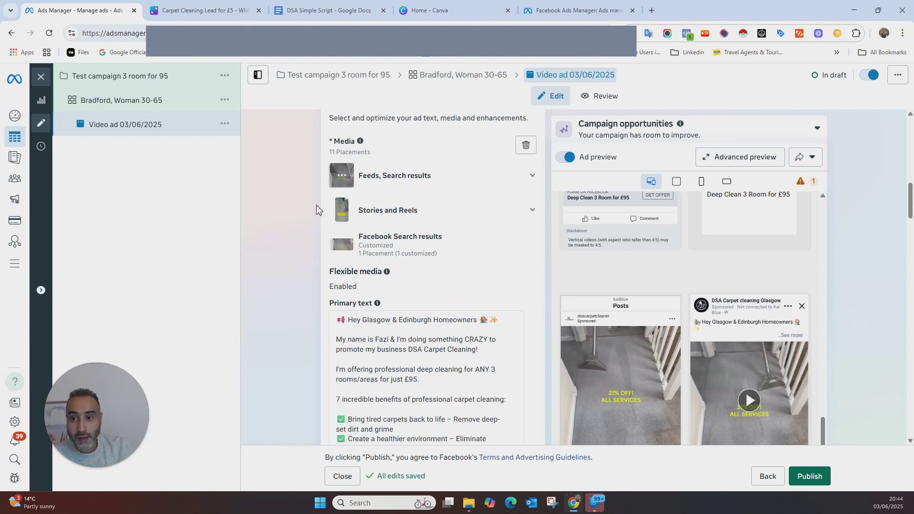
pyautogui.rightClick(223, 124)
pyautogui.click(223, 123)
pyautogui.click(224, 123)
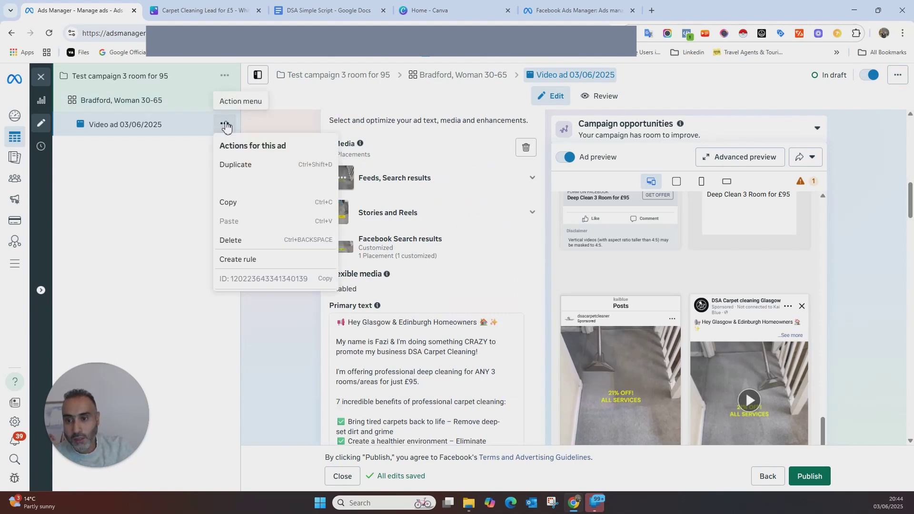
pyautogui.click(248, 165)
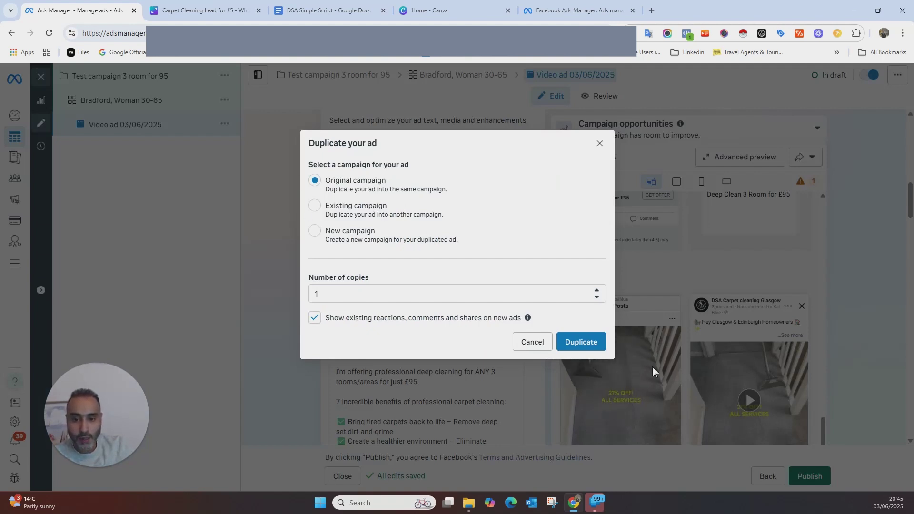
pyautogui.moveTo(333, 293); pyautogui.dragTo(296, 292)
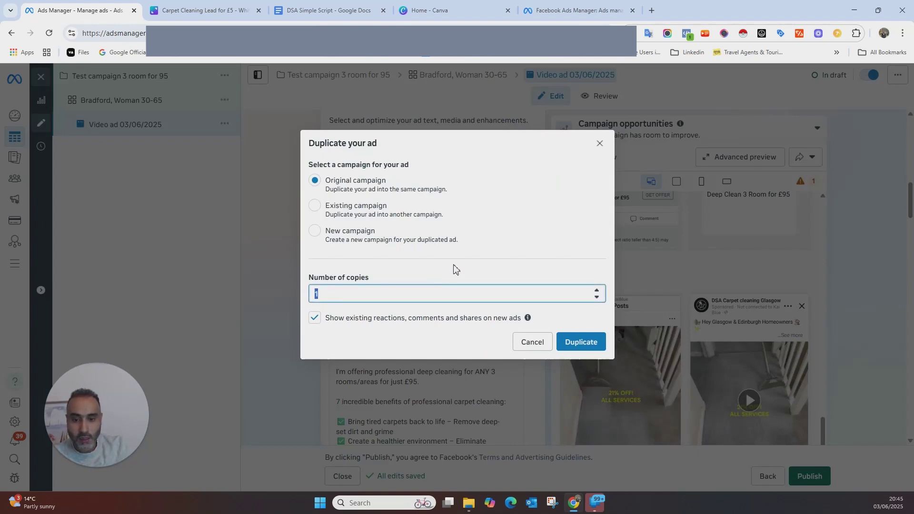
pyautogui.click(585, 344)
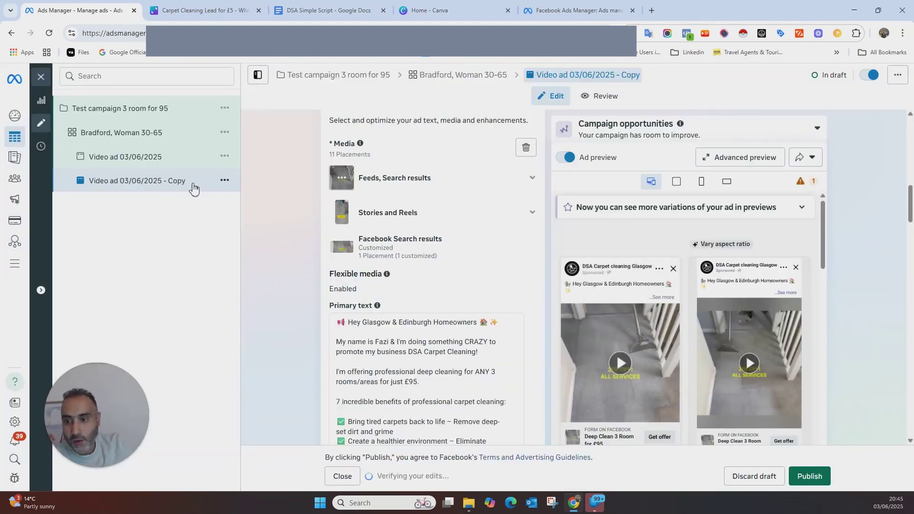
# Rename the duplicated ad as "image ad 03/06/2025".
pyautogui.scroll(5, 406, 212)
pyautogui.scroll(5, 409, 210)
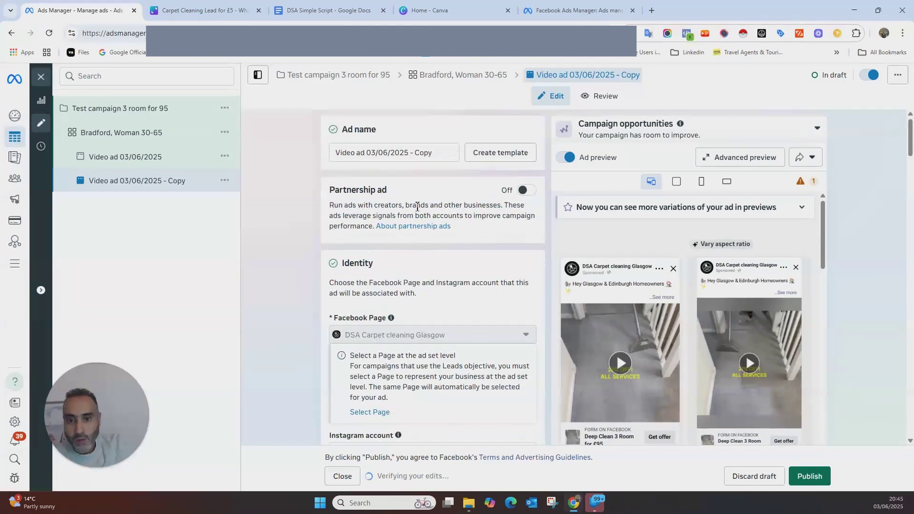
pyautogui.tripleClick(431, 161)
pyautogui.write('image ad')
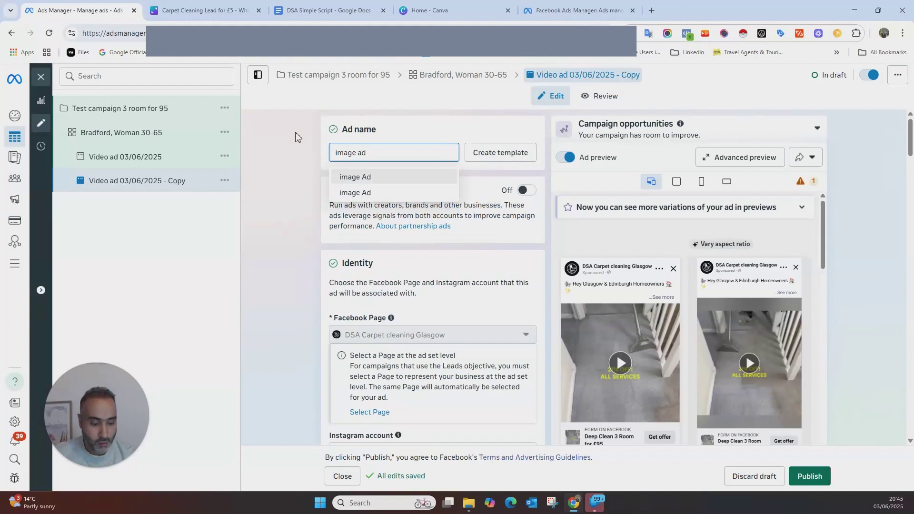
pyautogui.write(' 03/06/2025')
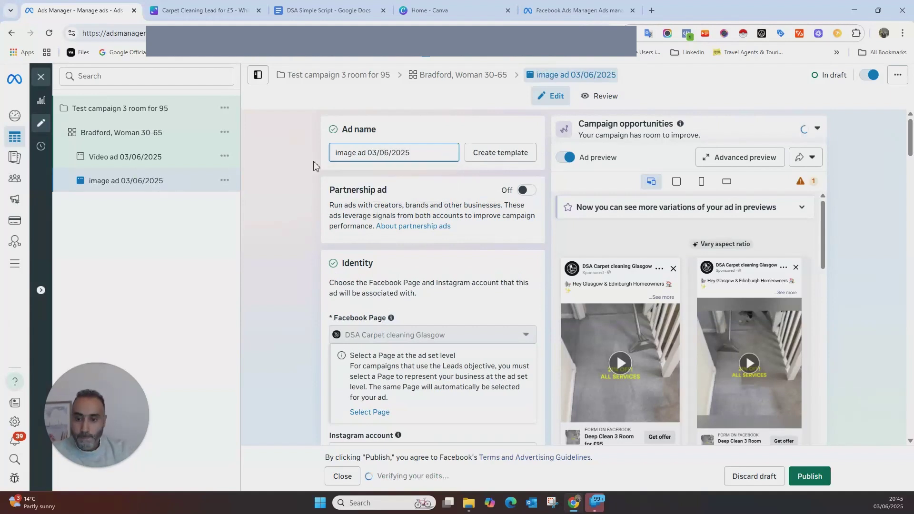
pyautogui.click(301, 171)
# Remove the existing video media from the image ad's creative.
pyautogui.scroll(-2, 301, 170)
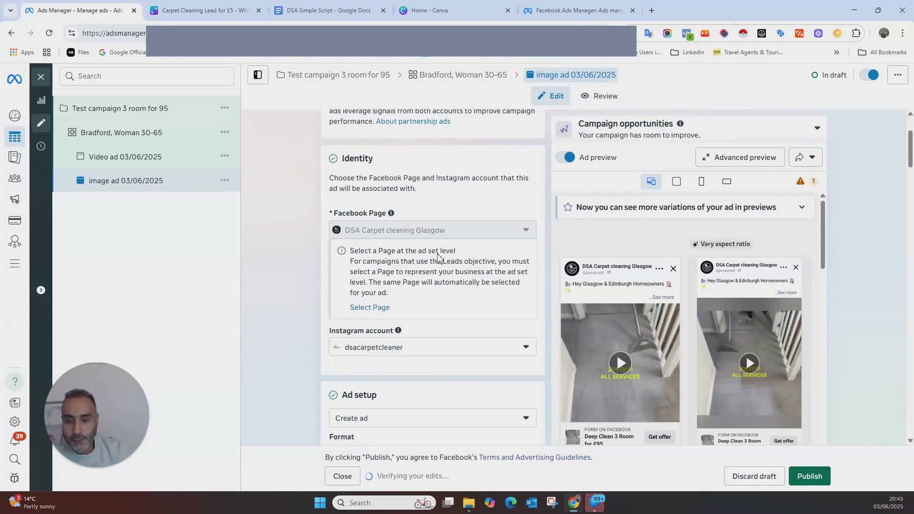
pyautogui.scroll(-2, 413, 160)
pyautogui.scroll(2, 437, 182)
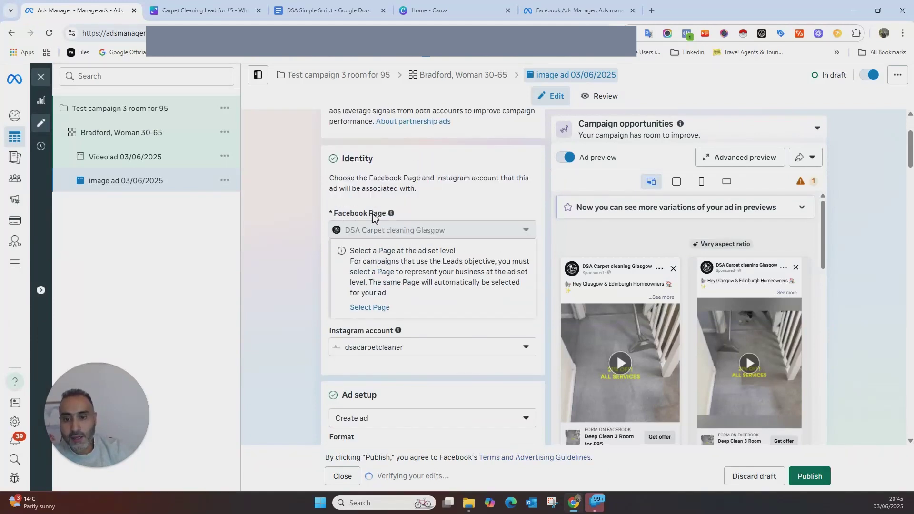
pyautogui.scroll(-2, 405, 224)
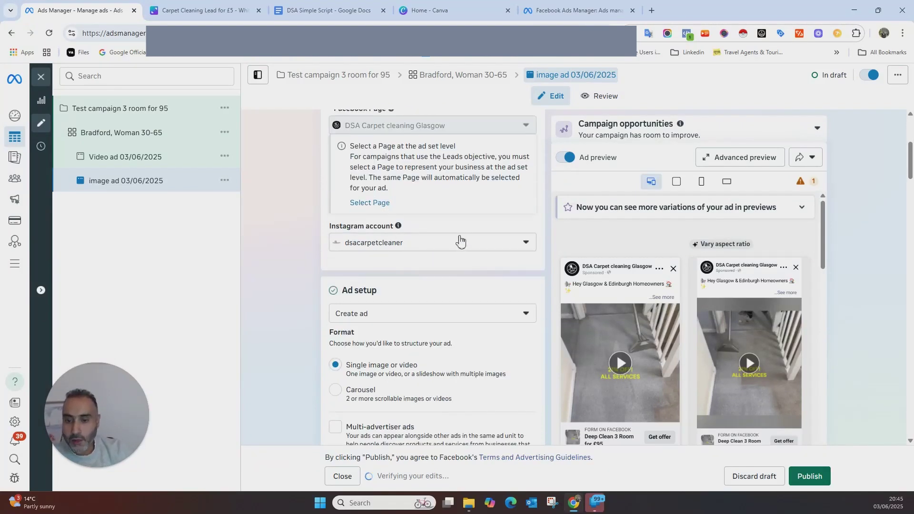
pyautogui.scroll(-2, 460, 242)
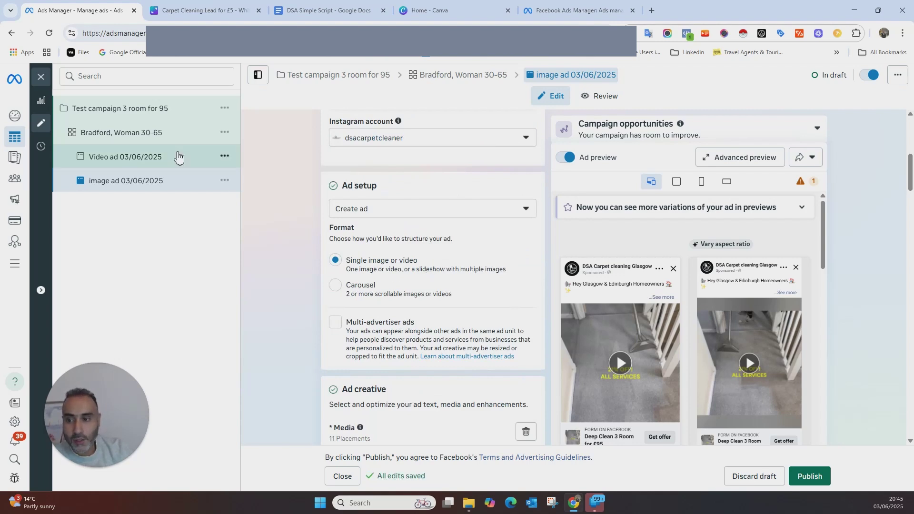
pyautogui.scroll(-4, 427, 267)
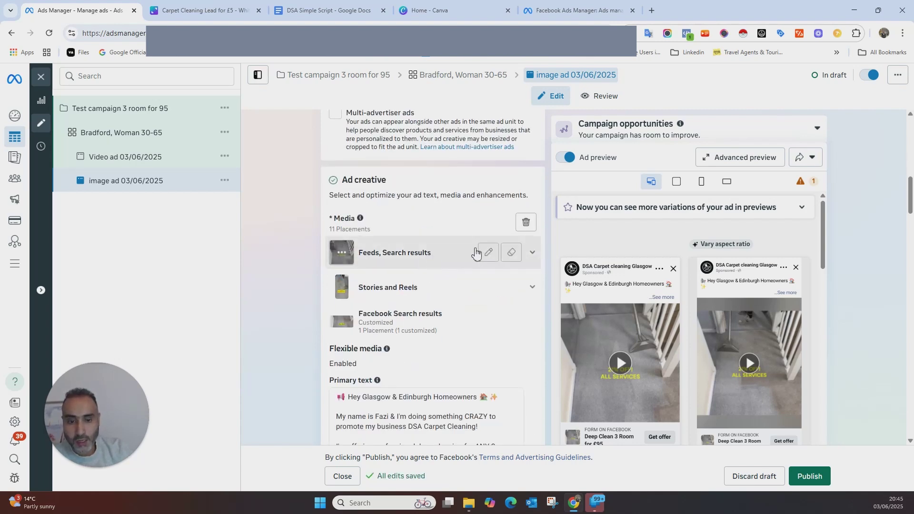
pyautogui.click(526, 224)
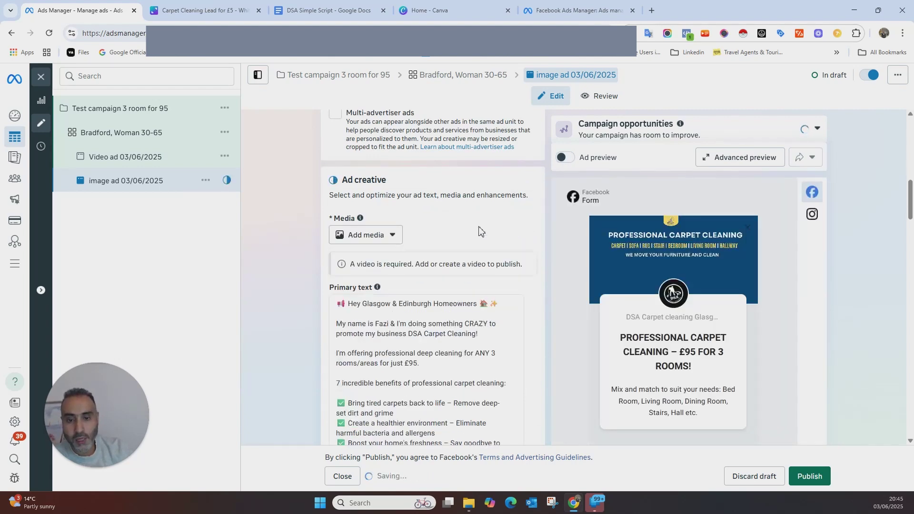
# Add the green 1080 × 1920 "3 Rooms Carpet Cleaning For £95" account image as the ad's media and continue to cropping.
pyautogui.scroll(-1, 473, 230)
pyautogui.click(366, 182)
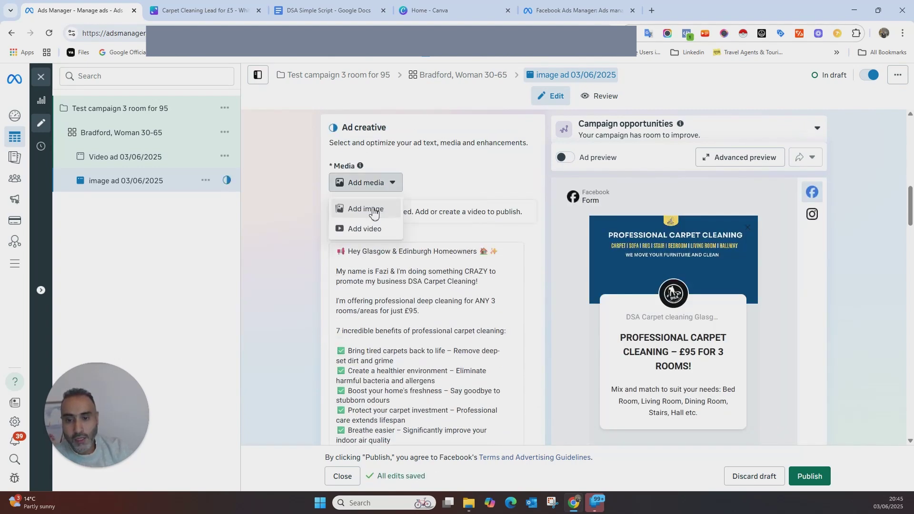
pyautogui.click(374, 212)
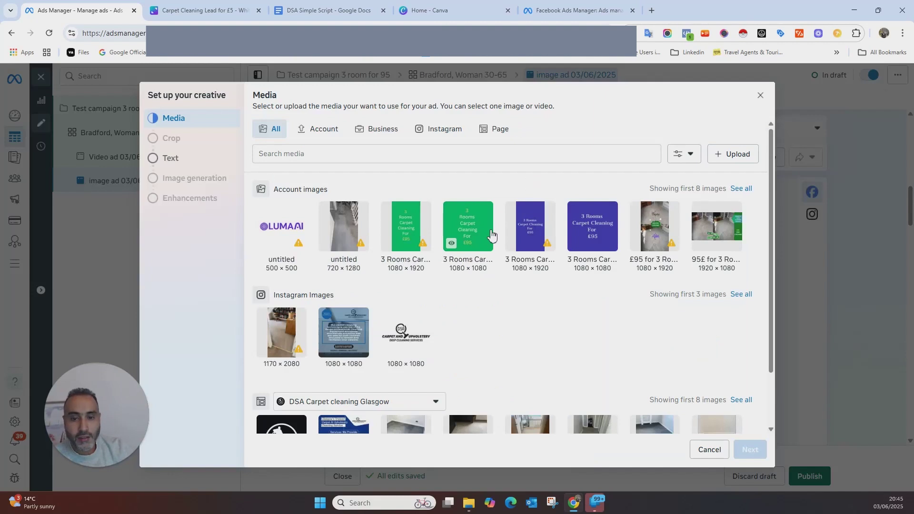
pyautogui.click(406, 227)
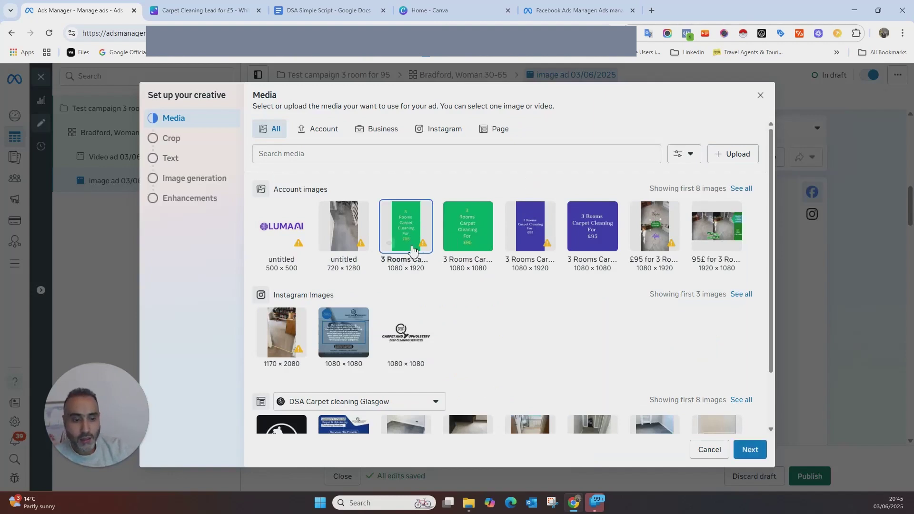
pyautogui.click(751, 449)
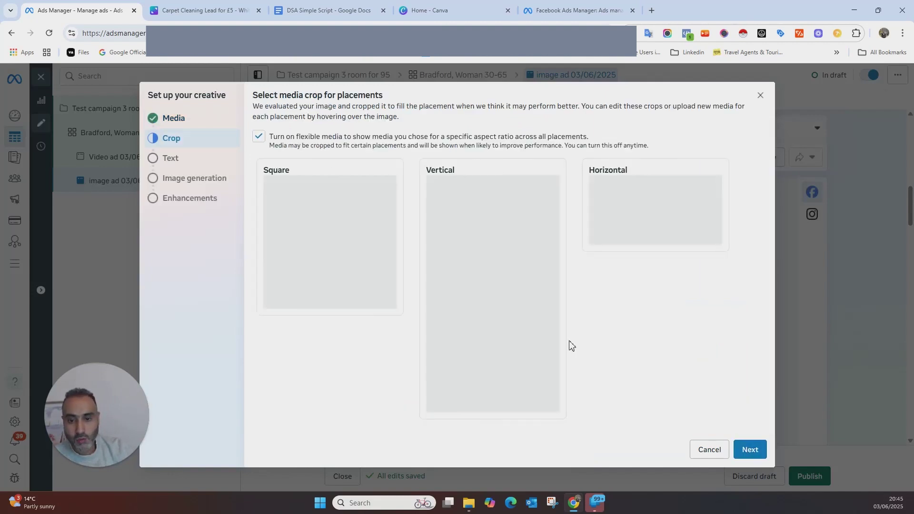
# Replace the square placement's media with the green 1080 × 1080 "3 Rooms Carpet Cleaning For £95" image.
pyautogui.scroll(-1, 499, 300)
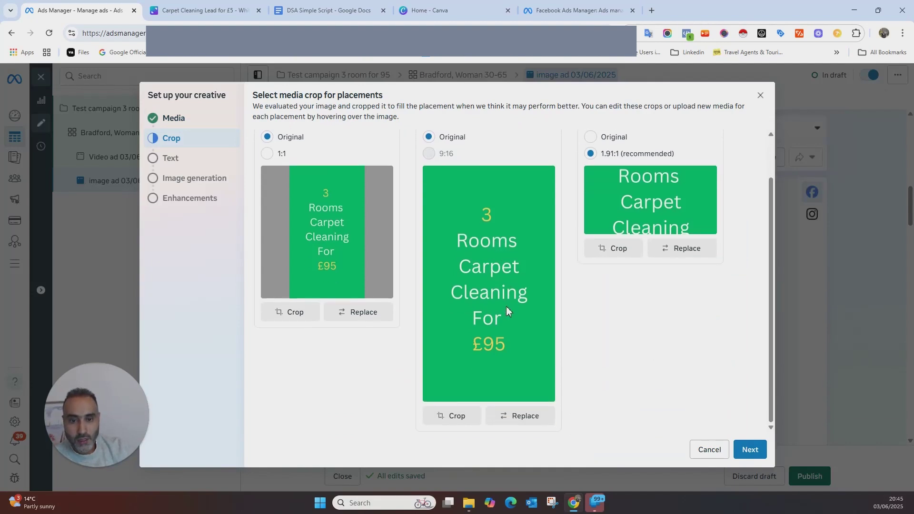
pyautogui.scroll(1, 313, 176)
pyautogui.click(267, 201)
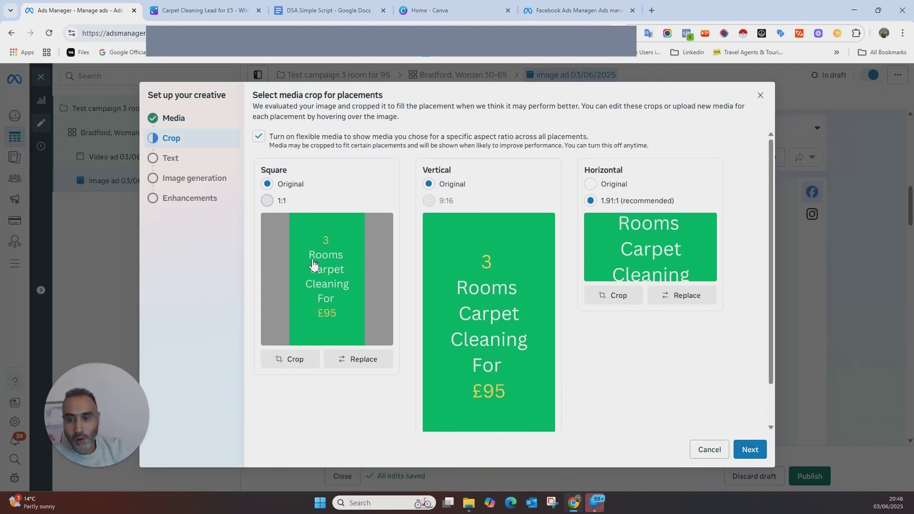
pyautogui.click(364, 360)
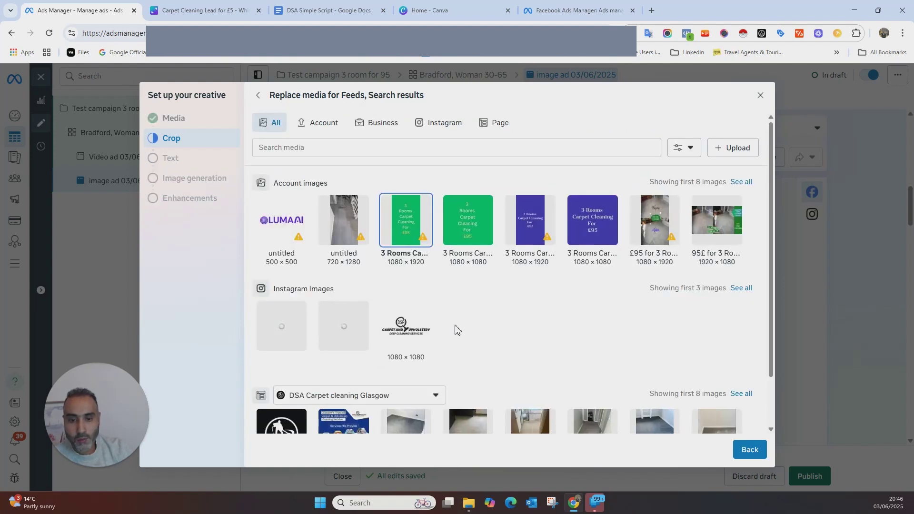
pyautogui.click(749, 449)
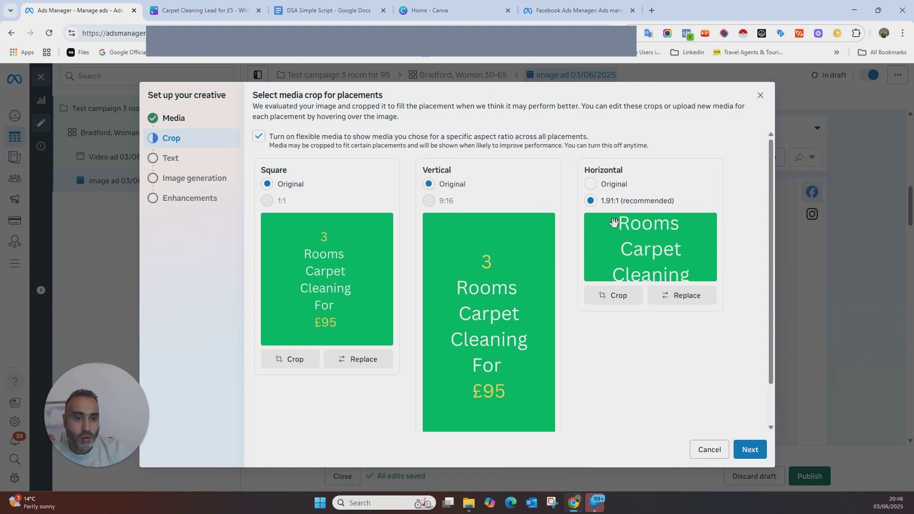
# Replace the horizontal placement's media with the 1920 × 1080 before-and-after £95 image, crop it to 1.91:1, and continue to the text options.
pyautogui.click(694, 296)
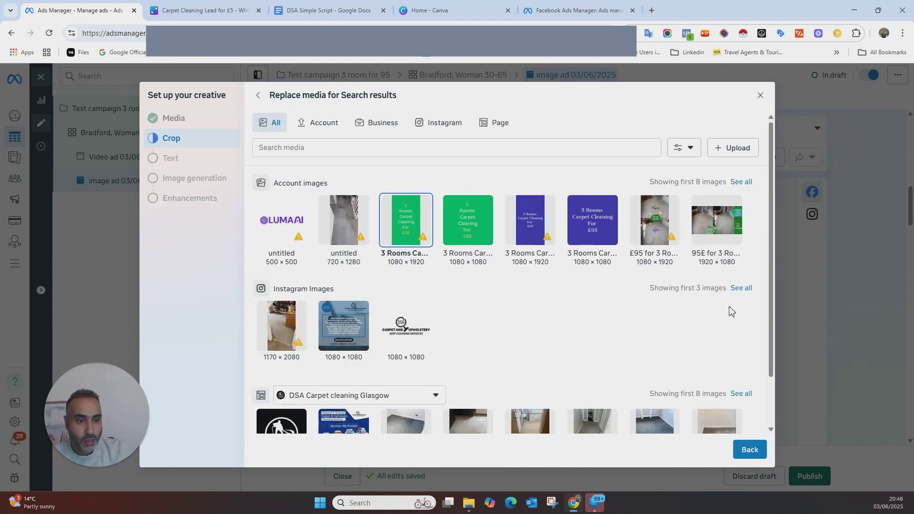
pyautogui.click(711, 223)
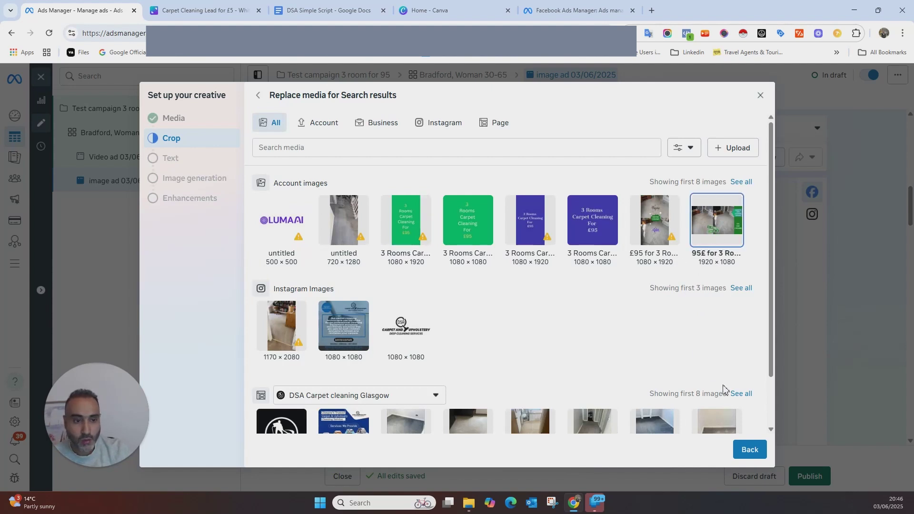
pyautogui.click(751, 448)
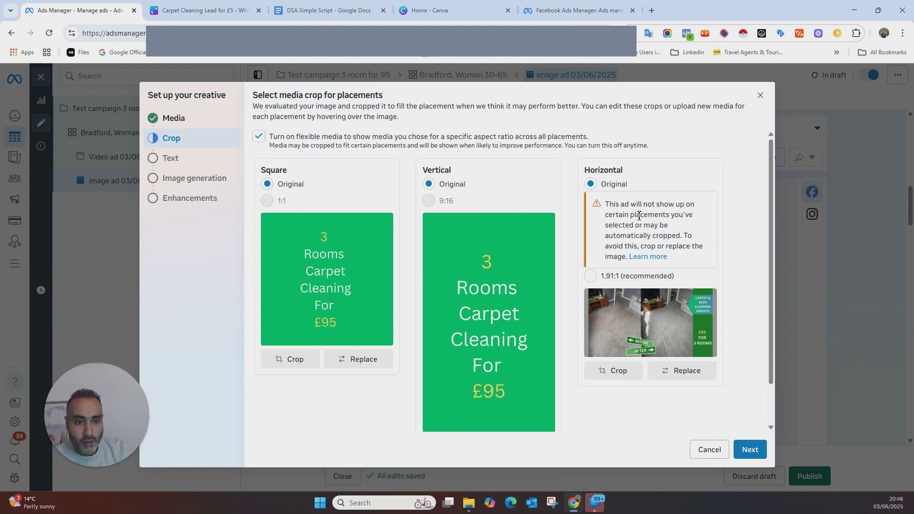
pyautogui.moveTo(630, 210); pyautogui.dragTo(699, 225)
pyautogui.click(714, 234)
pyautogui.click(591, 277)
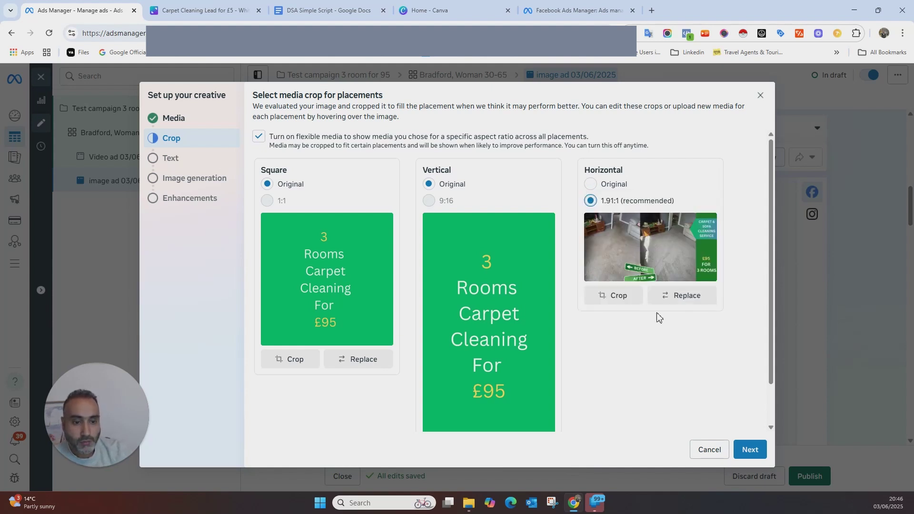
pyautogui.scroll(-1, 699, 355)
pyautogui.click(751, 449)
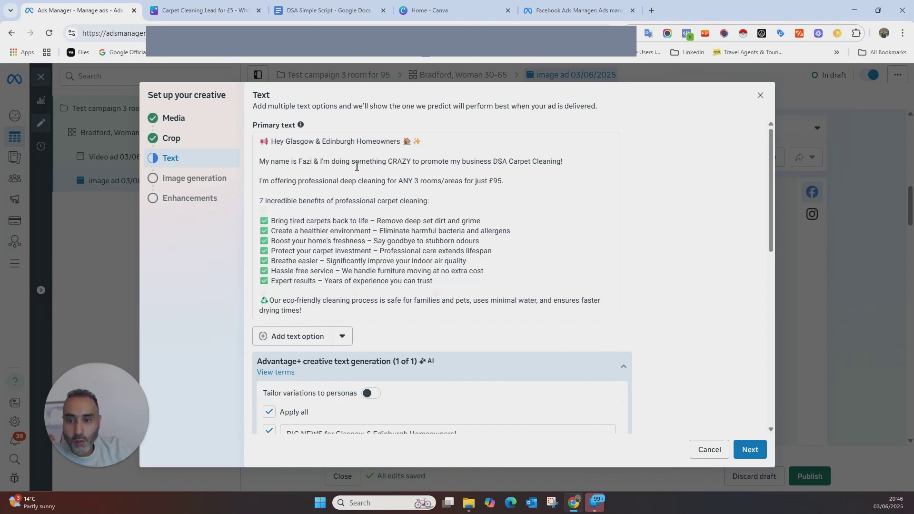
# Keep the existing ad texts, headline and "Get offer" call to action, and skip AI image generation to reach the creative enhancements.
pyautogui.scroll(-5, 391, 183)
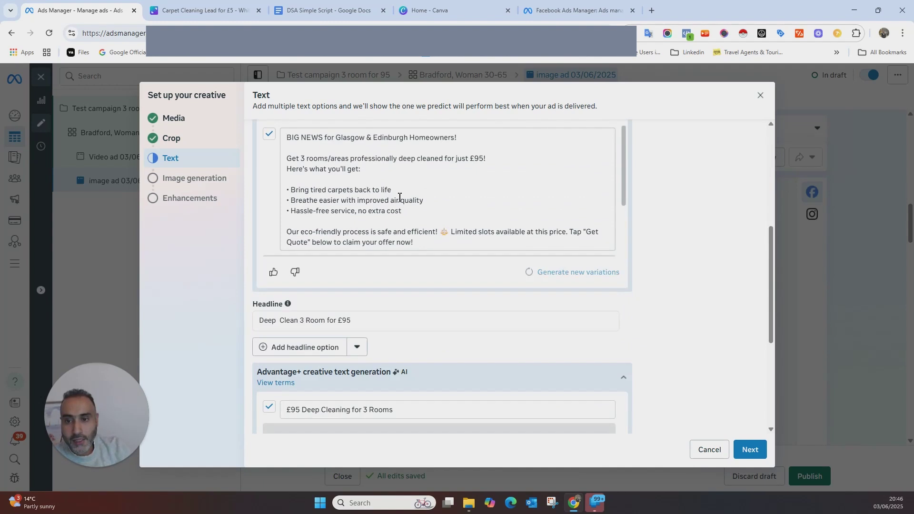
pyautogui.scroll(-5, 638, 219)
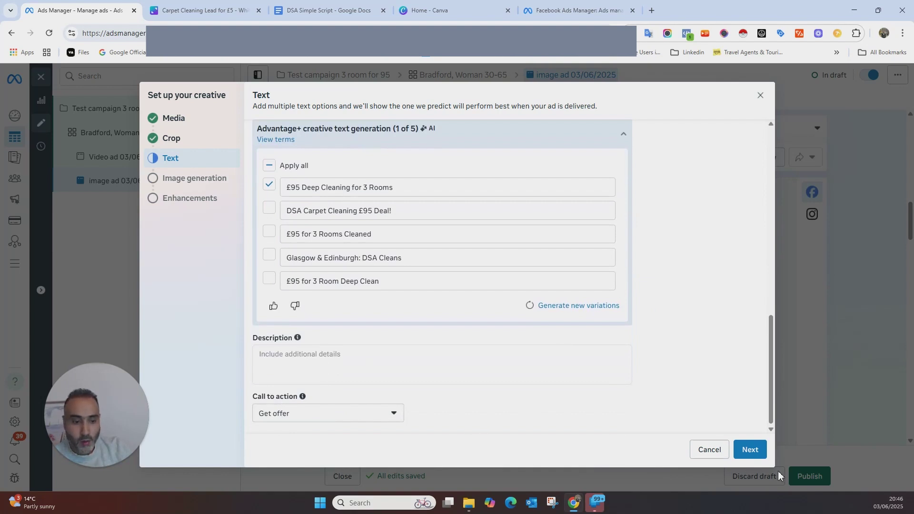
pyautogui.click(751, 450)
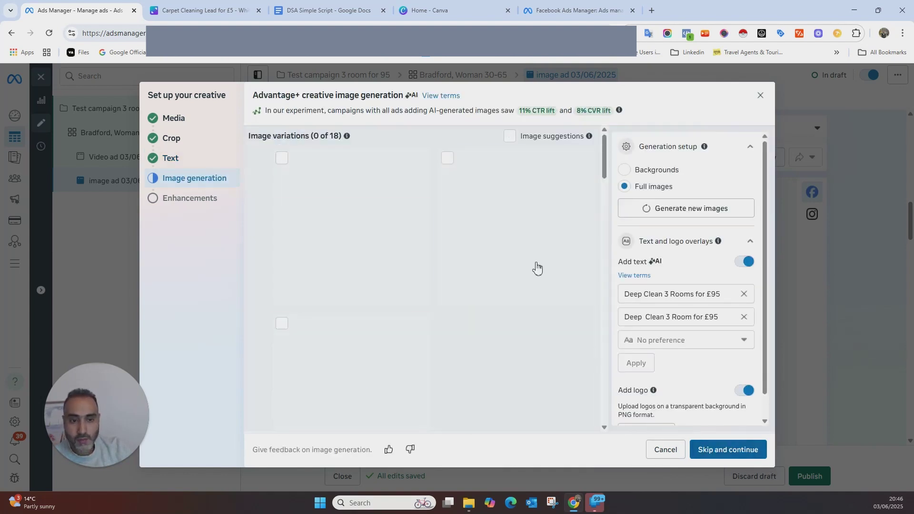
pyautogui.click(731, 453)
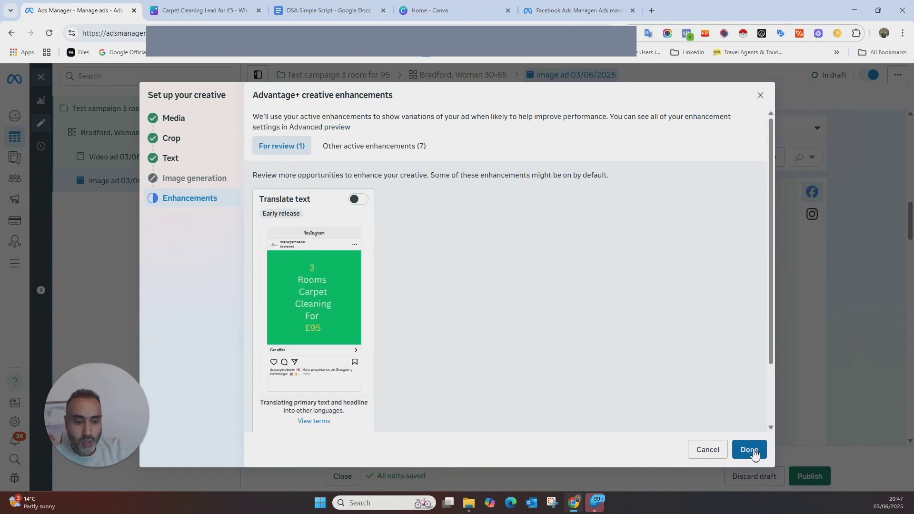
# Finish the image ad's creative setup with text translation left off, and review its description, call to action and destination settings.
pyautogui.click(749, 449)
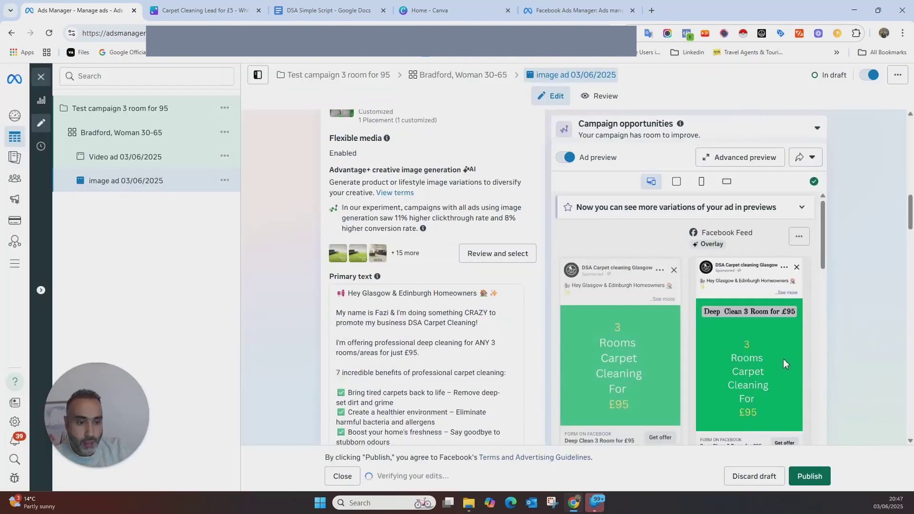
pyautogui.scroll(-15, 558, 287)
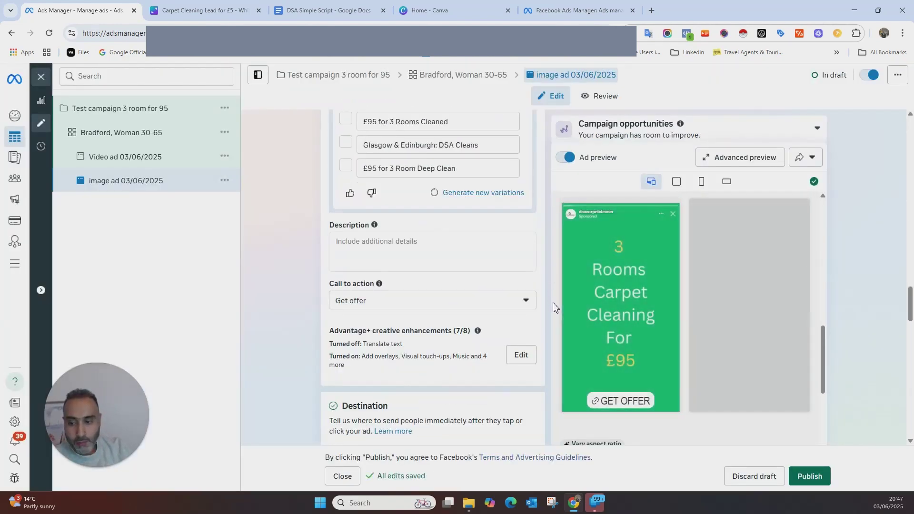
pyautogui.scroll(-3, 758, 305)
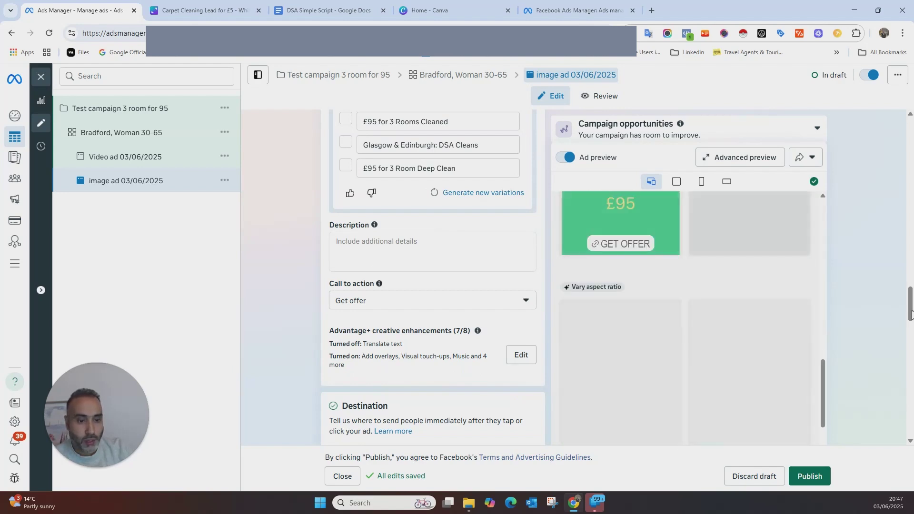
pyautogui.scroll(-10, 883, 313)
pyautogui.scroll(12, 894, 316)
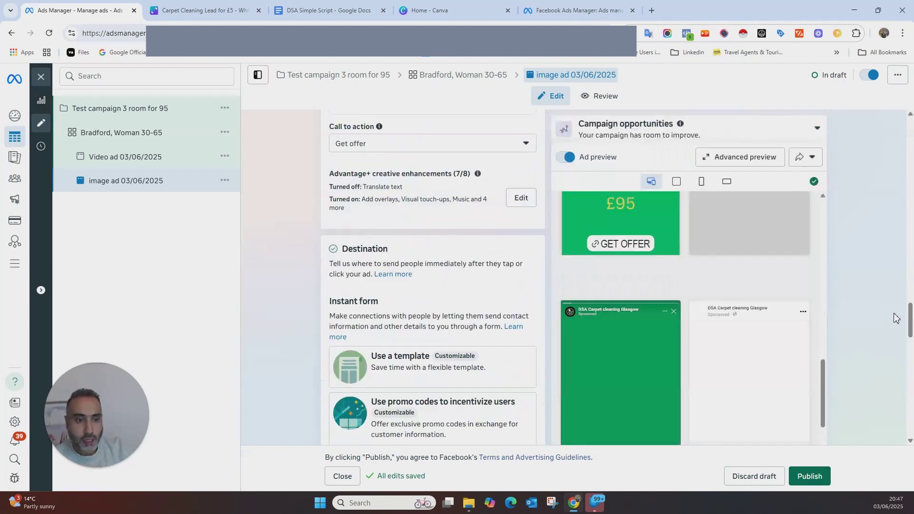
# Check the image ad's appearance across all Facebook and Instagram placements in the advanced preview, and close the preview without saving.
pyautogui.click(762, 159)
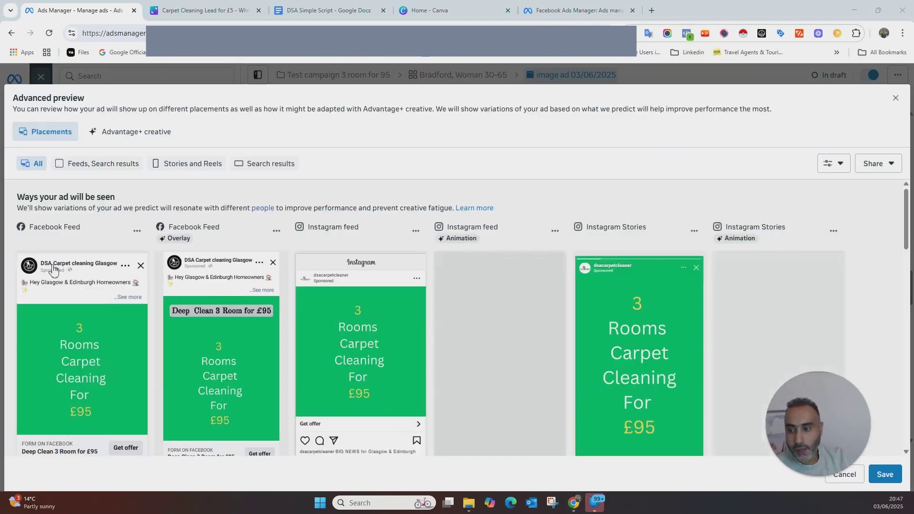
pyautogui.scroll(-5, 281, 281)
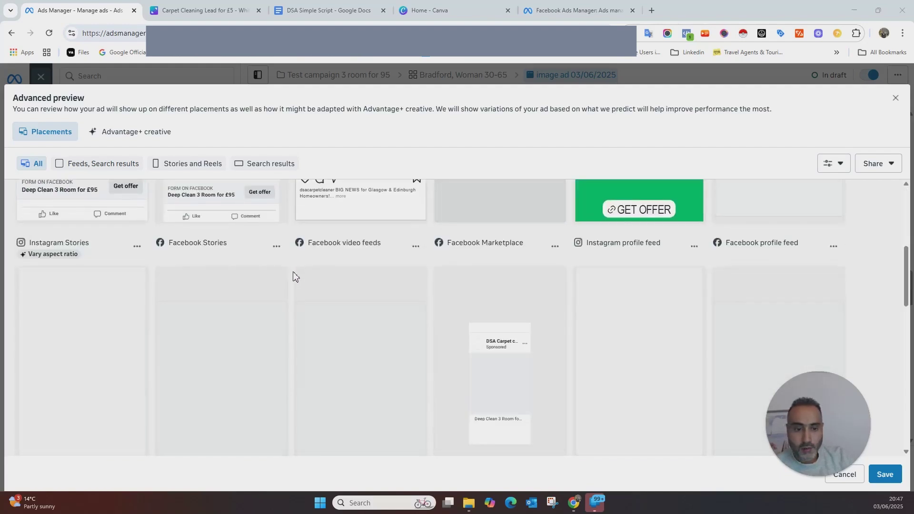
pyautogui.scroll(-5, 292, 276)
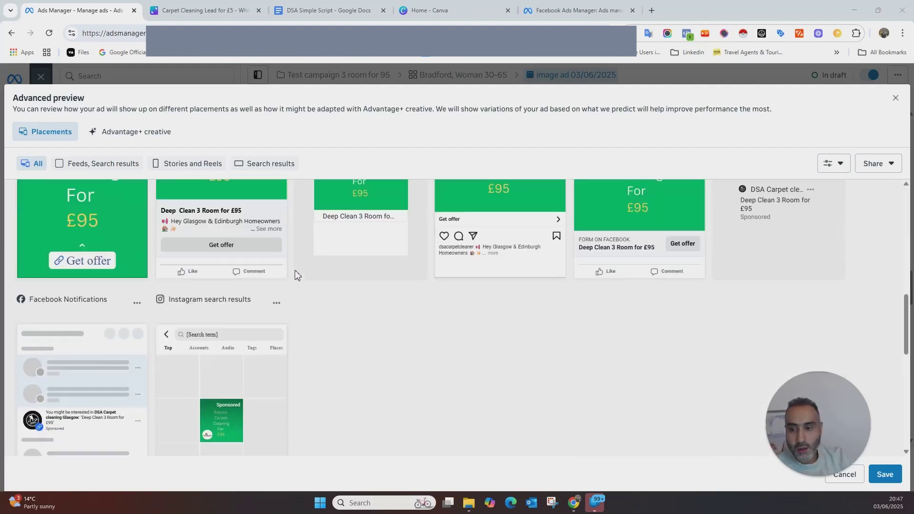
pyautogui.scroll(5, 363, 354)
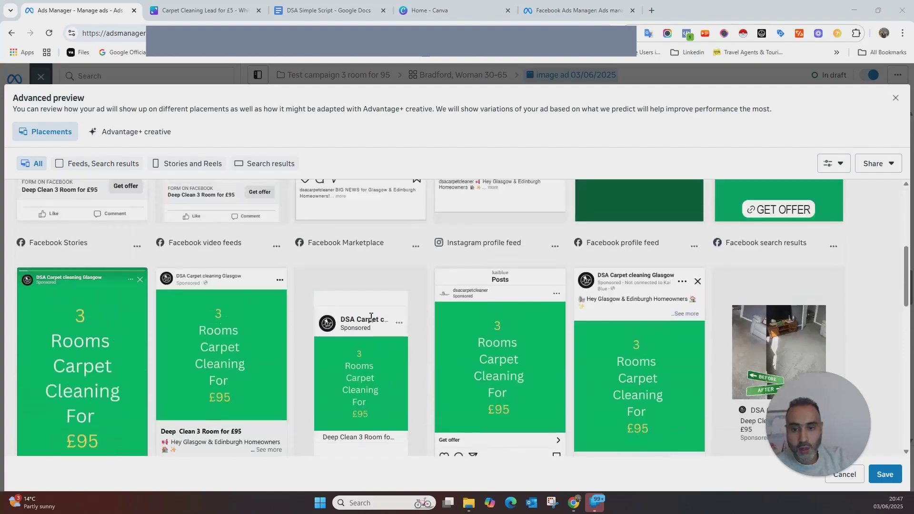
pyautogui.scroll(5, 293, 327)
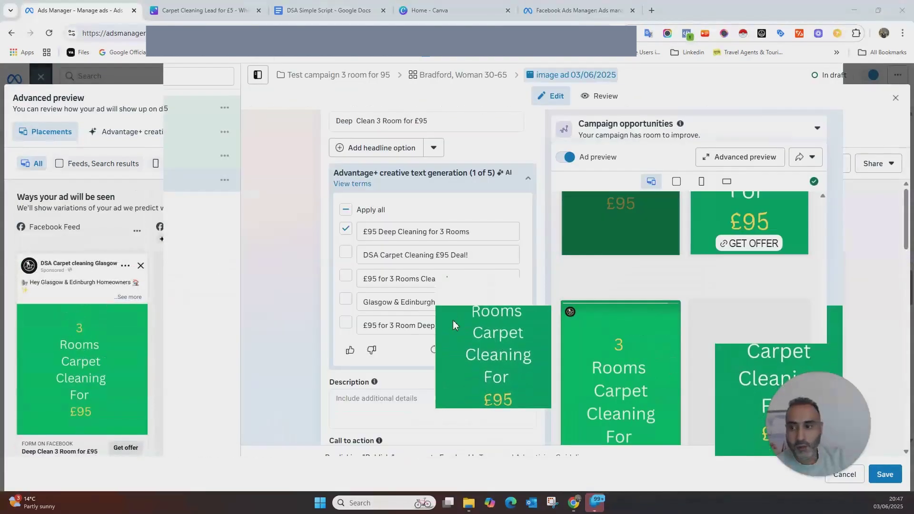
pyautogui.scroll(-5, 585, 232)
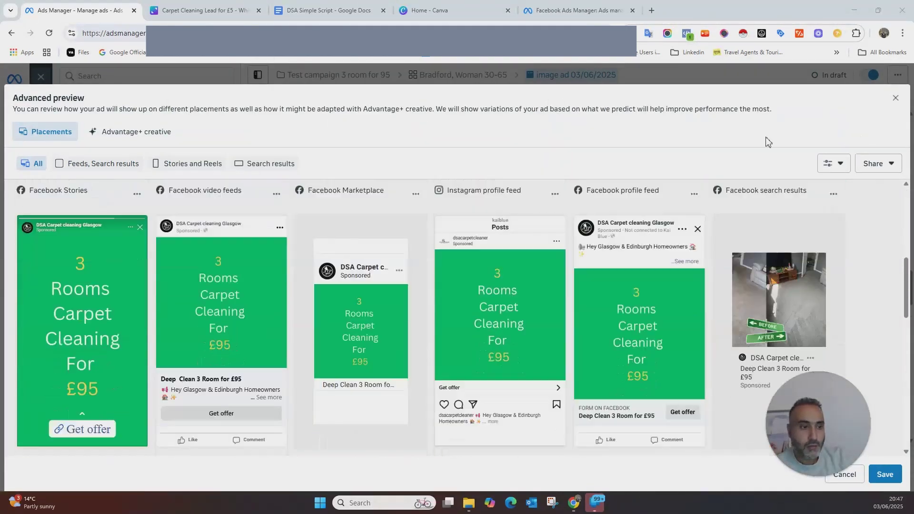
pyautogui.press('Escape')
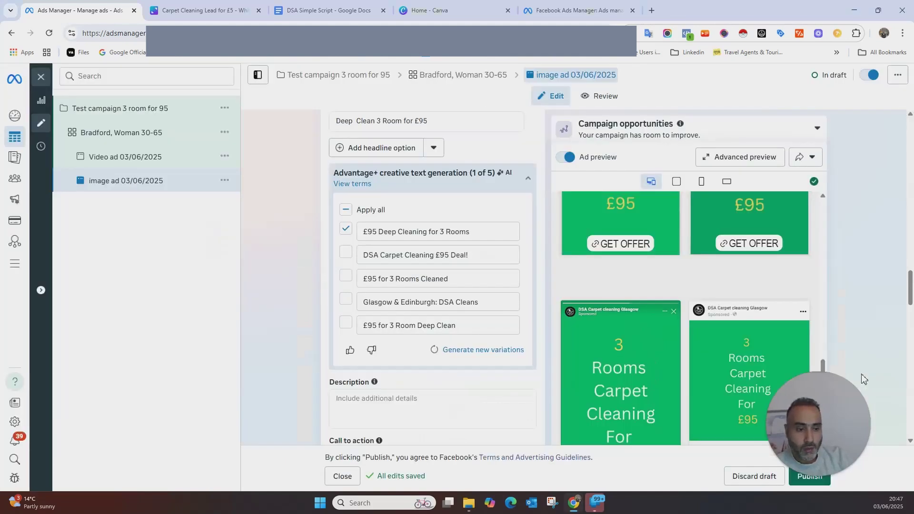
# Review the image ad's primary text and instant form selection, and look over the ad copy in the DSA Simple Script Google Doc.
pyautogui.scroll(5, 857, 243)
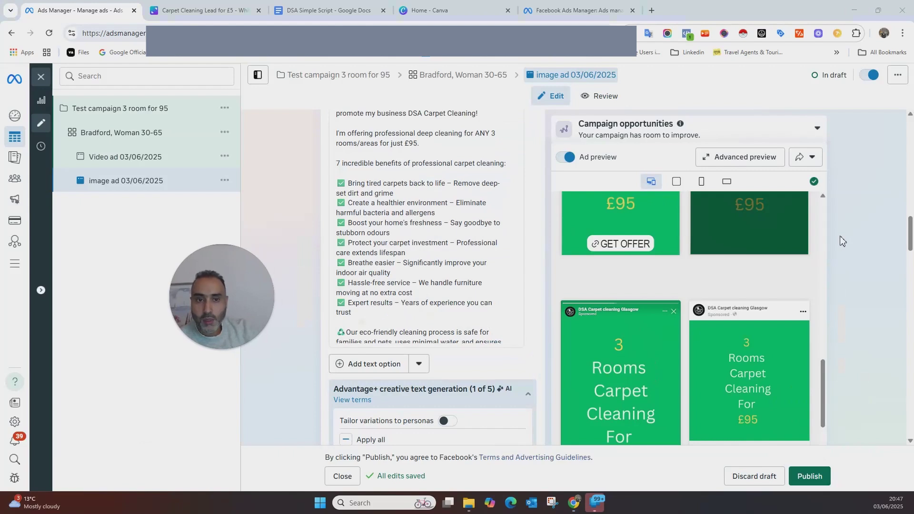
pyautogui.scroll(-10, 852, 242)
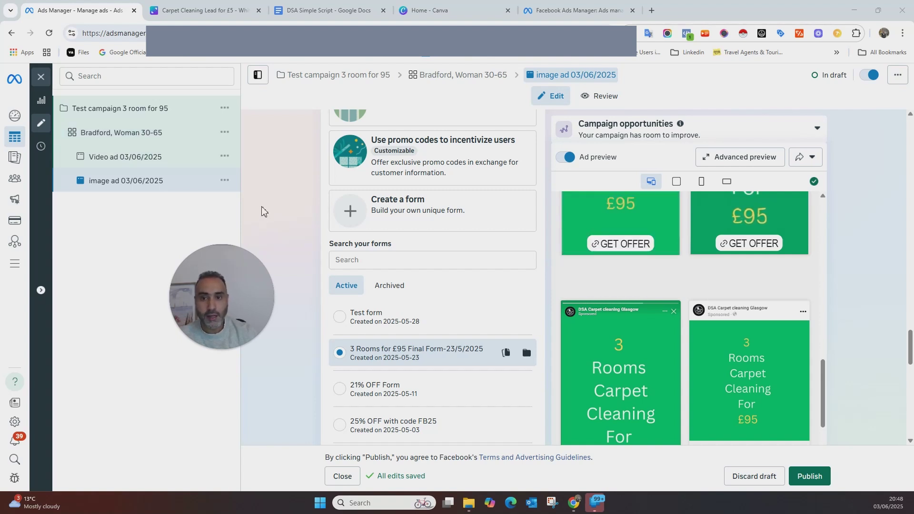
pyautogui.click(296, 10)
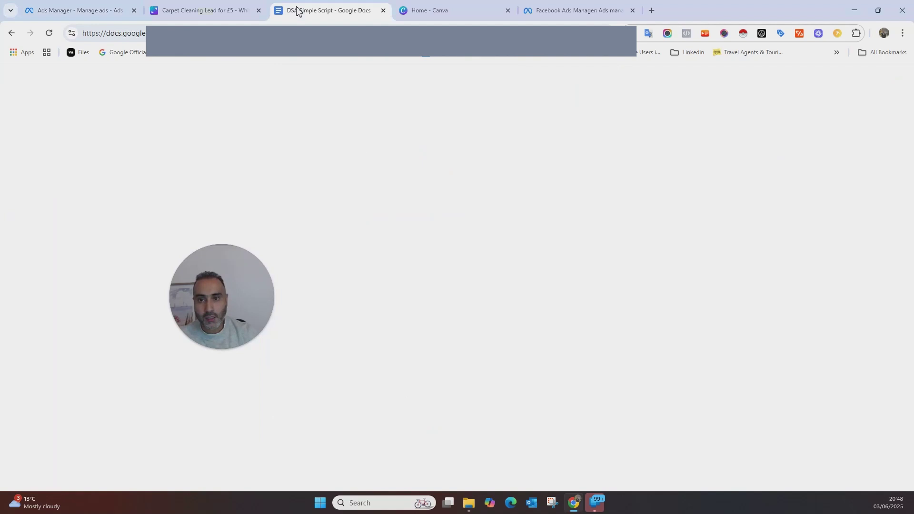
pyautogui.moveTo(261, 250); pyautogui.dragTo(781, 257)
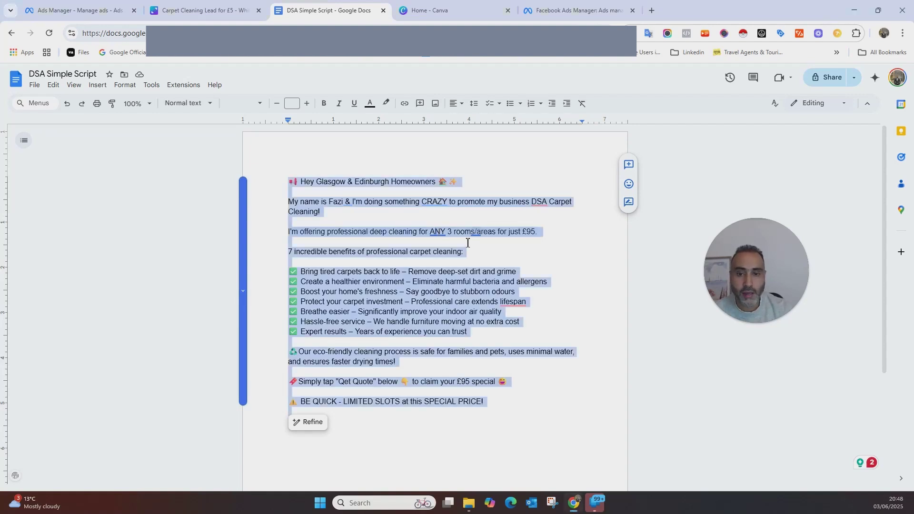
pyautogui.click(532, 261)
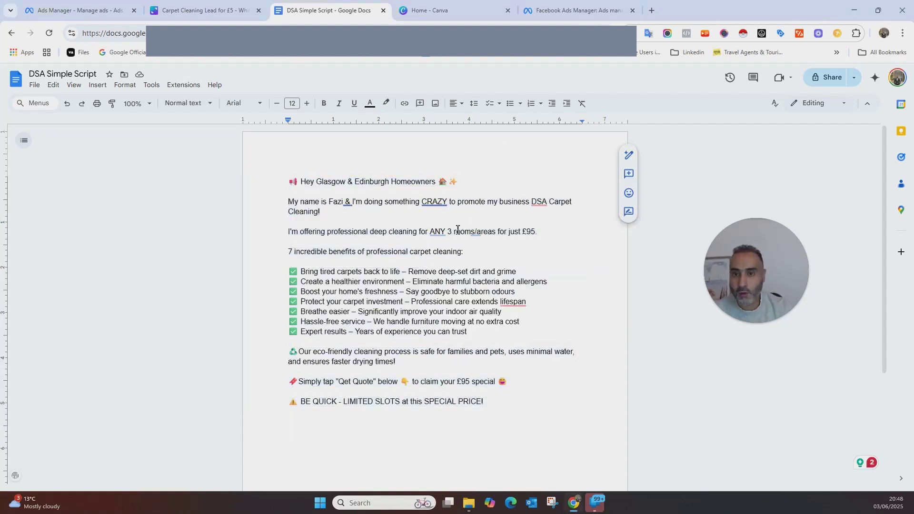
pyautogui.click(183, 4)
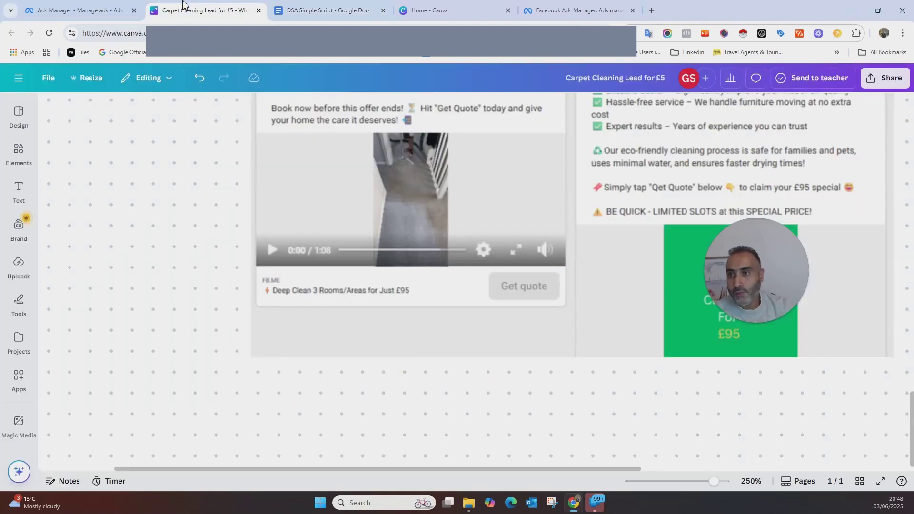
pyautogui.click(78, 10)
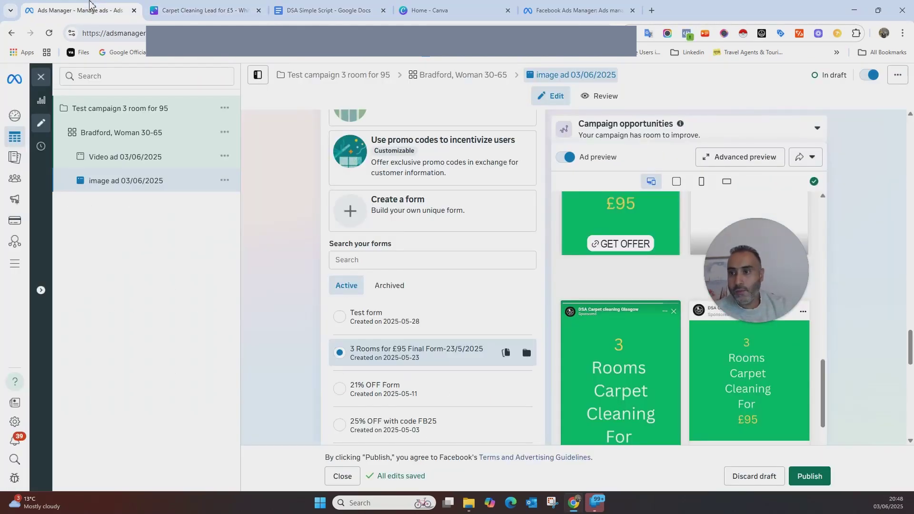
pyautogui.moveTo(760, 252); pyautogui.dragTo(261, 254)
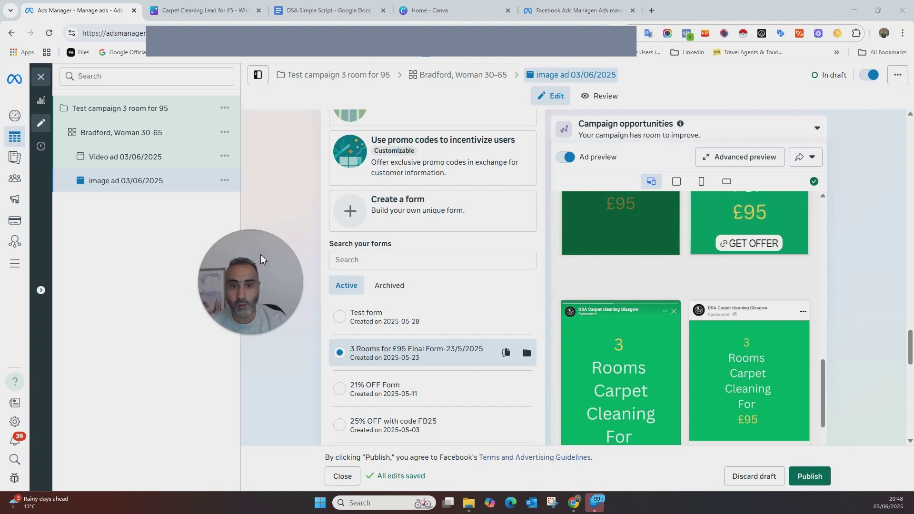
# Switch to the carpet cleaning lead whiteboard in Canva and examine the two sample ads, the campaign performance overview and the before-and-after image.
pyautogui.click(219, 7)
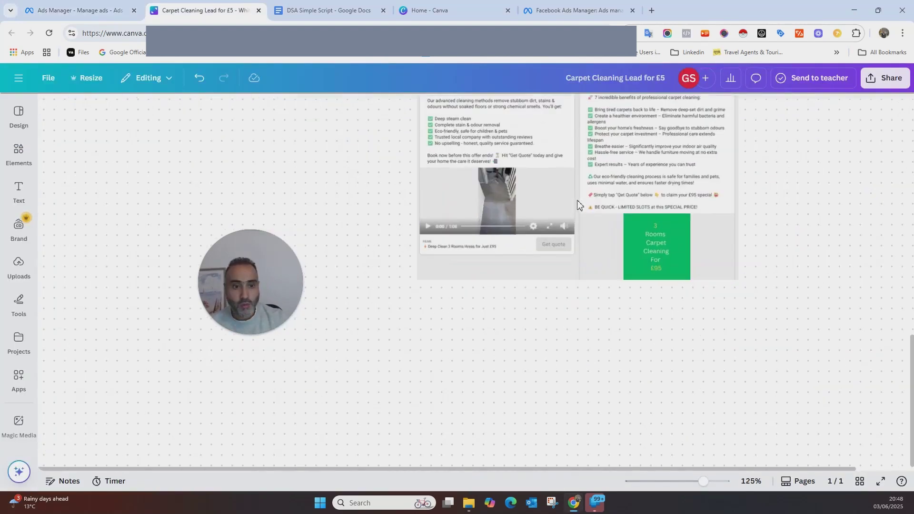
pyautogui.moveTo(779, 176); pyautogui.dragTo(667, 282)
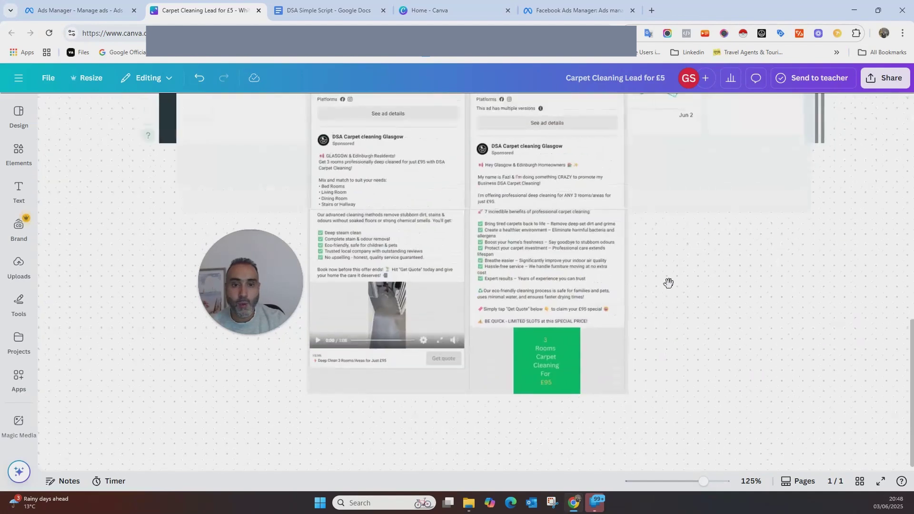
pyautogui.scroll(3, 643, 290)
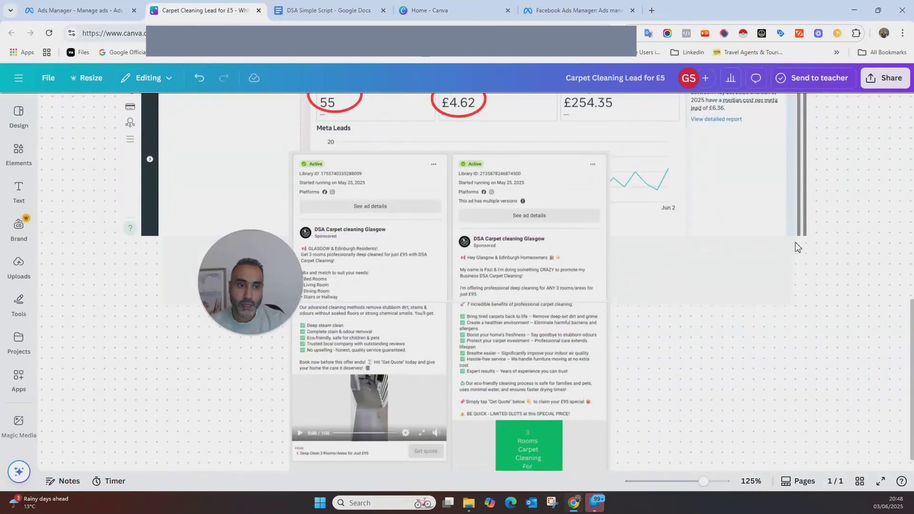
pyautogui.scroll(-2, 795, 247)
pyautogui.scroll(-1, 820, 235)
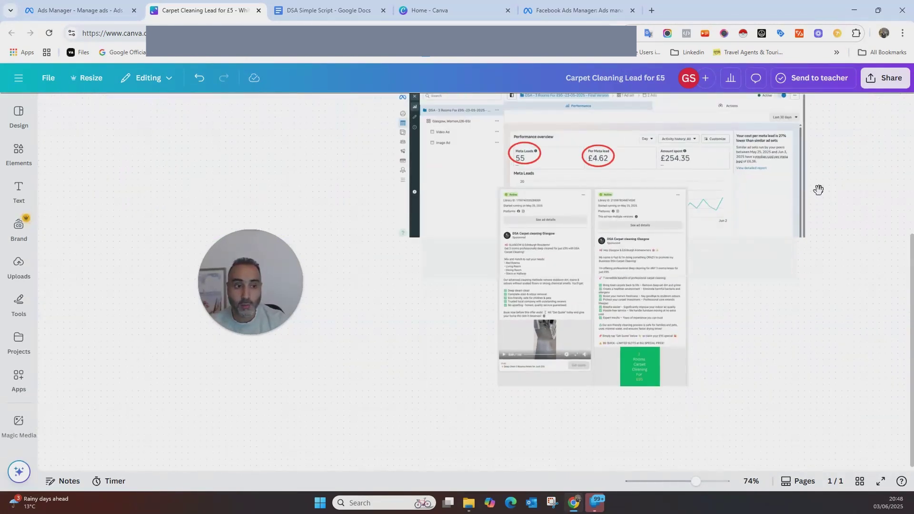
pyautogui.moveTo(818, 171); pyautogui.dragTo(715, 351)
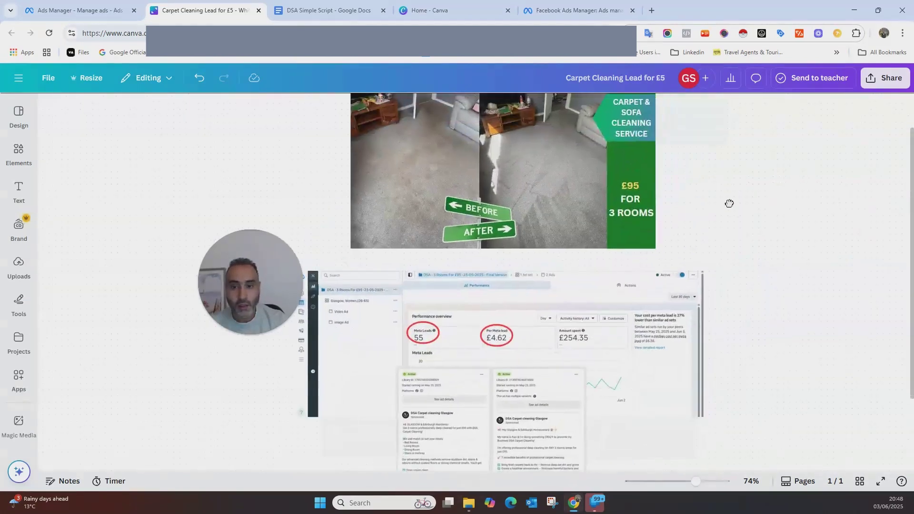
pyautogui.scroll(1, 280, 202)
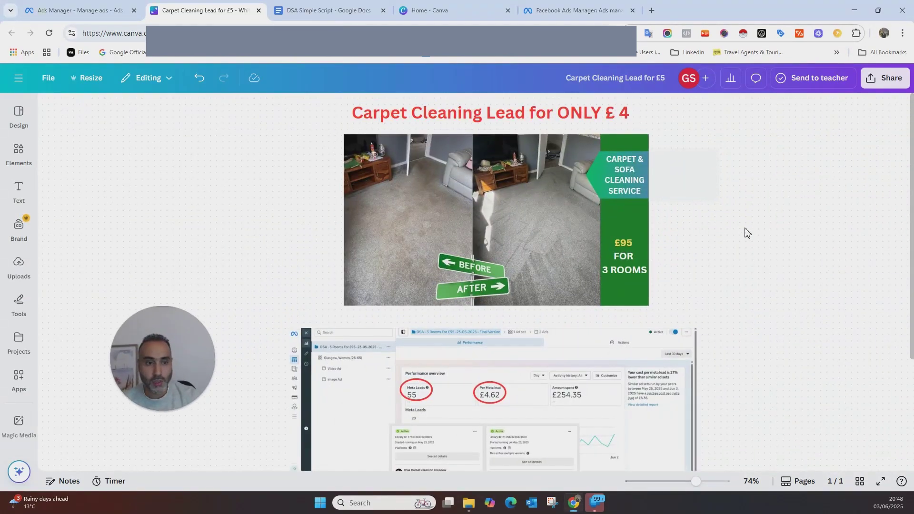
pyautogui.moveTo(785, 255); pyautogui.dragTo(744, 257)
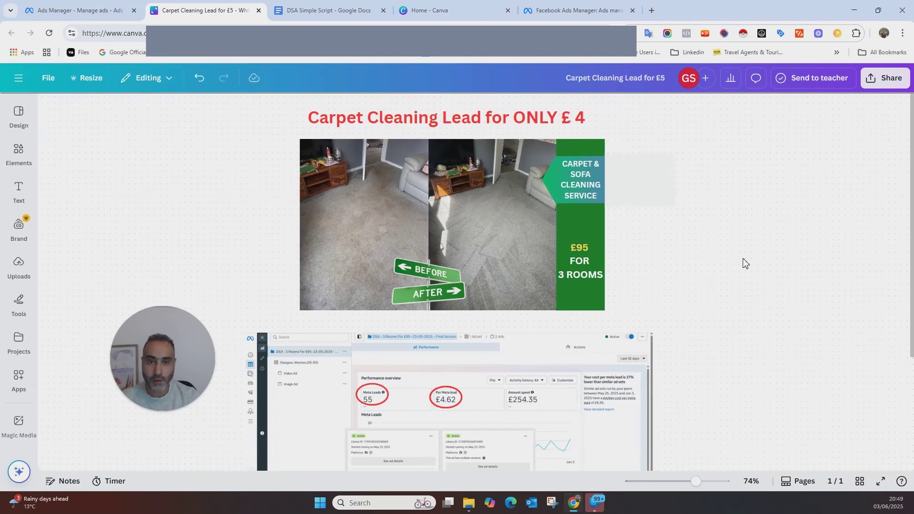